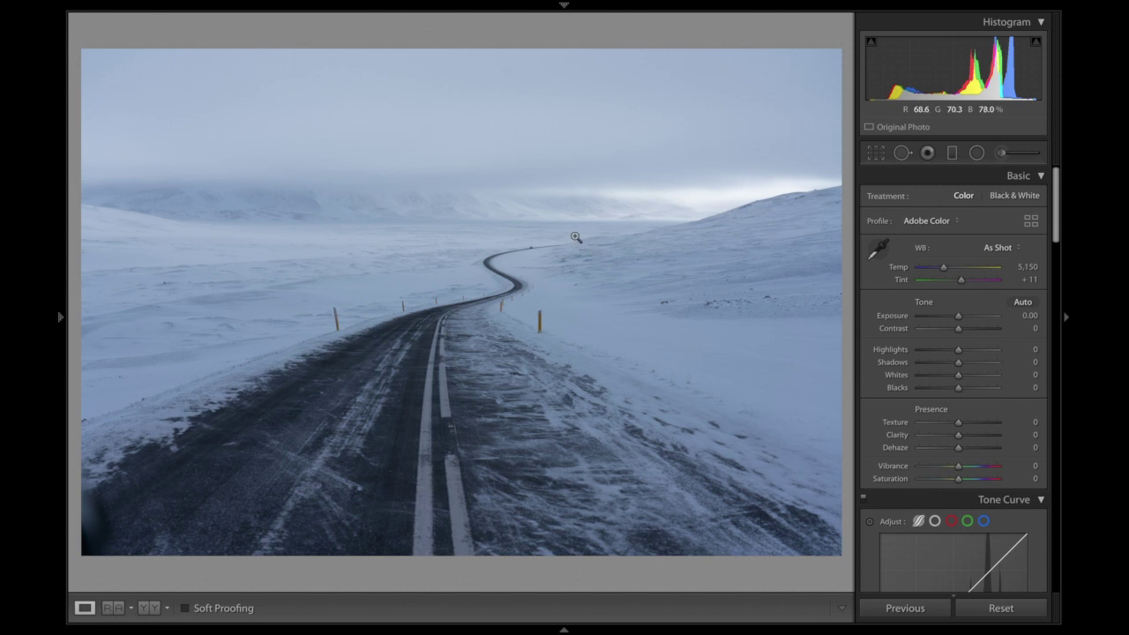
Add a graduated filter running down the sky to the horizon with Exposure at -1.86.
left_click(953, 154)
left_click_drag(520, 137, 523, 228)
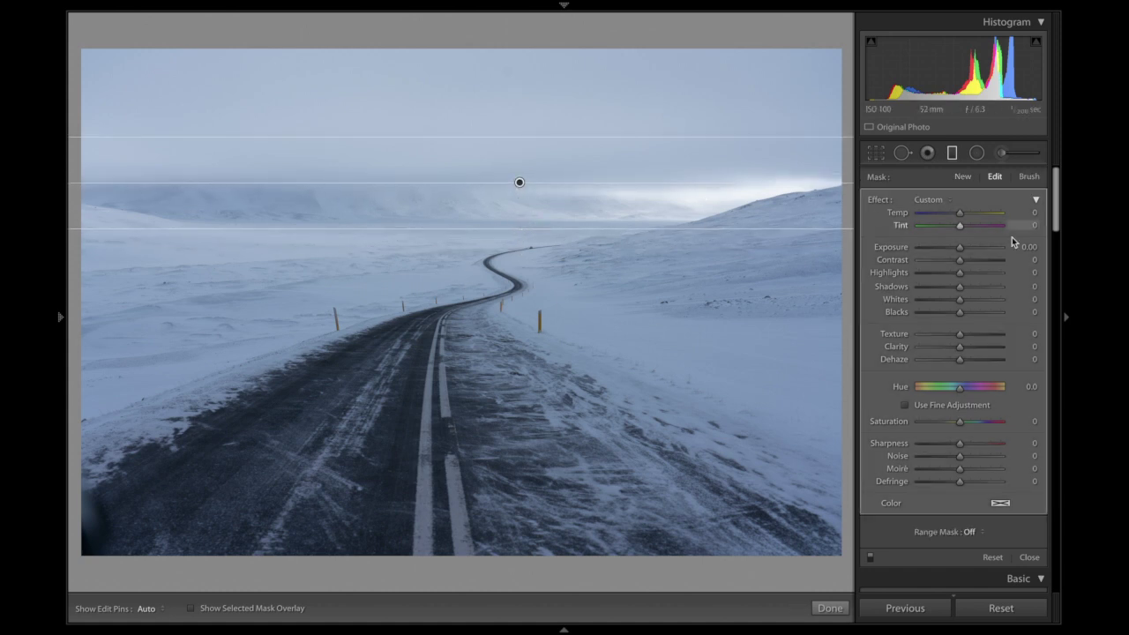
left_click_drag(959, 248, 940, 253)
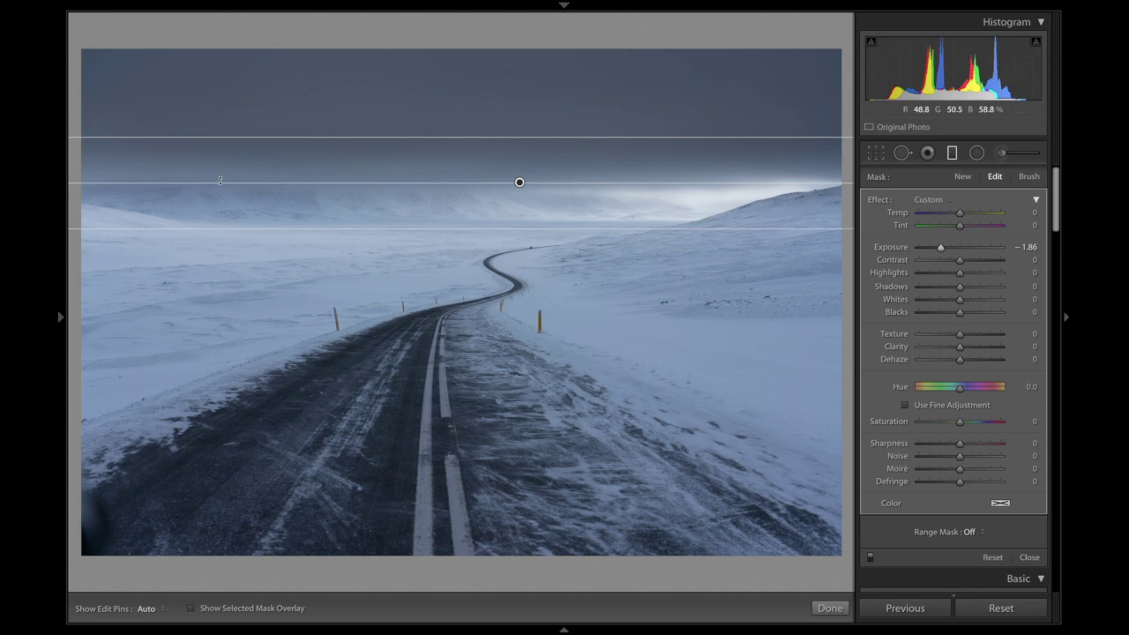
left_click(829, 608)
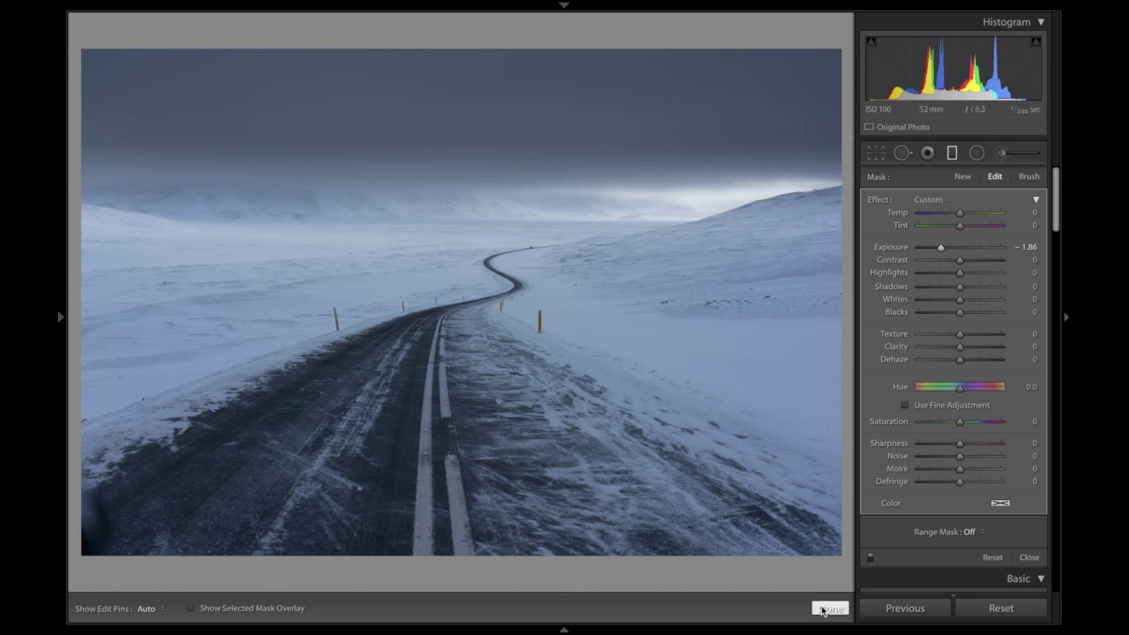
Add a second graduated filter rising from the foreground road with Exposure at -0.95, and shift it lower so it fades out near the horizon.
left_click(950, 155)
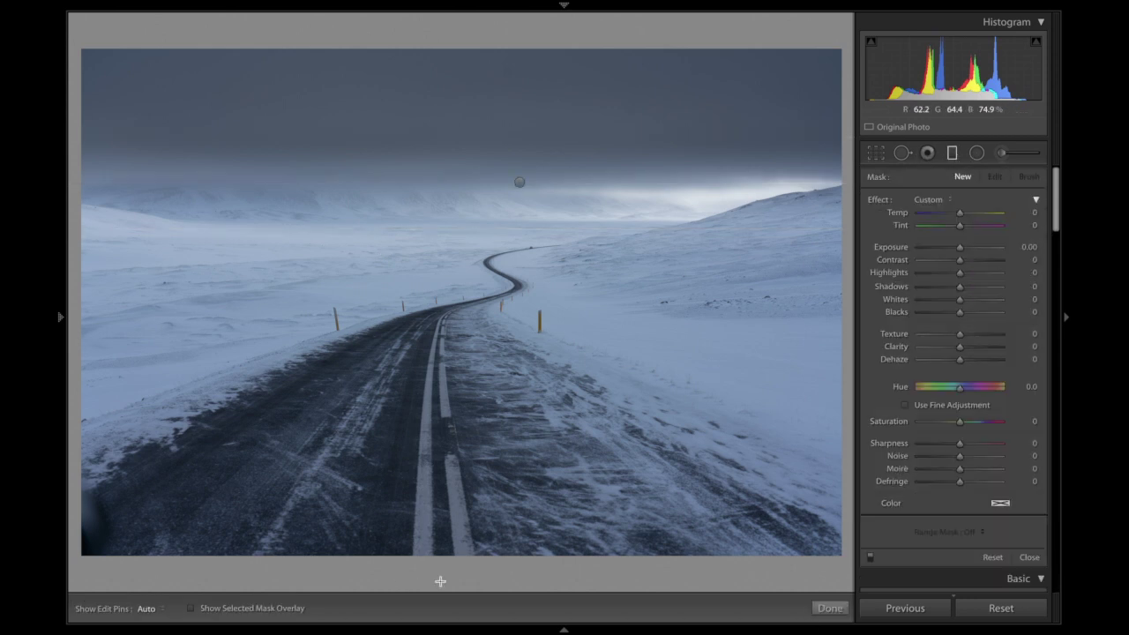
left_click_drag(489, 584, 489, 209)
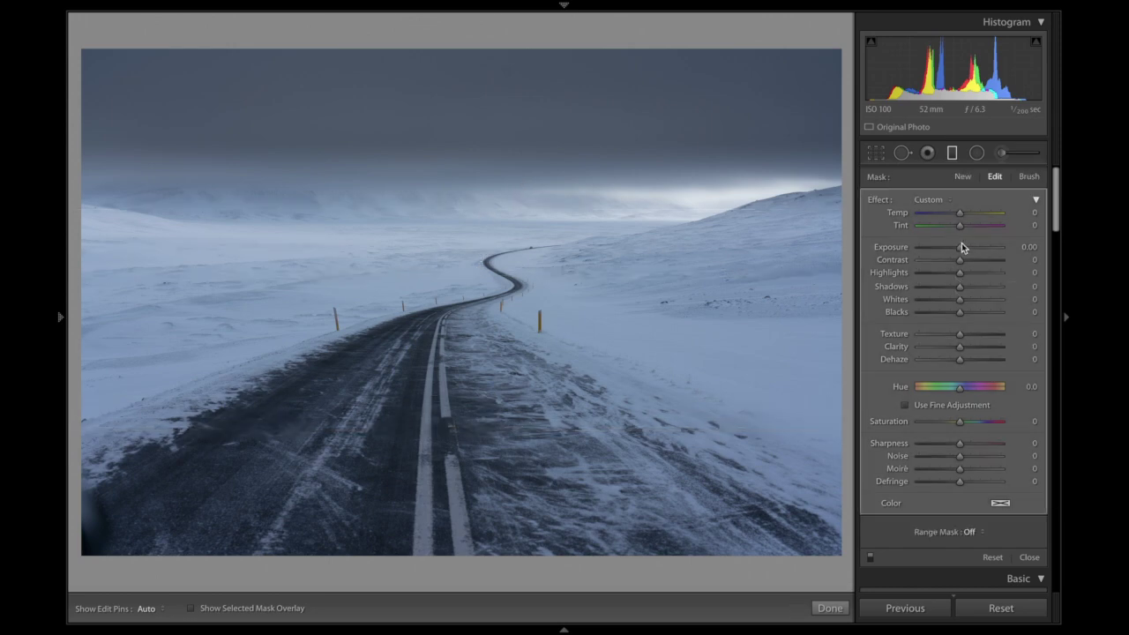
left_click_drag(961, 247, 952, 249)
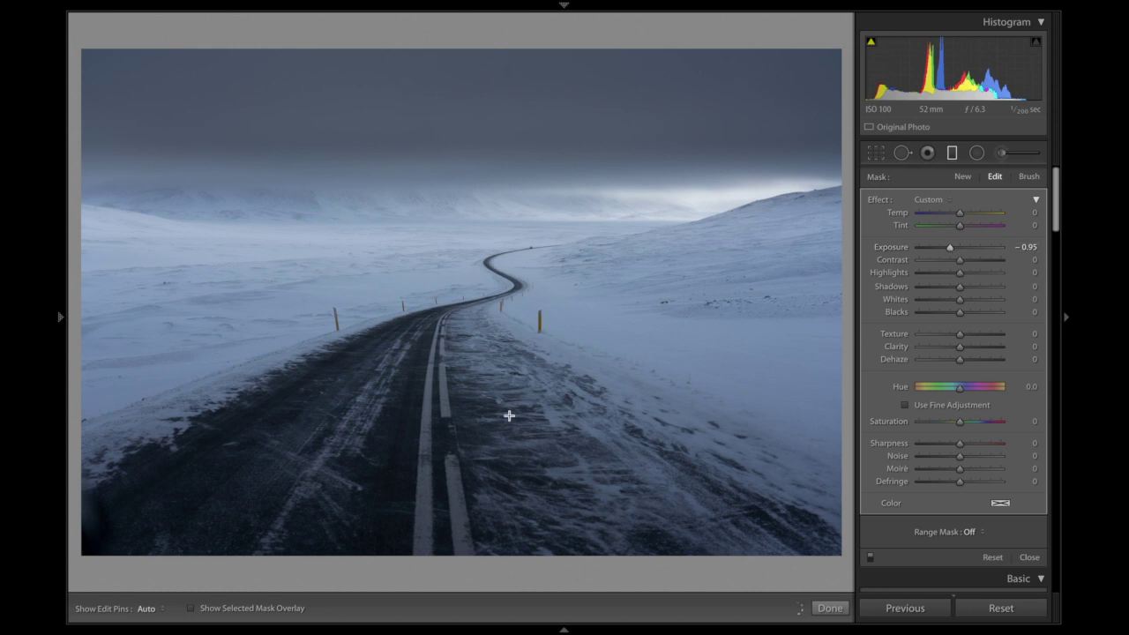
left_click_drag(504, 211, 497, 64)
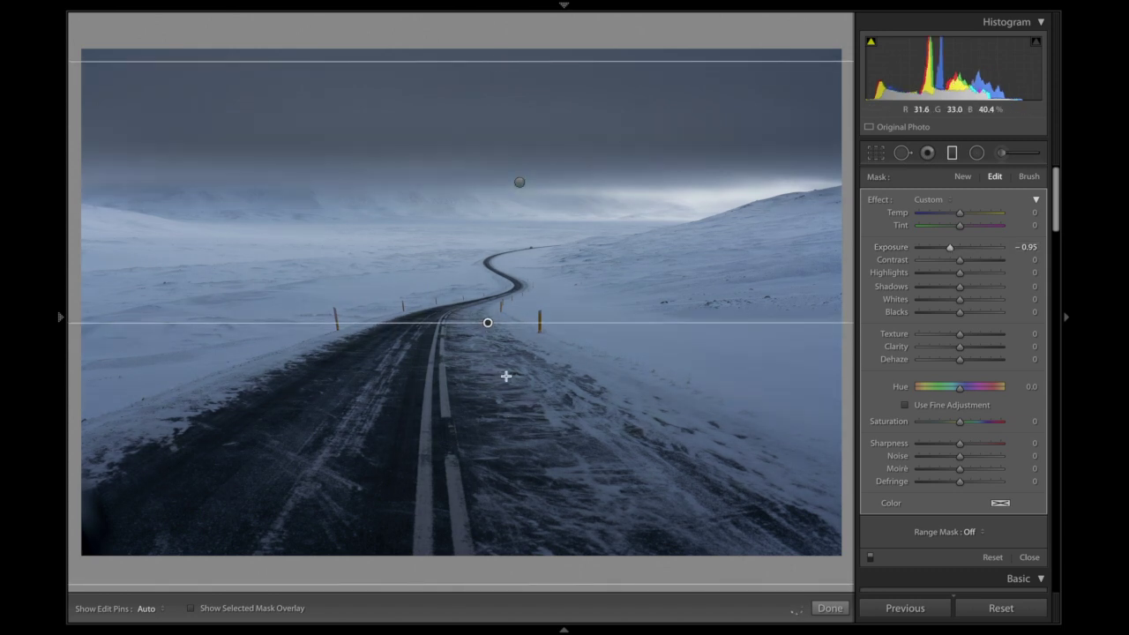
left_click_drag(486, 323, 491, 452)
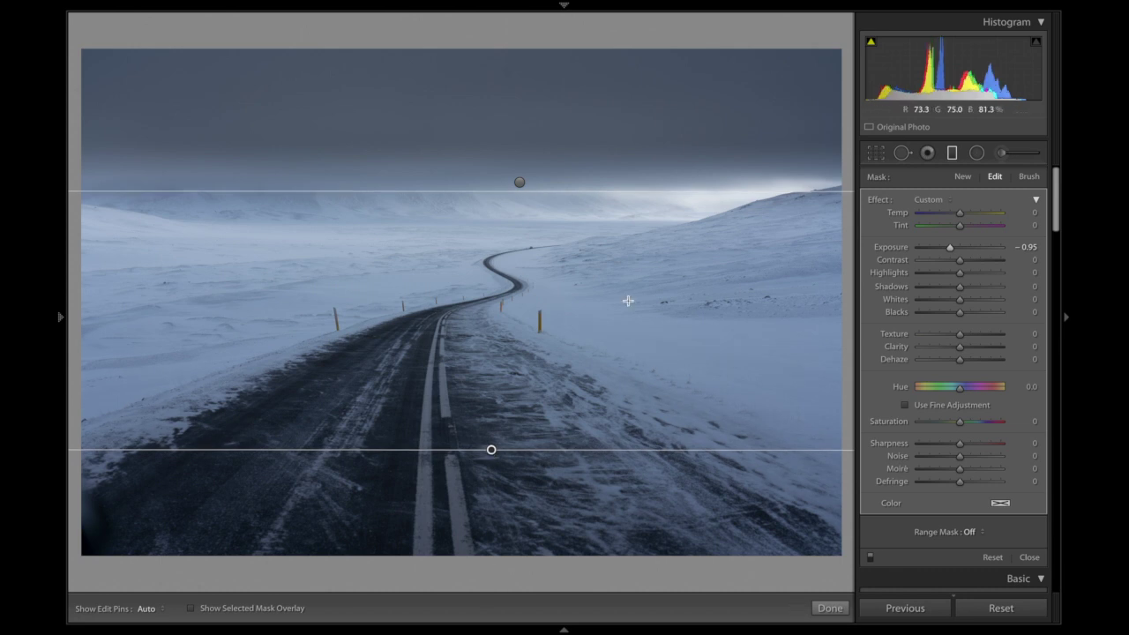
left_click(825, 608)
Add a wide inverted radial filter along the horizon, centred on the bright glow, with Temp 66, Whites 20 and Exposure 0.52.
left_click(976, 153)
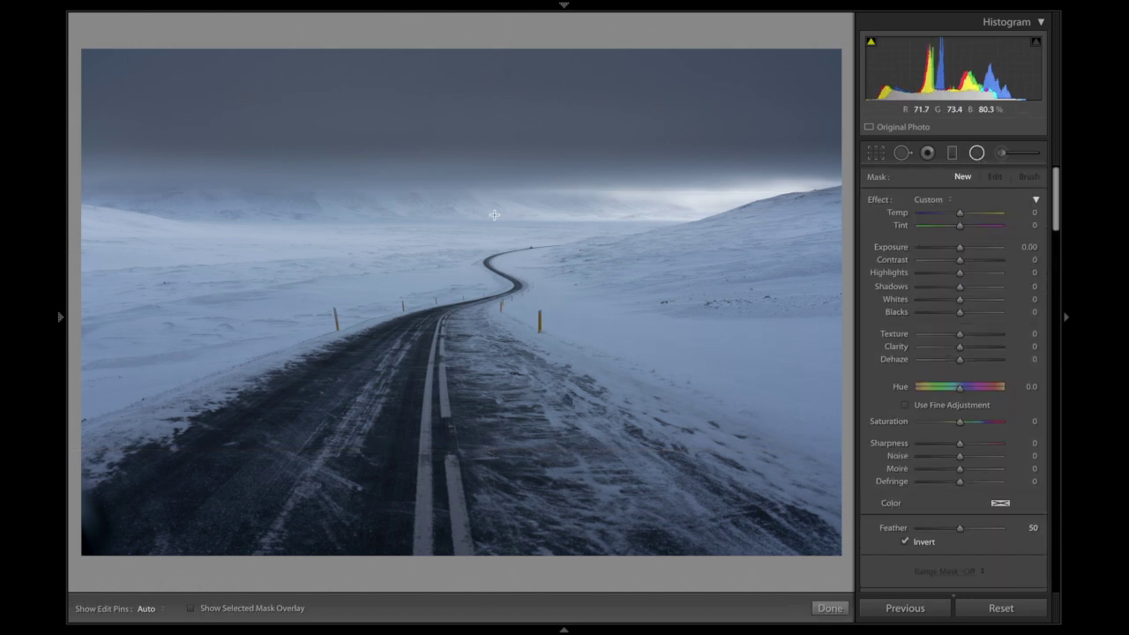
left_click_drag(509, 215, 1128, 267)
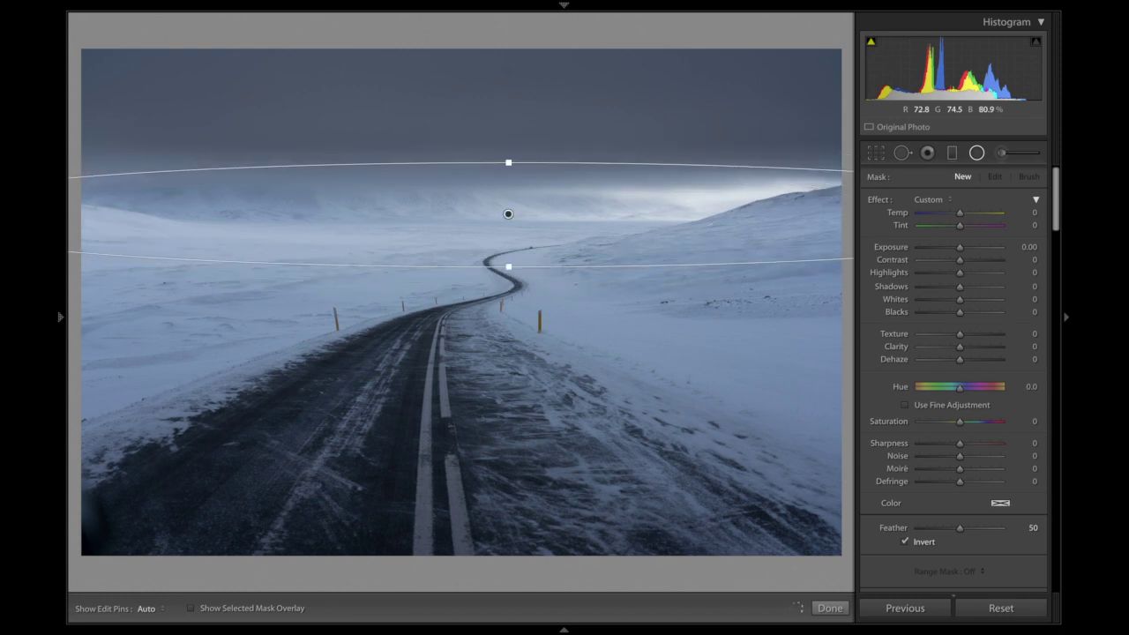
left_click_drag(508, 214, 732, 220)
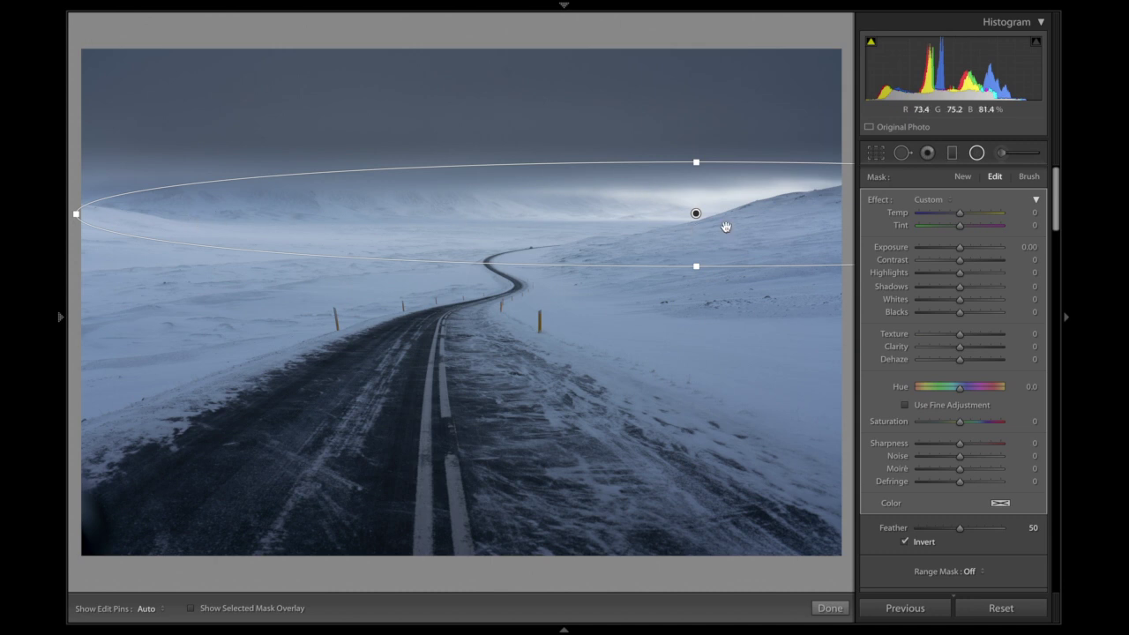
left_click_drag(960, 212, 986, 217)
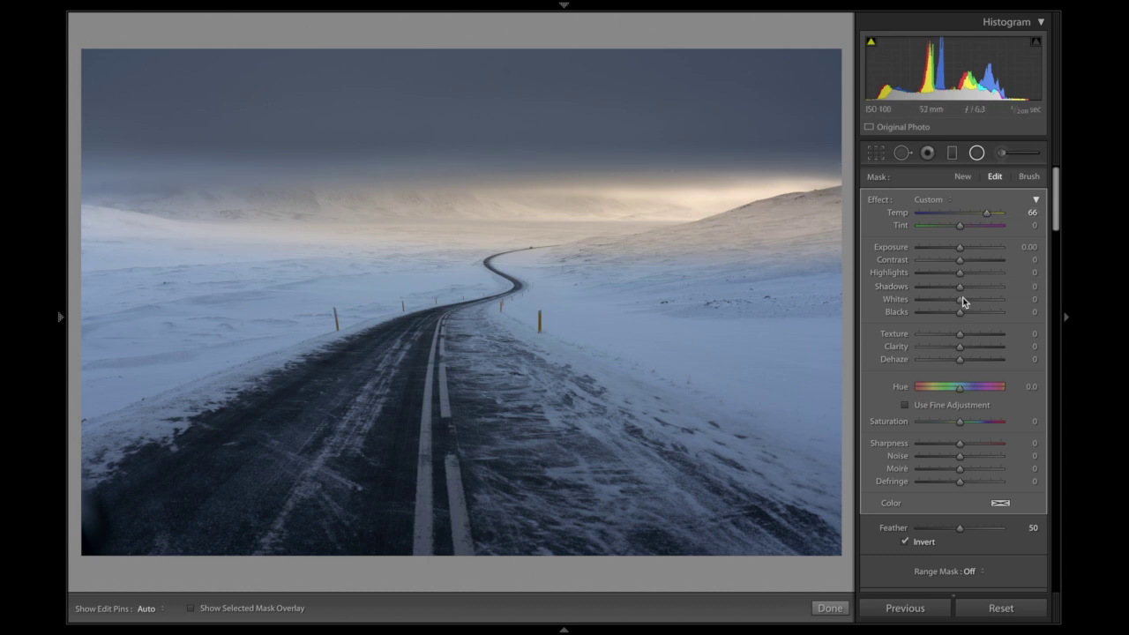
left_click_drag(964, 300, 971, 300)
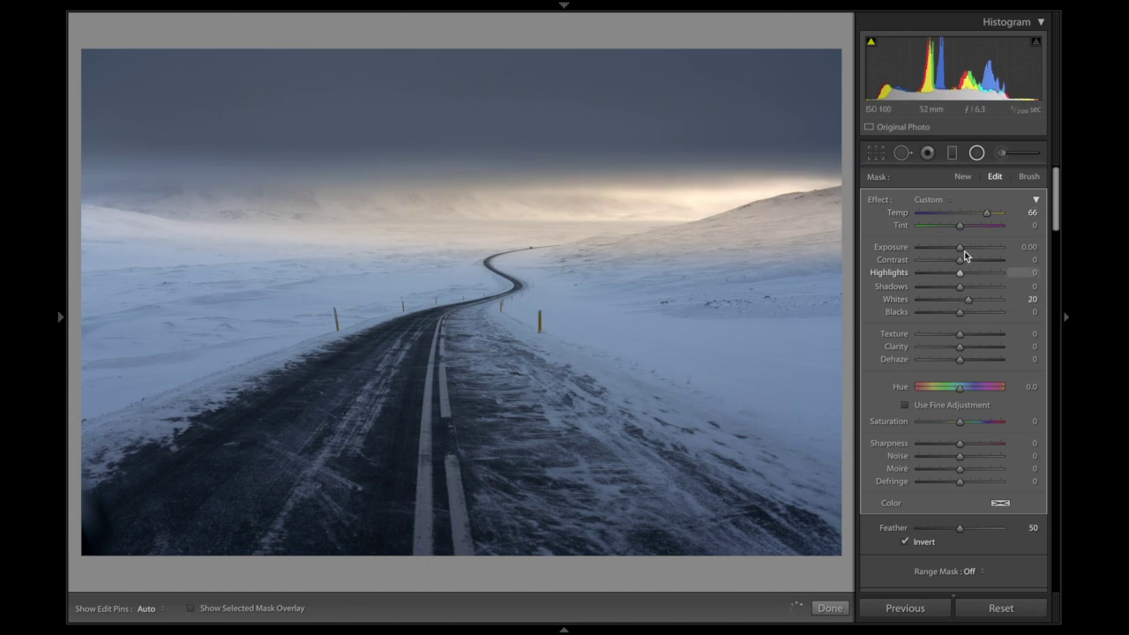
left_click_drag(960, 248, 965, 252)
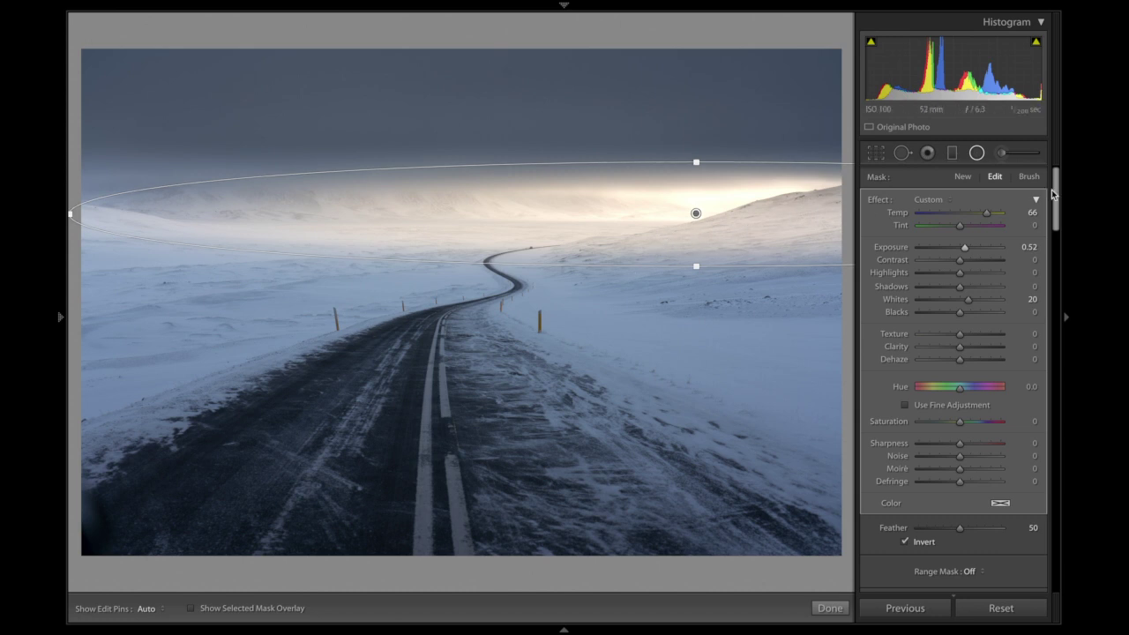
Erase the horizon radial filter's effect from the snowy hill on the right and set the filter's Temp to 51.
left_click(1029, 176)
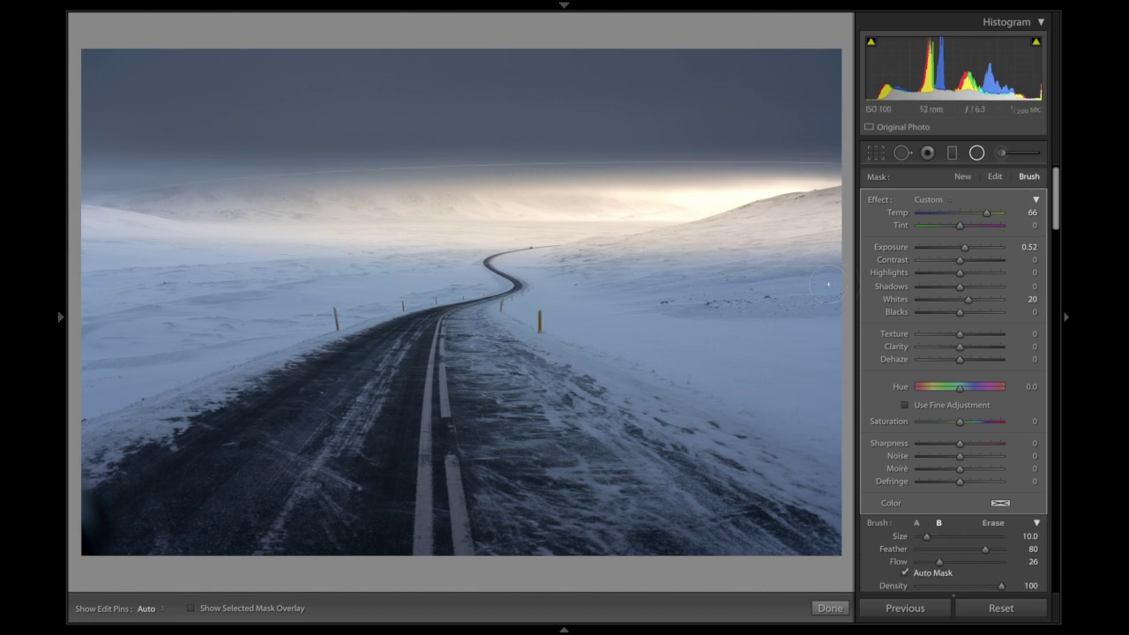
key("h")
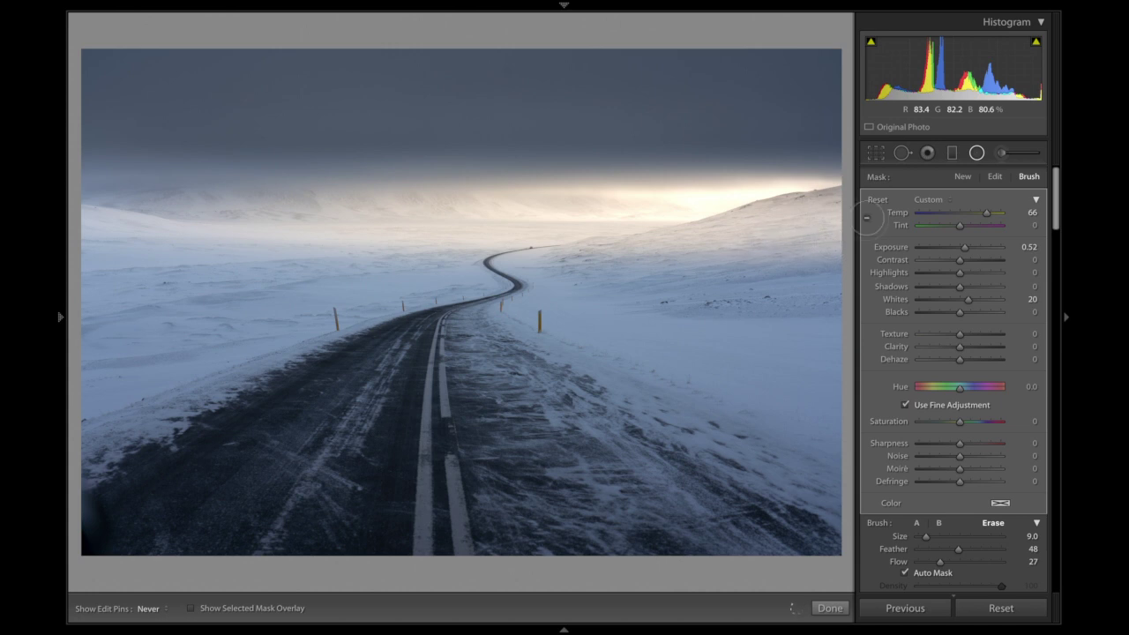
left_click_drag(745, 239, 831, 206)
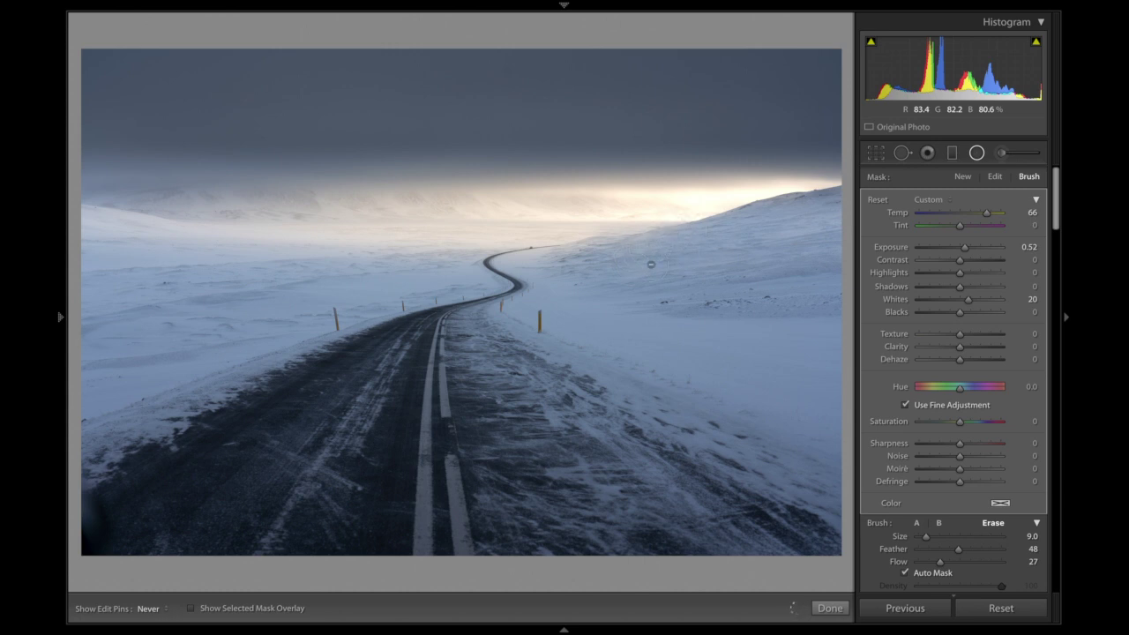
key("alt")
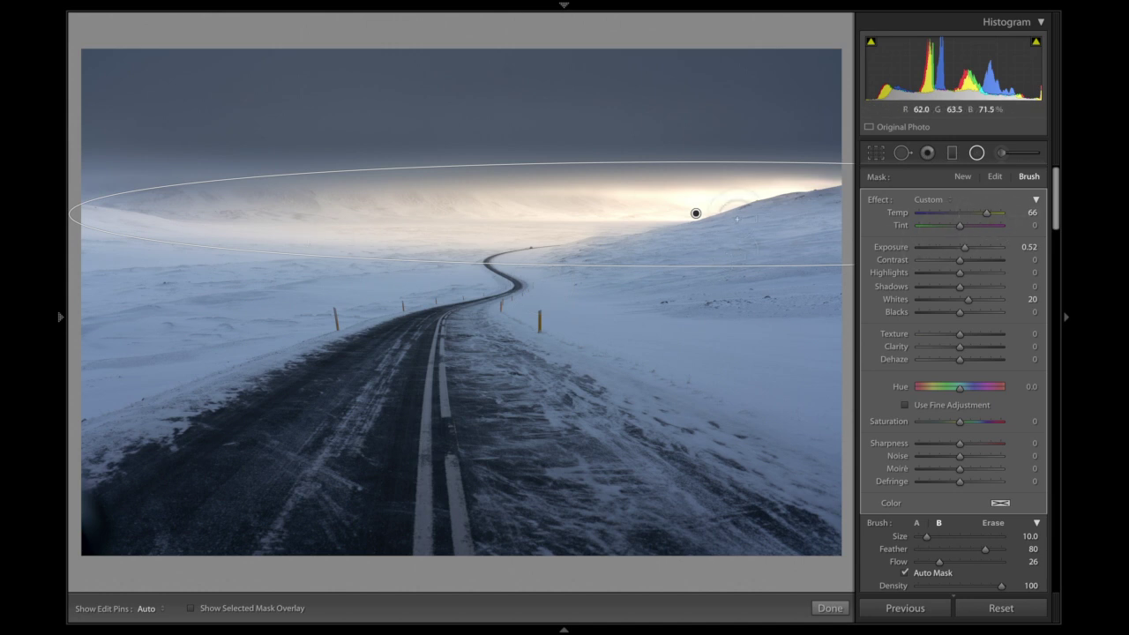
left_click_drag(984, 215, 977, 212)
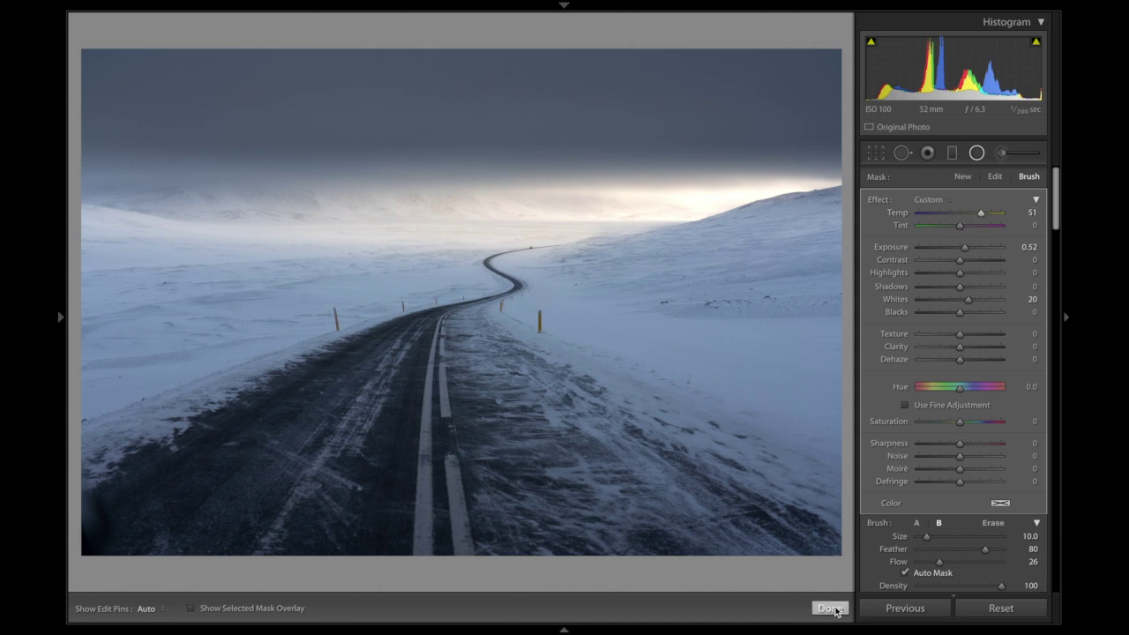
left_click(830, 608)
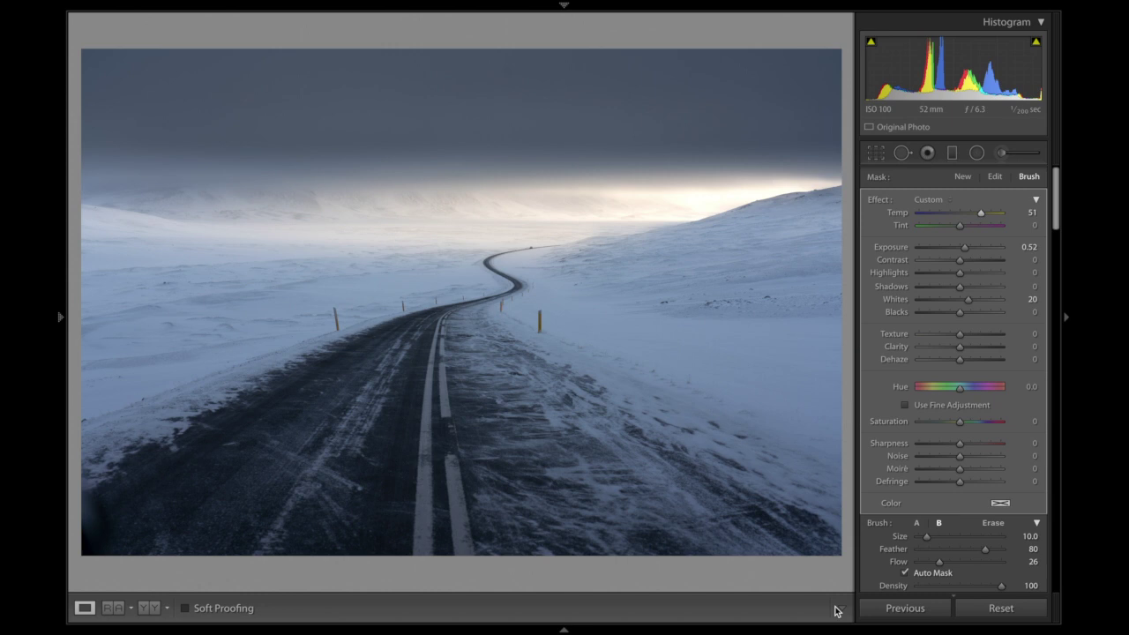
Add another graduated filter over the upper sky, ending above the horizon, with Exposure at -0.46.
left_click(952, 156)
left_click_drag(517, 78, 517, 176)
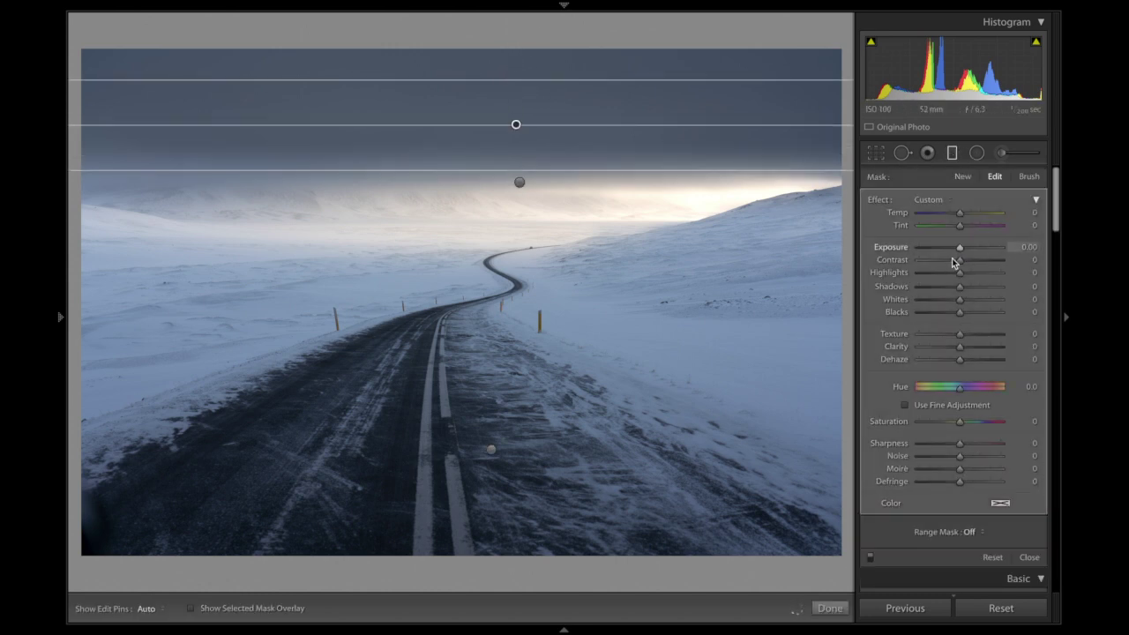
left_click_drag(957, 245, 953, 248)
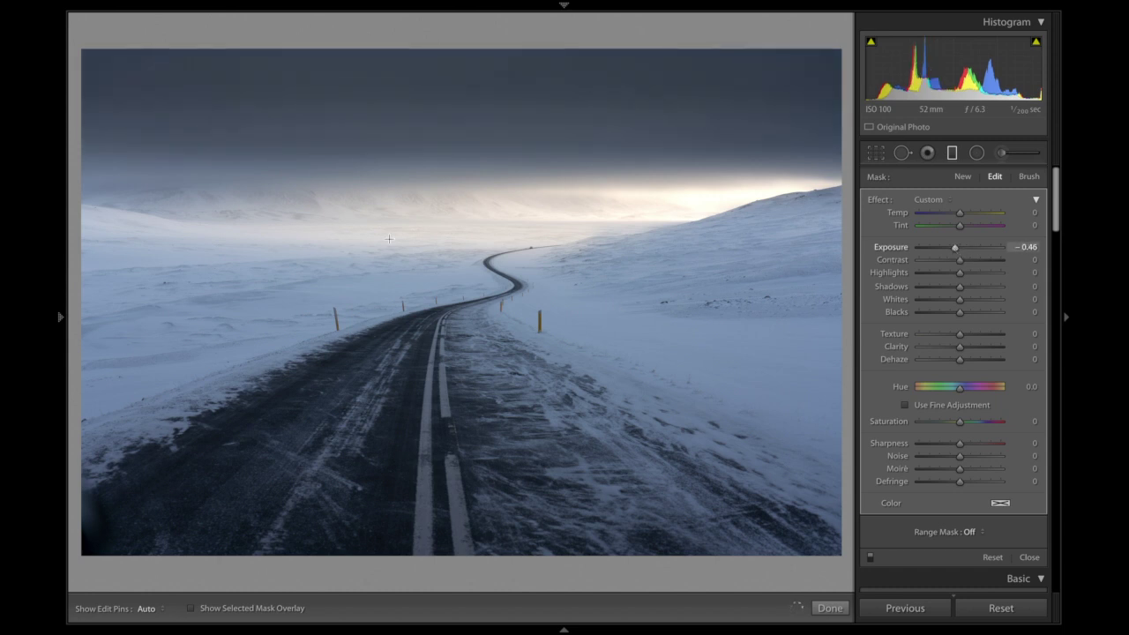
left_click(831, 608)
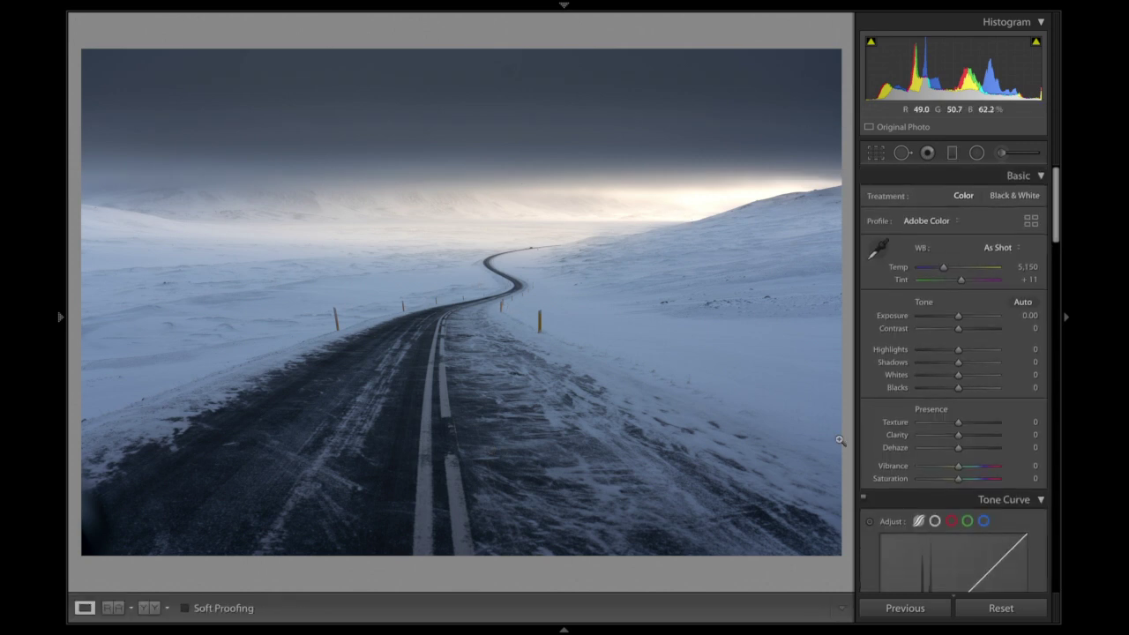
Add an inverted radial filter around the road's distant bend with Clarity 20 and Texture 16.
left_click(977, 154)
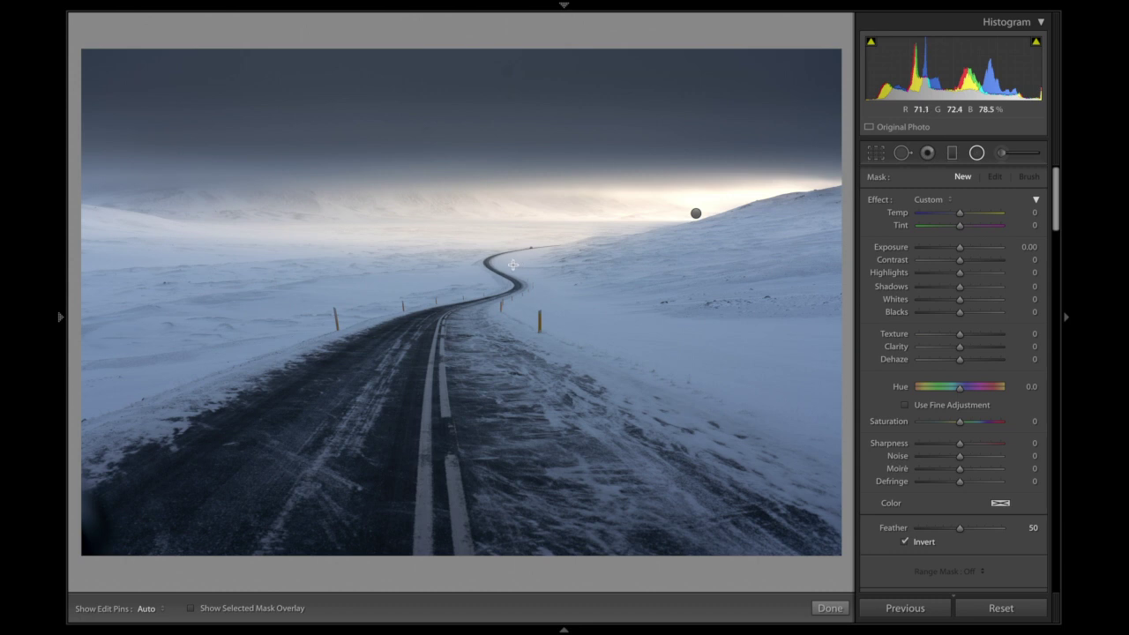
left_click_drag(511, 265, 608, 323)
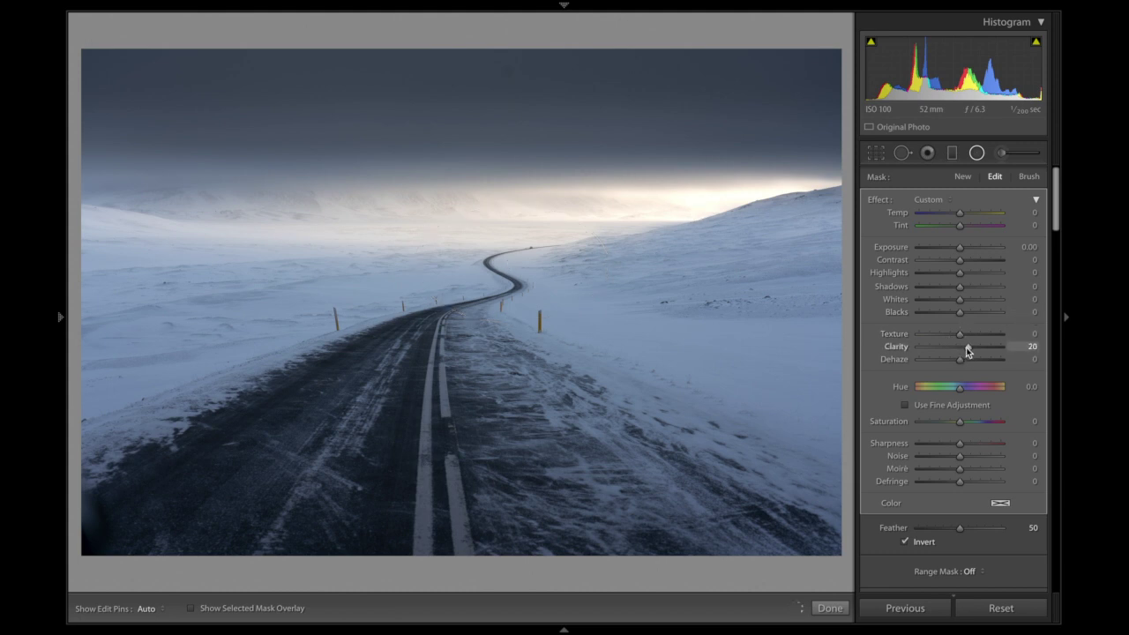
left_click_drag(960, 333, 965, 334)
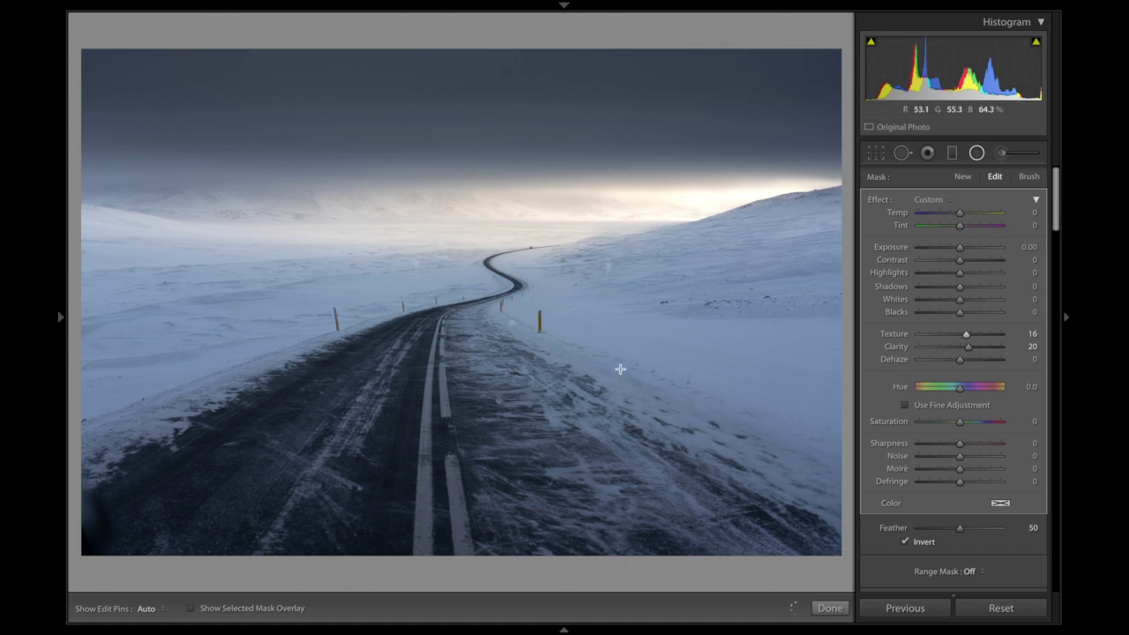
left_click(831, 609)
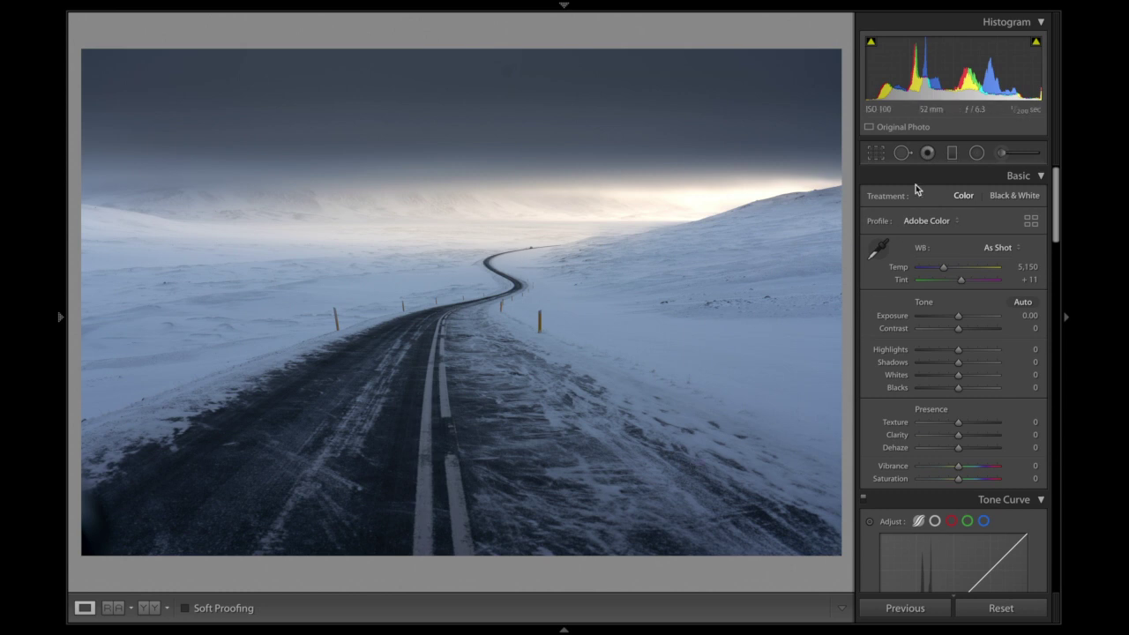
Set the Clarity of the existing radial filter on the horizon glow to -10.
left_click(976, 152)
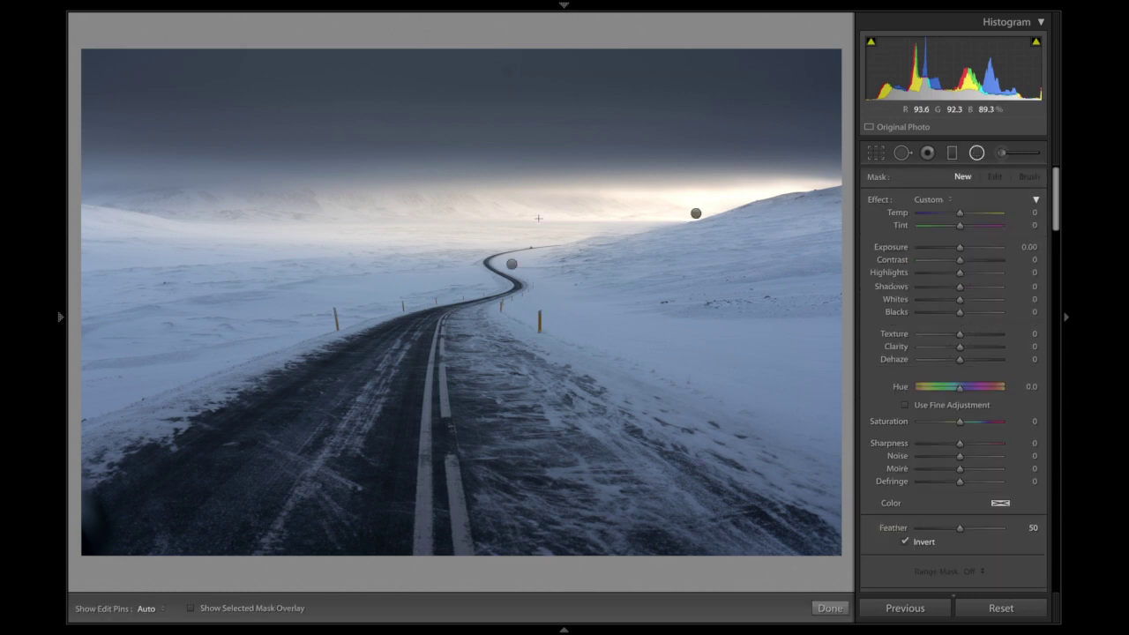
left_click(696, 213)
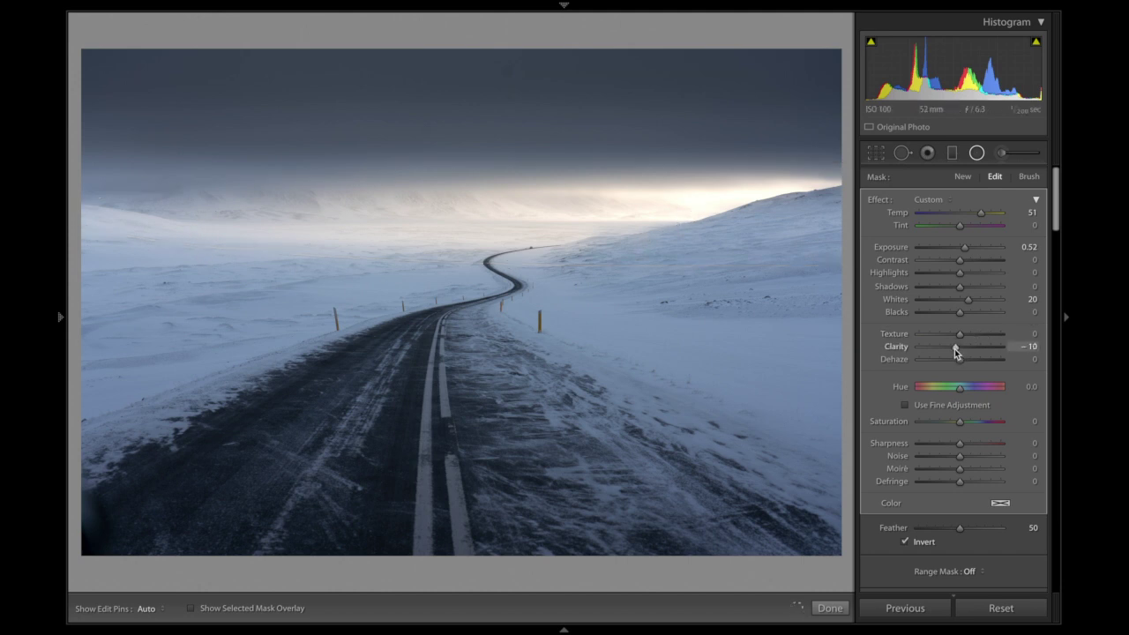
Add a large radial filter centred near the road's bend, affecting the area outside it, with Invert off, Exposure -0.52 and Clarity -45.
left_click(962, 177)
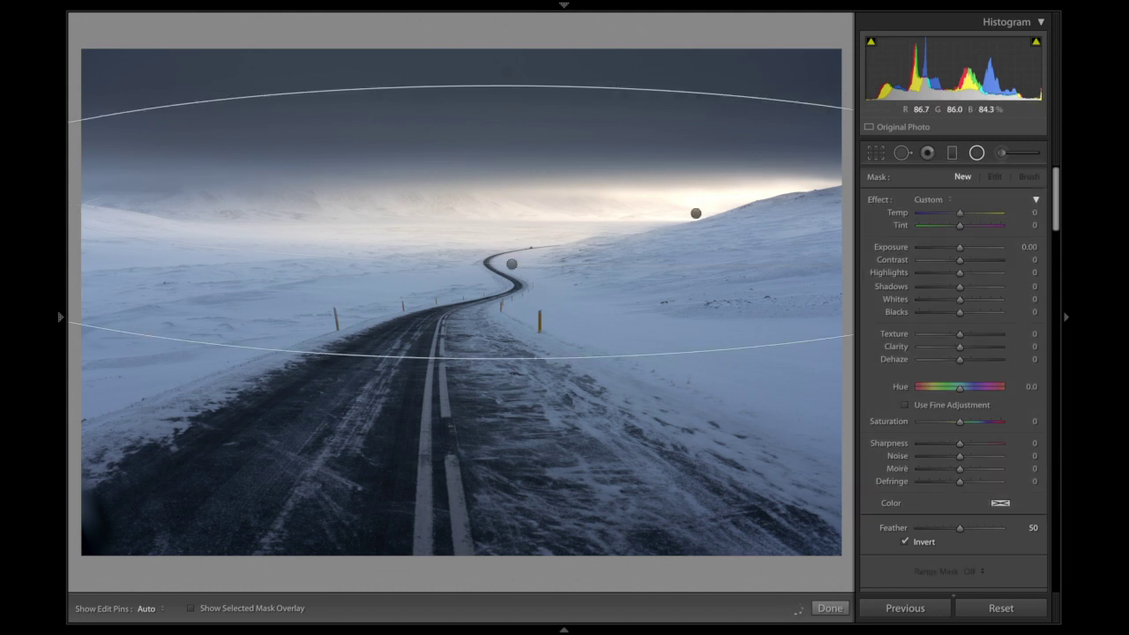
left_click_drag(461, 222, 567, 258)
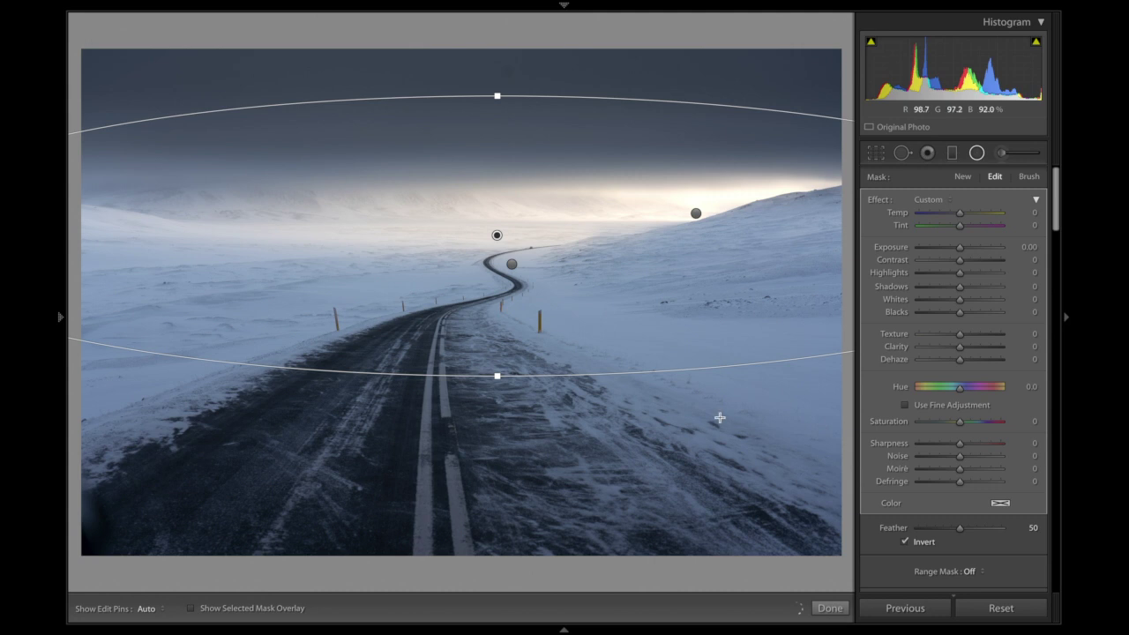
left_click(926, 543)
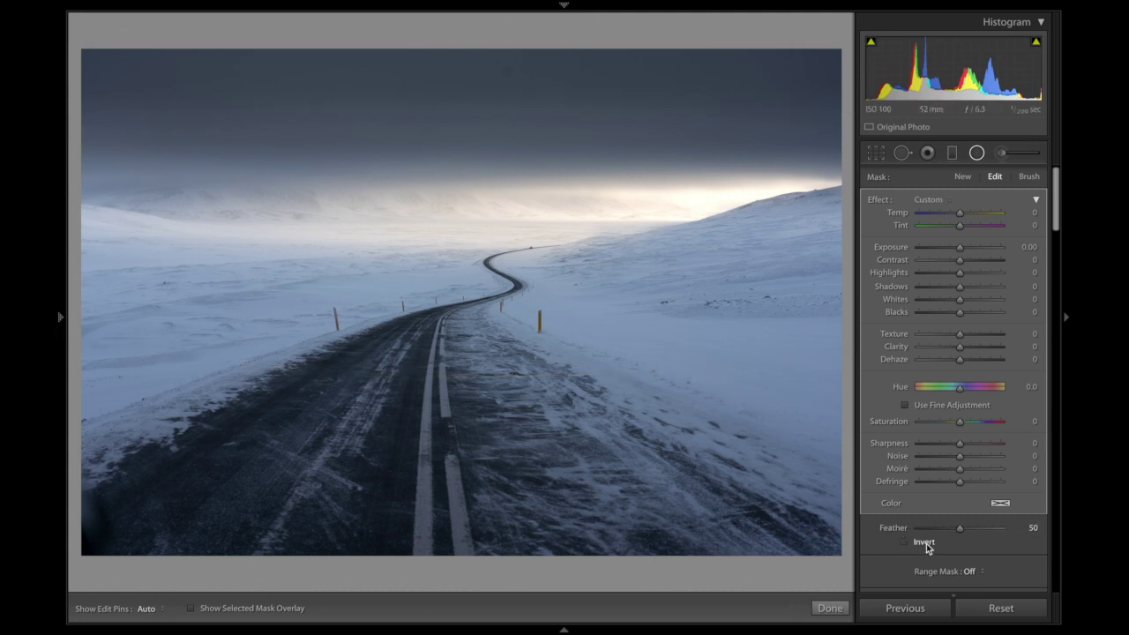
left_click_drag(957, 248, 954, 251)
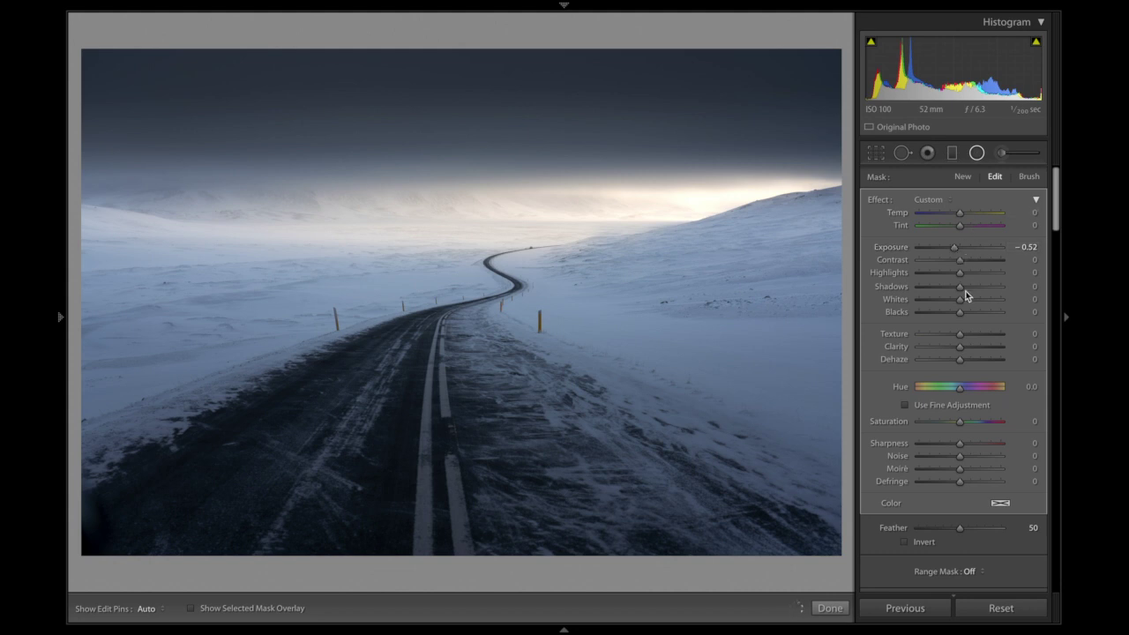
left_click_drag(958, 349, 941, 351)
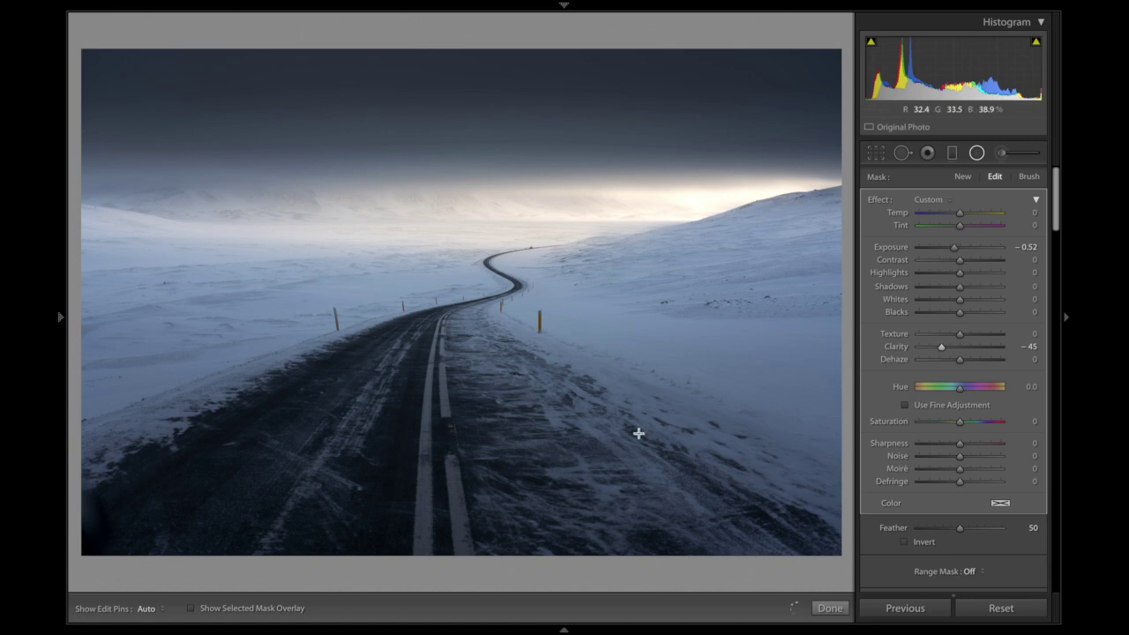
mouse_move(640, 416)
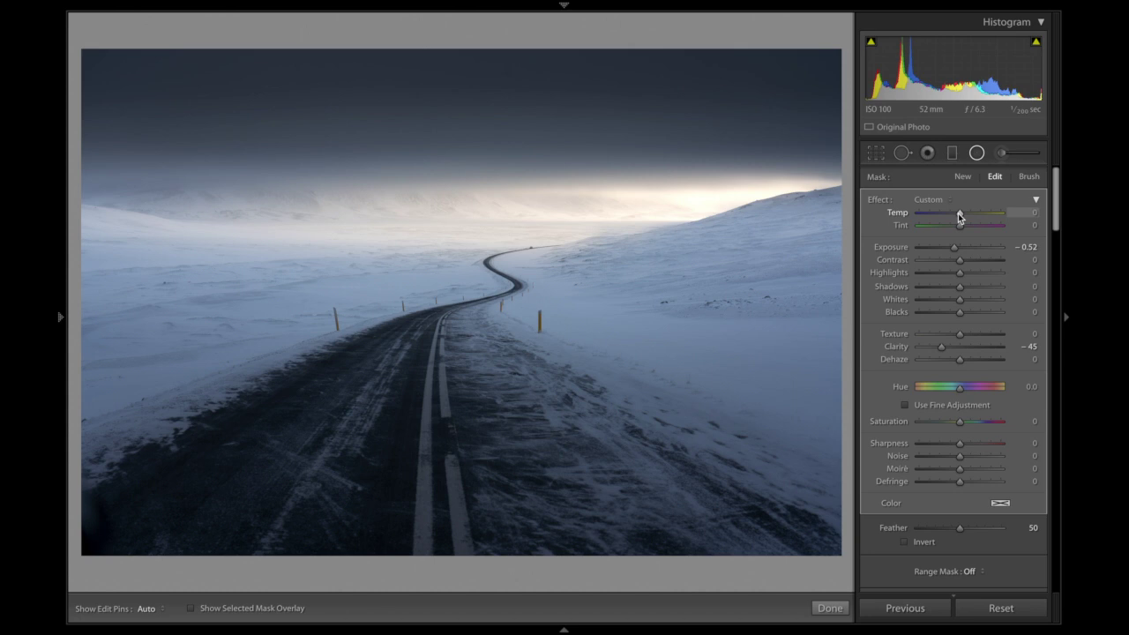
Set the Temp of the large radial filter around the road's bend to -7 and finish editing the filter.
left_click_drag(959, 214, 954, 215)
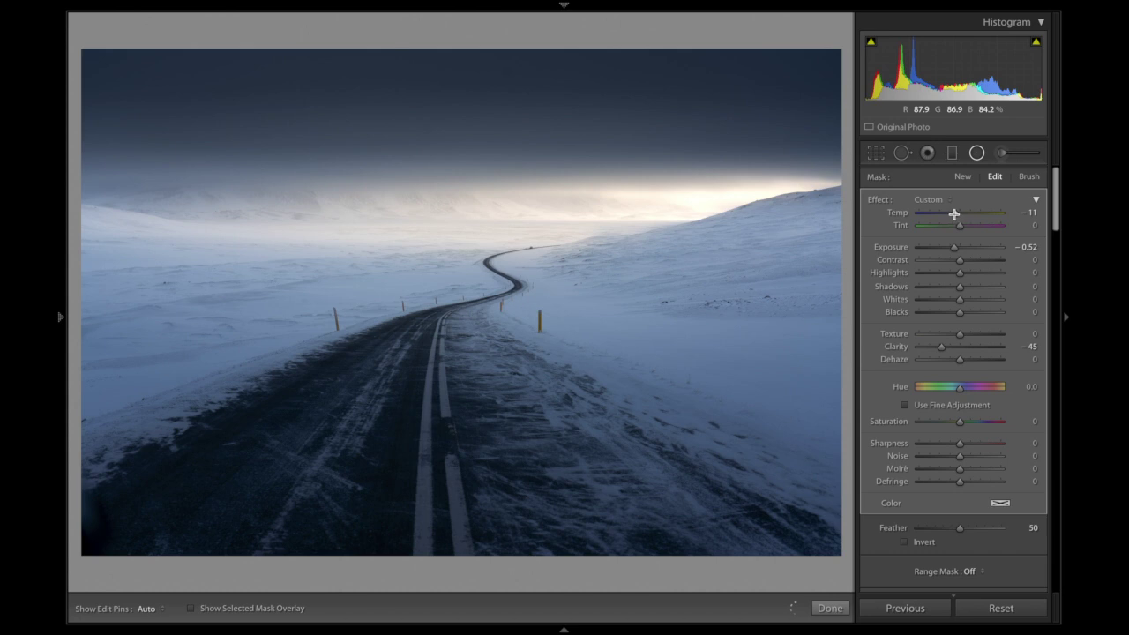
left_click_drag(955, 214, 946, 214)
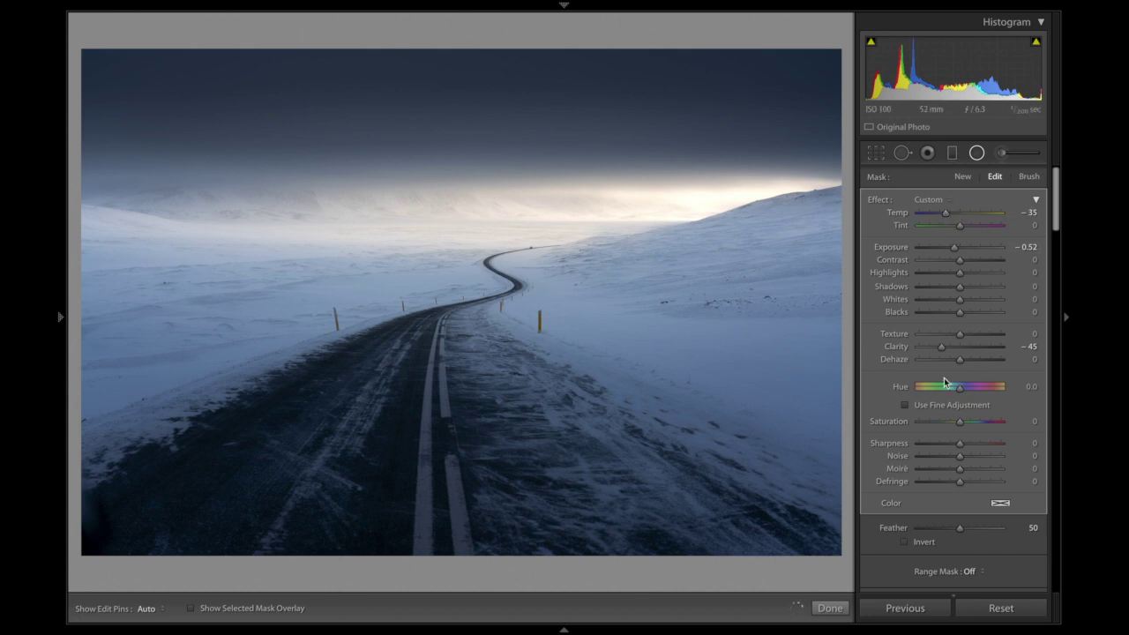
left_click_drag(946, 215, 958, 213)
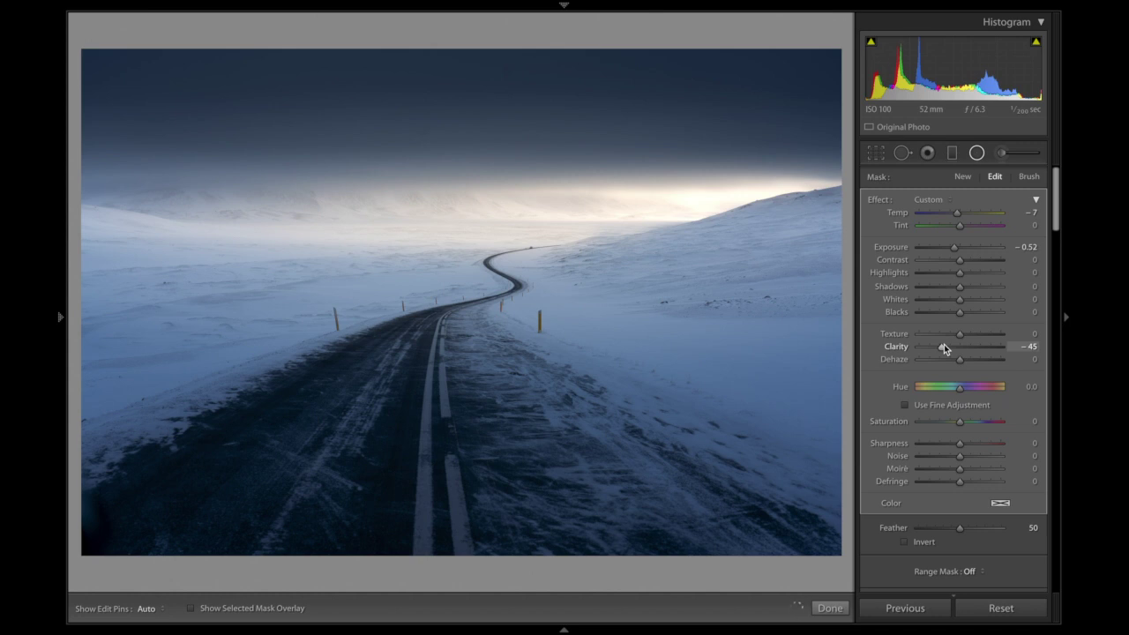
left_click(830, 609)
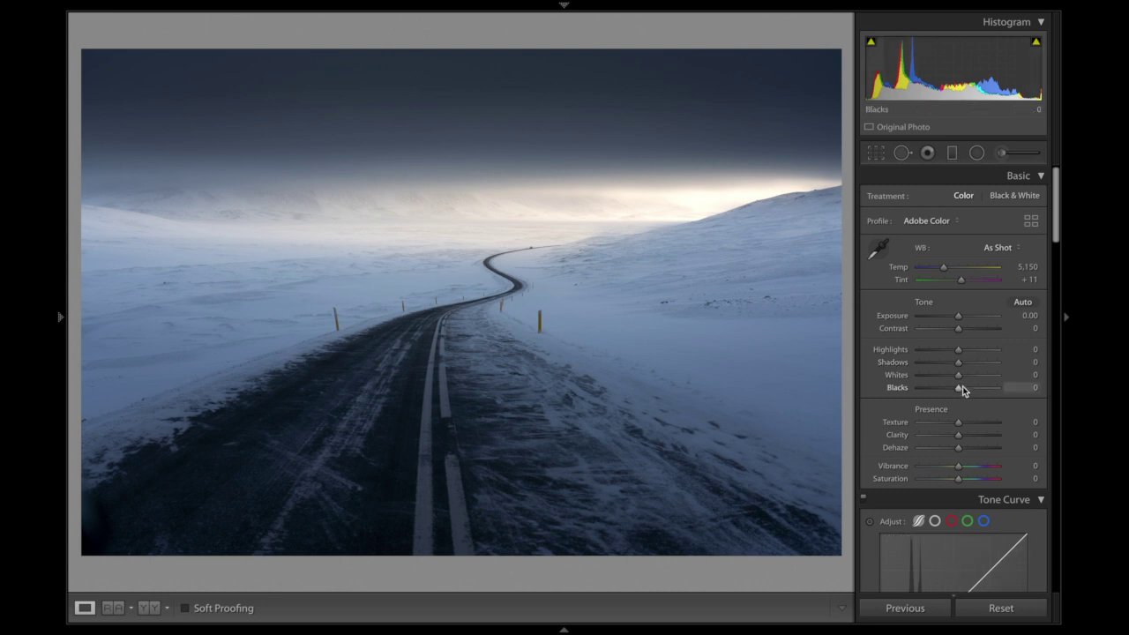
Set the photo's Shadows to +10 and the tone curve's Highlights region to +8.
left_click_drag(960, 368, 963, 367)
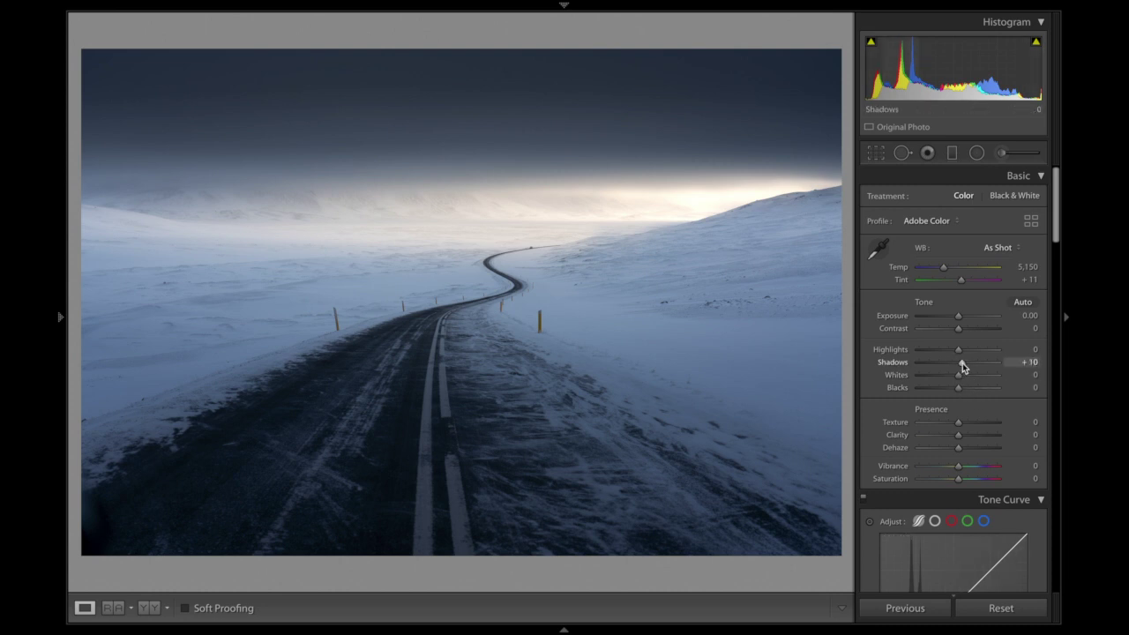
scroll(948, 504, "down", 5)
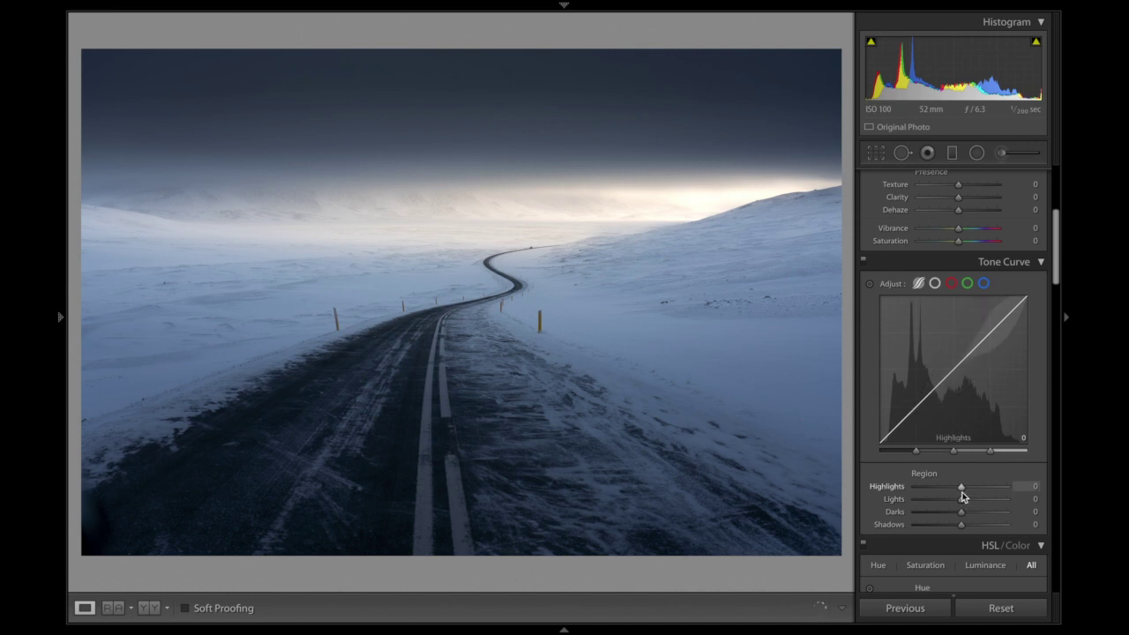
left_click_drag(962, 489, 976, 489)
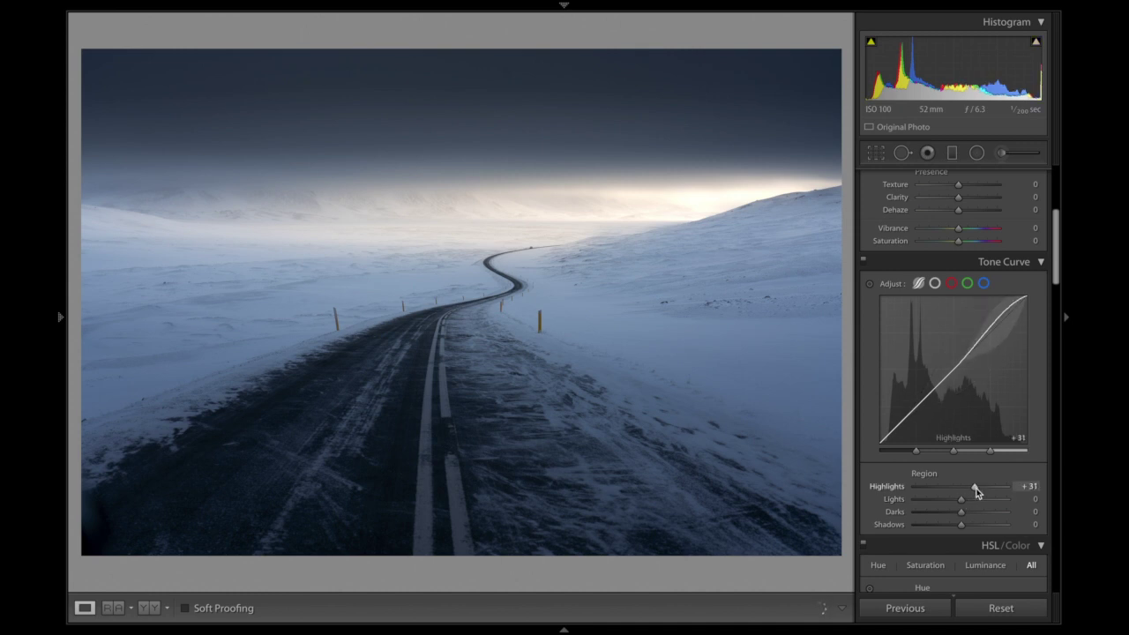
left_click_drag(974, 489, 964, 498)
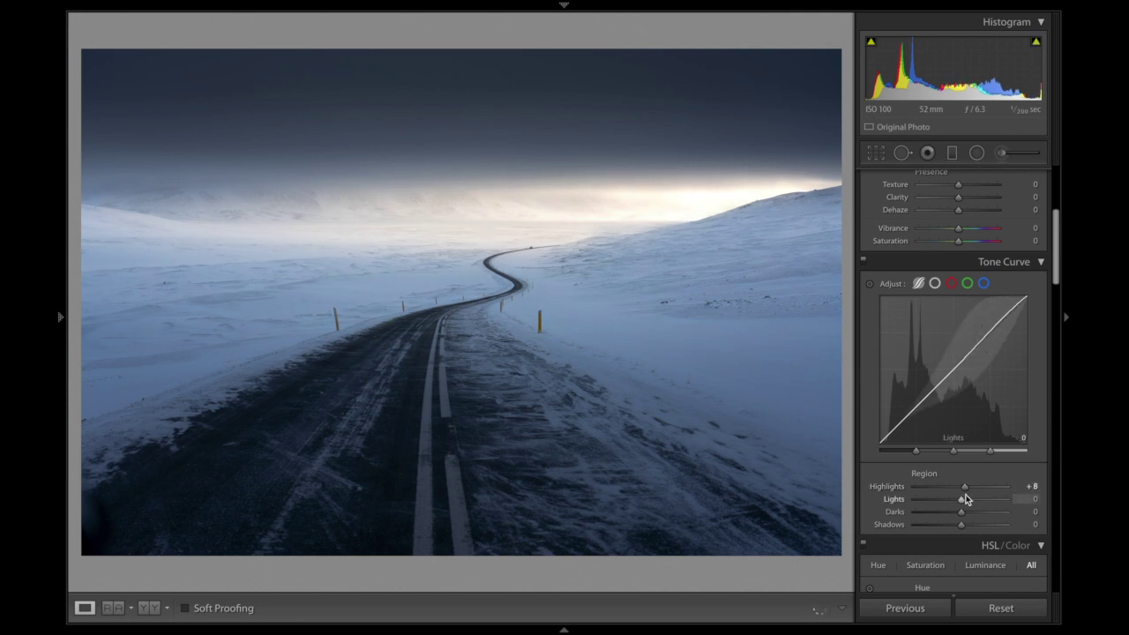
Finish editing the graduated filter lying across the snow at the road's distant bend.
scroll(964, 500, "down", 10)
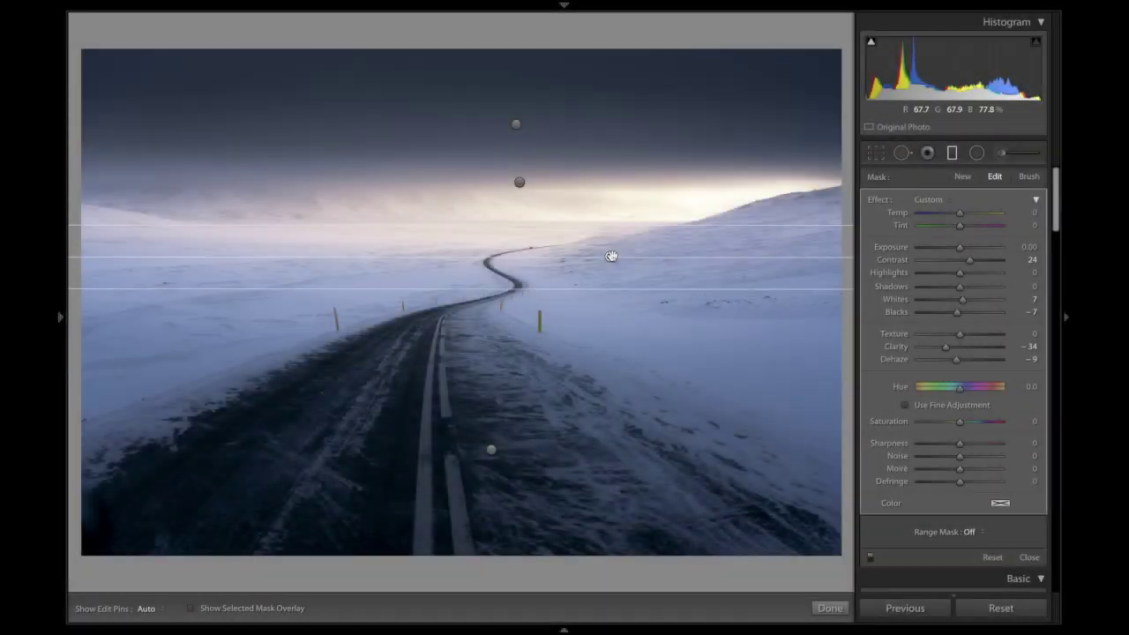
mouse_move(611, 256)
left_click(830, 608)
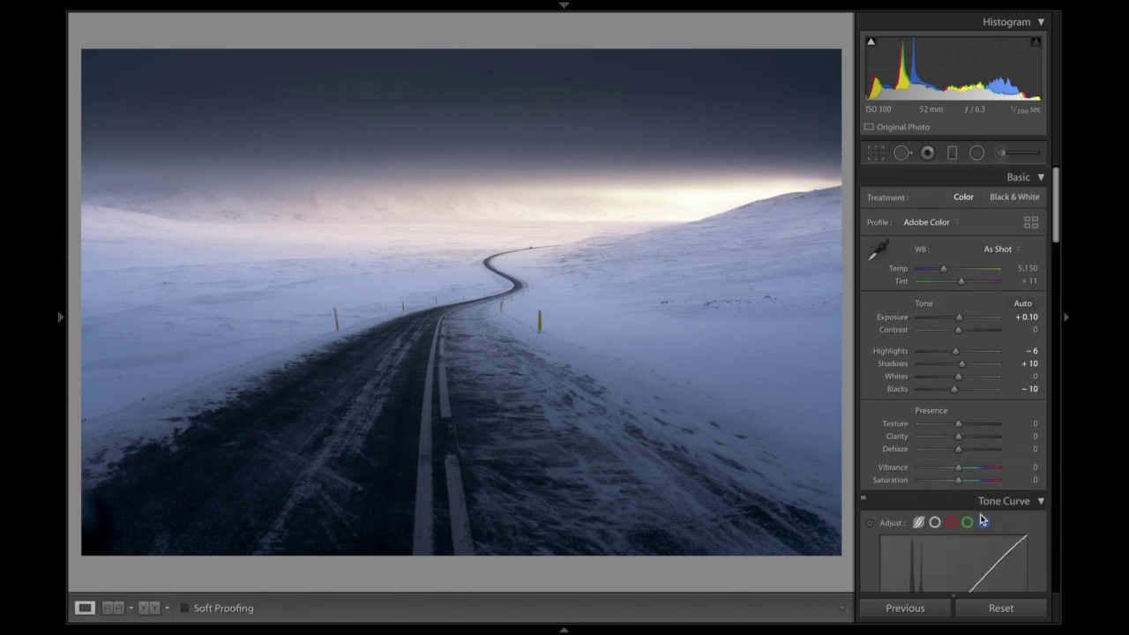
Add a graduated filter on the unedited colour photo from the upper sky to just below the horizon, with Exposure -0.70.
scroll(982, 520, "down", 10)
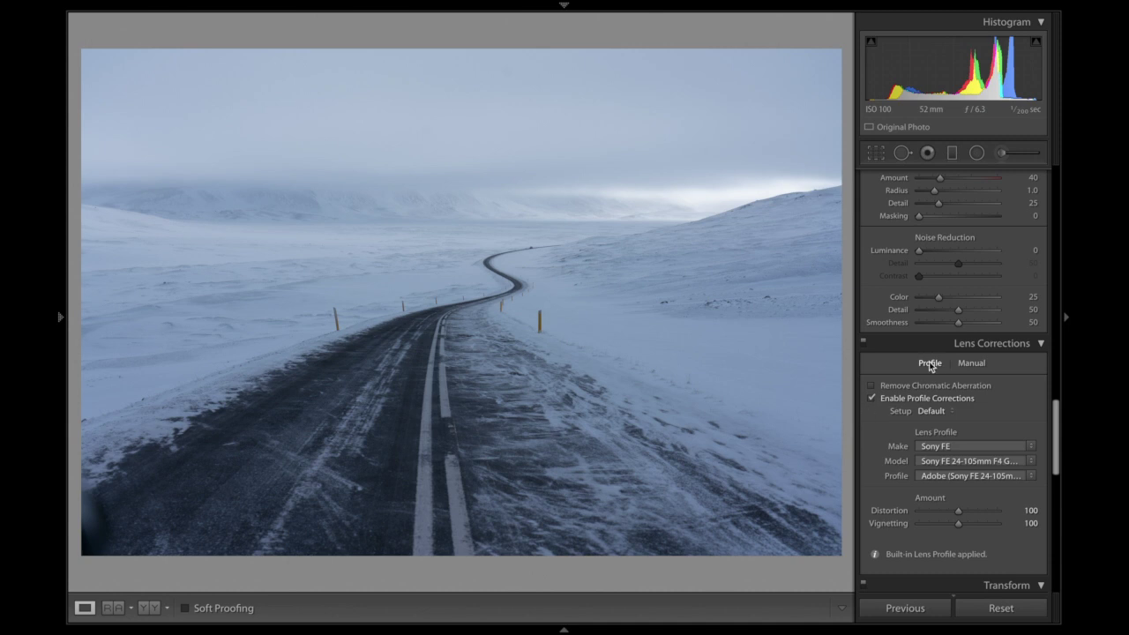
scroll(936, 356, "up", 10)
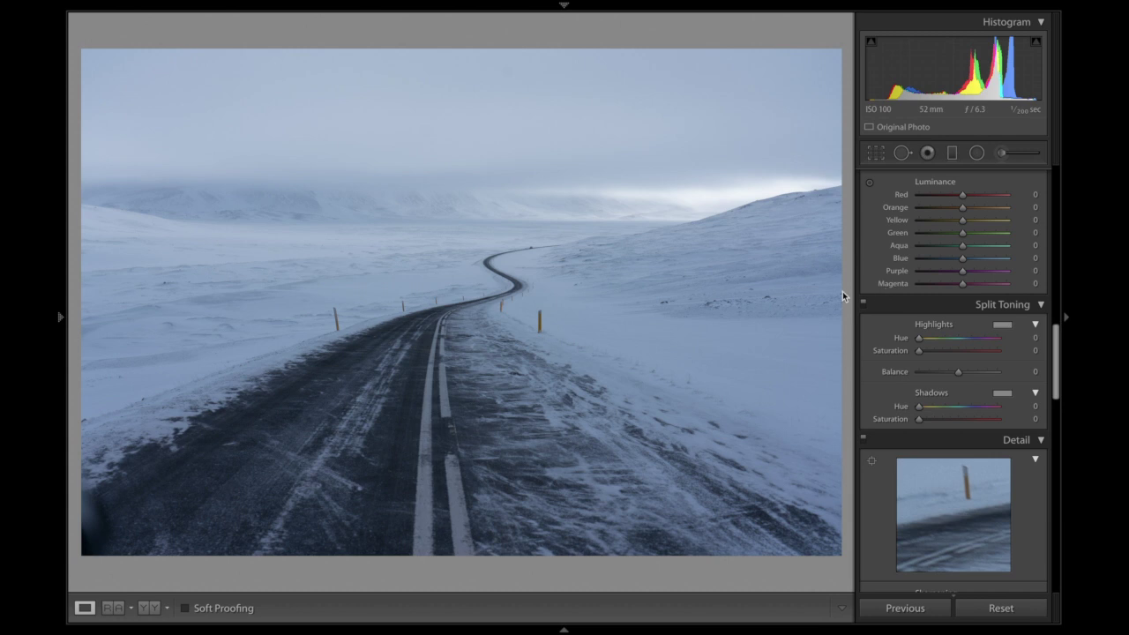
scroll(969, 286, "up", 6)
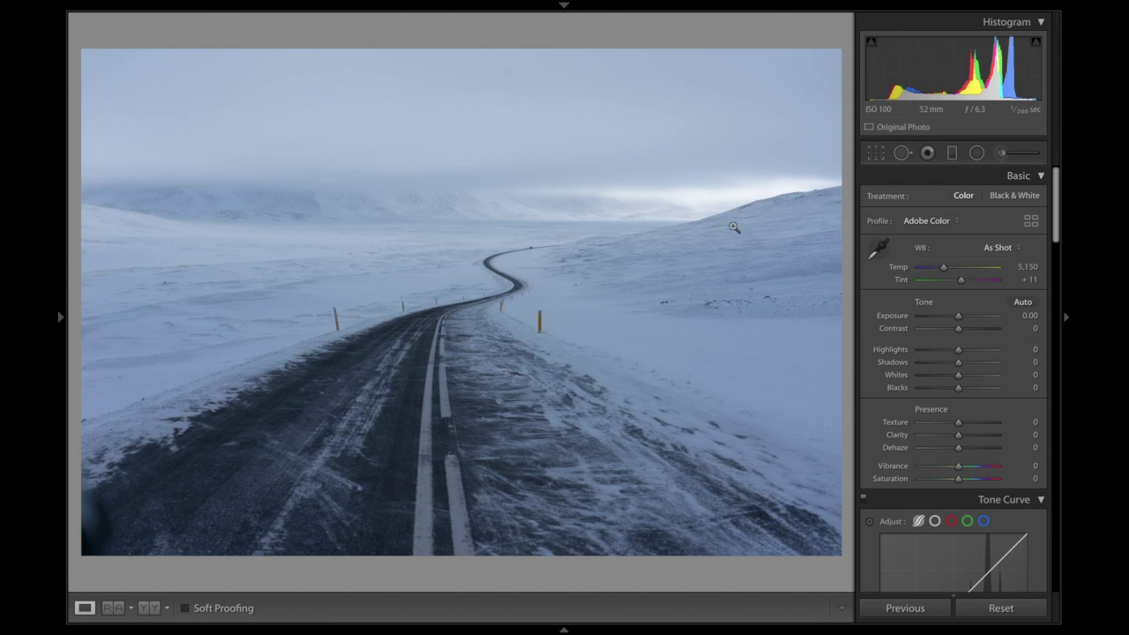
left_click(951, 152)
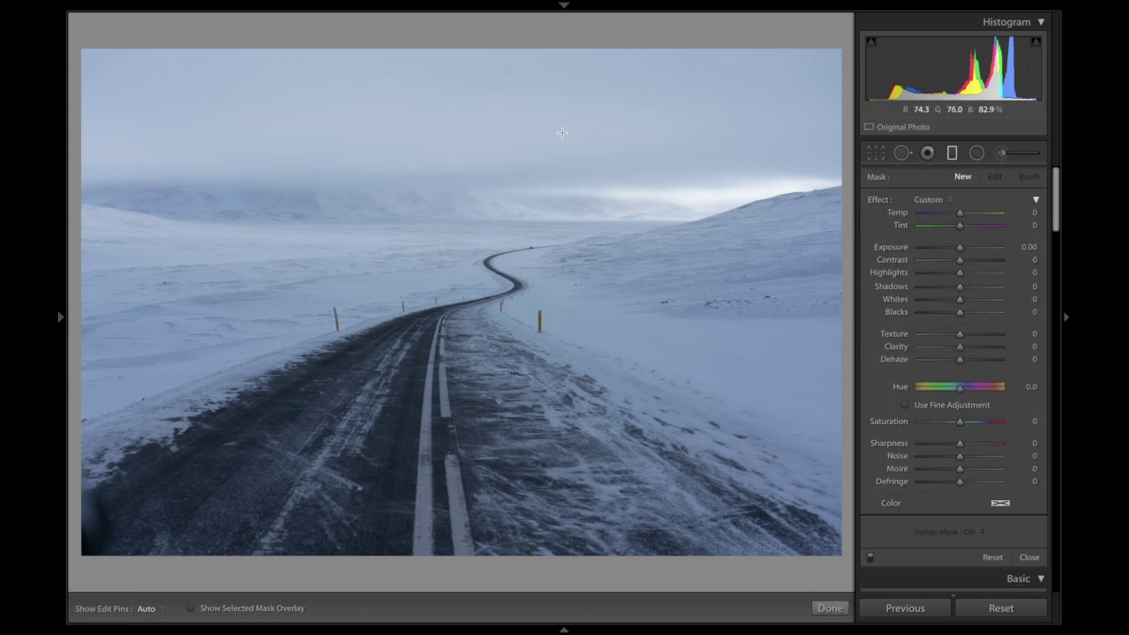
left_click_drag(562, 132, 572, 229)
left_click_drag(564, 228, 564, 228)
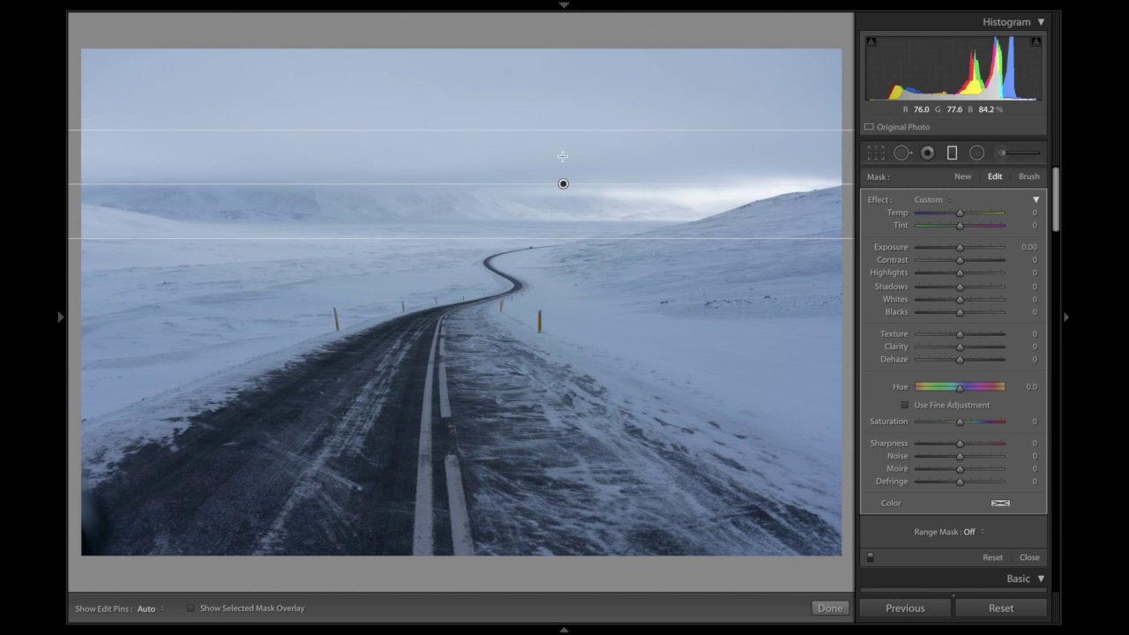
left_click_drag(959, 249, 952, 248)
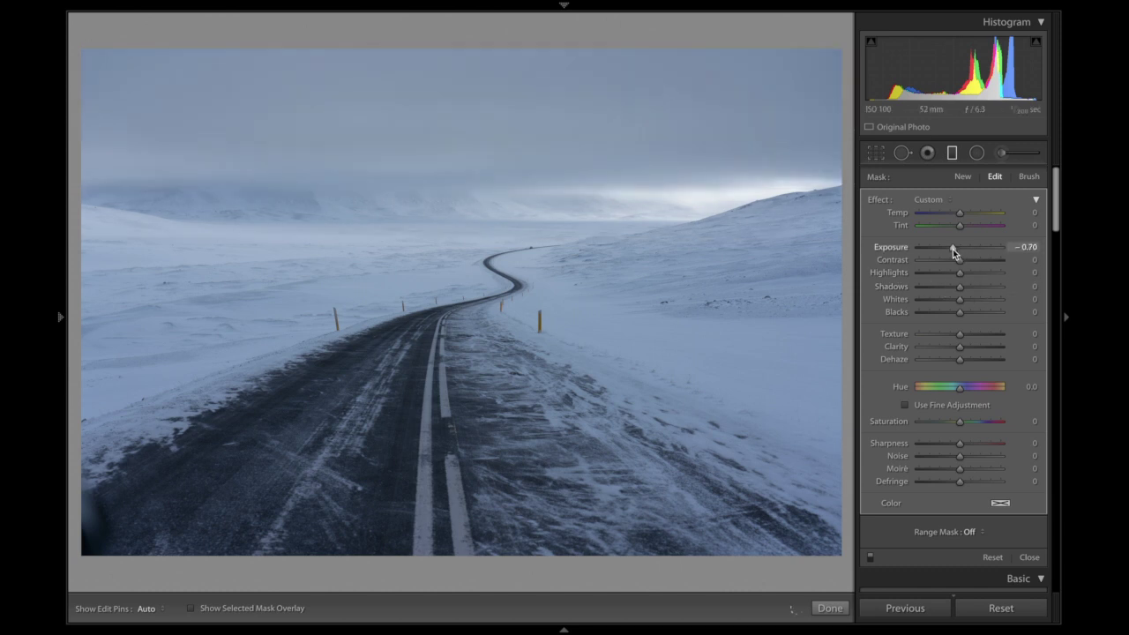
key("m")
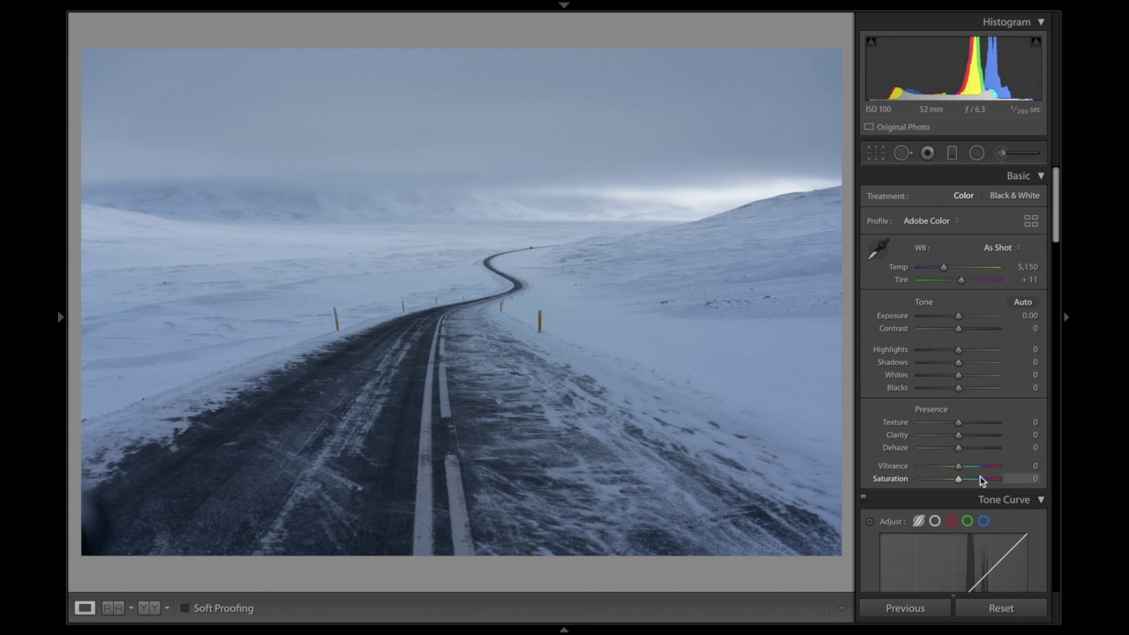
Set the photo's Shadows to -45 and Whites to +27, and the tone curve's Lights to +13 and Shadows to -5.
mouse_move(958, 364)
left_mouse_down()
mouse_move(938, 371)
mouse_move(971, 379)
left_mouse_up()
scroll(983, 227, "down", 10)
scroll(985, 234, "up", 4)
scroll(983, 231, "up", 5)
scroll(974, 323, "up", 2)
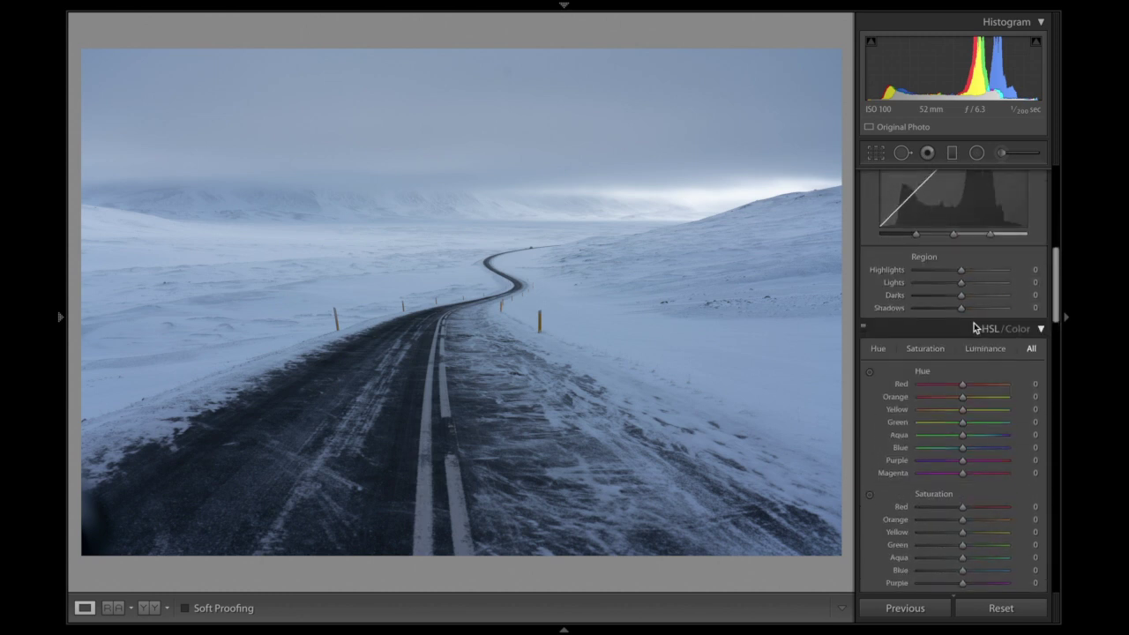
scroll(1008, 221, "up", 2)
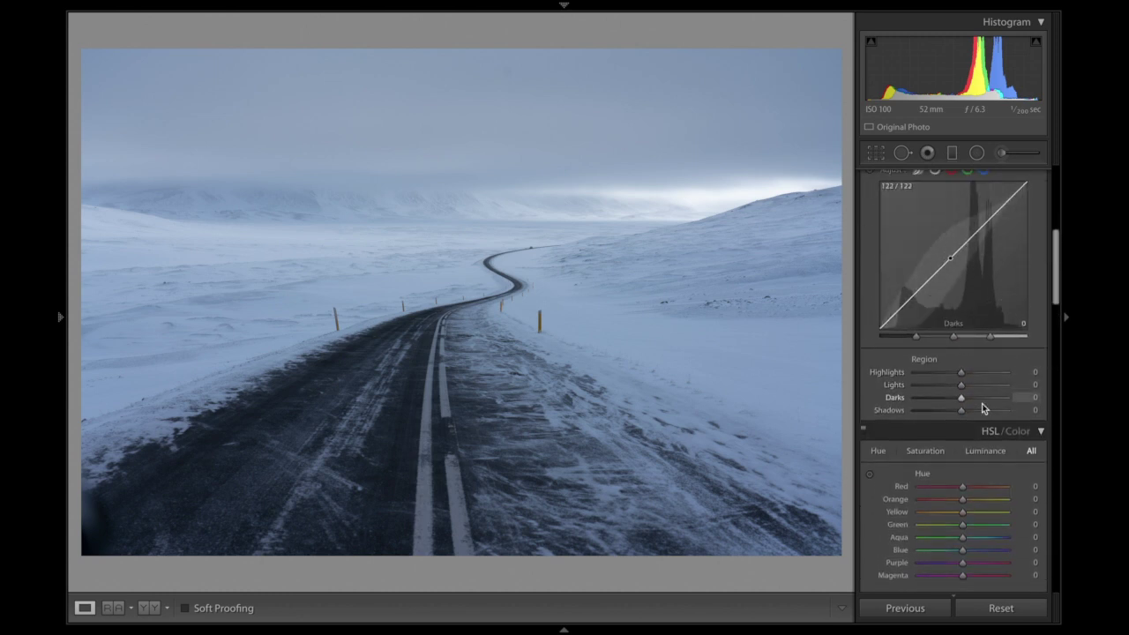
left_click_drag(965, 388, 957, 419)
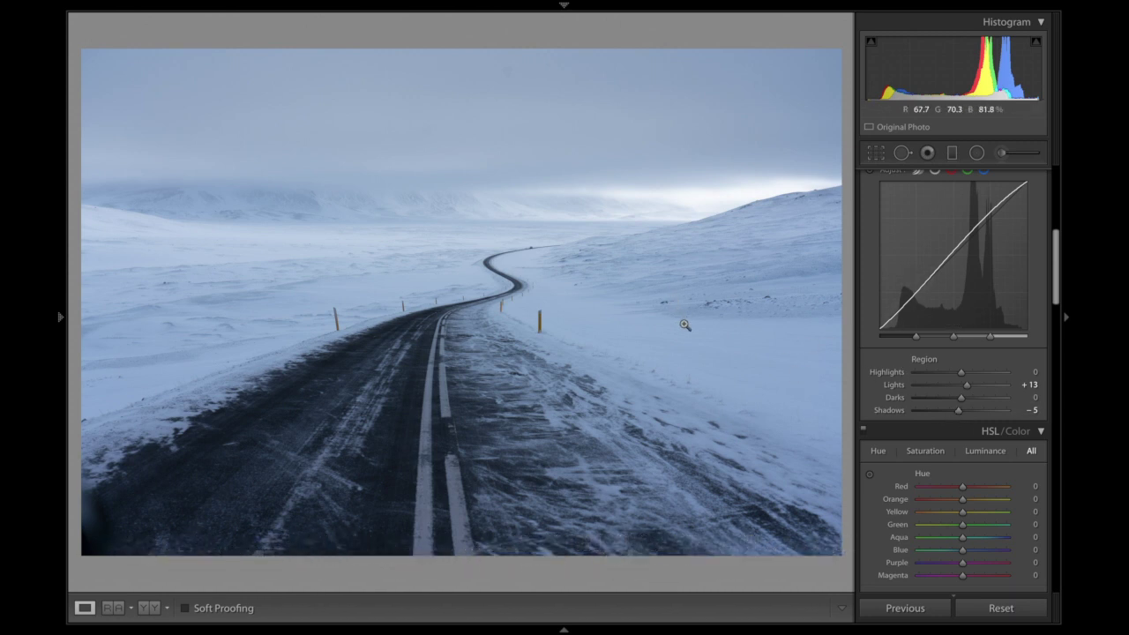
Cool the photo's white balance temperature slightly.
scroll(902, 320, "up", 3)
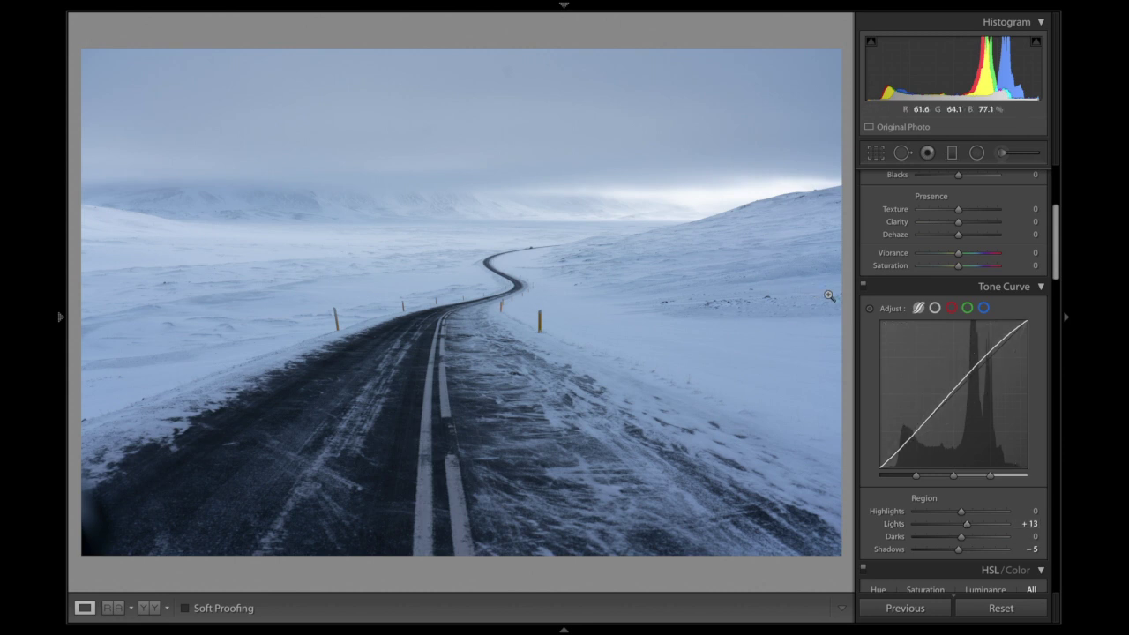
scroll(863, 297, "up", 5)
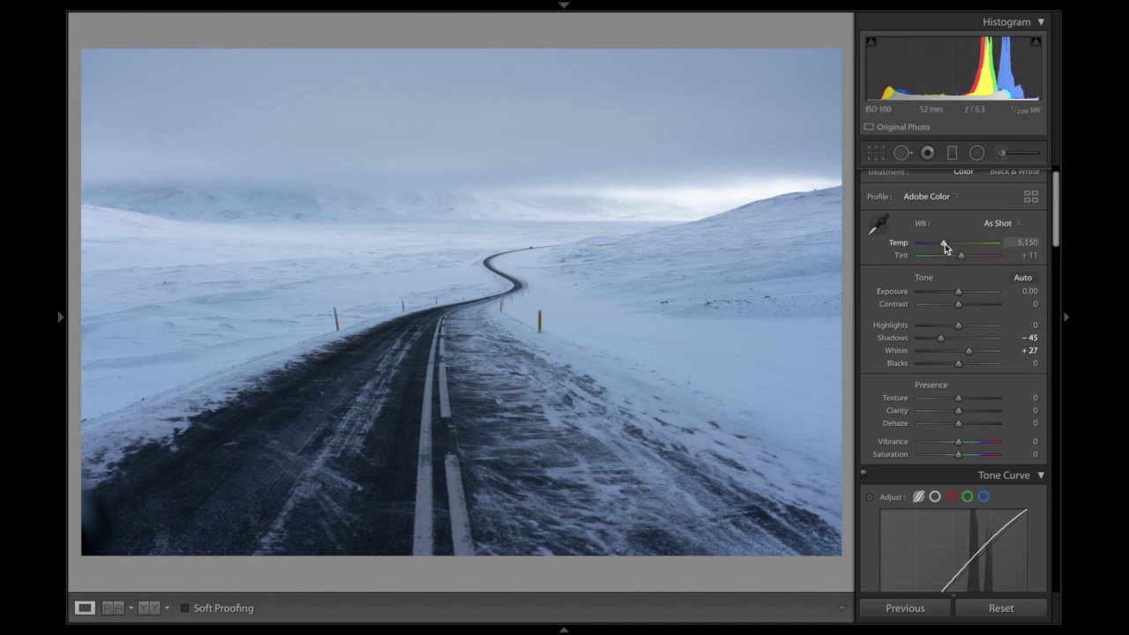
left_click_drag(944, 244, 944, 245)
left_click_drag(944, 245, 942, 246)
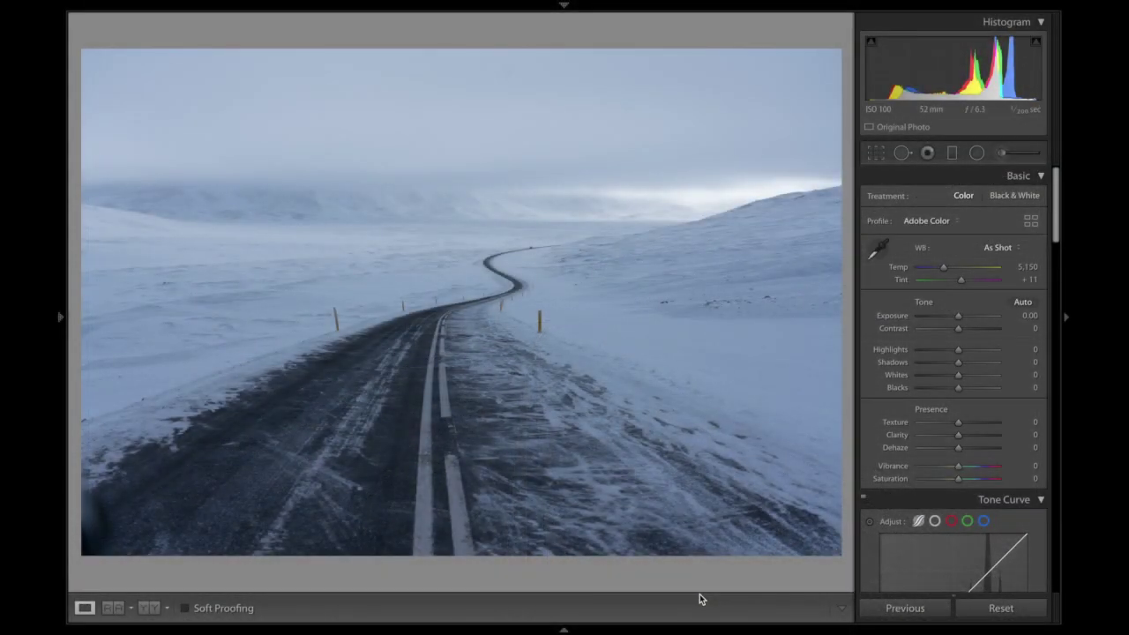
Convert the unedited photo to black and white and add a graduated filter over the sky down to the horizon with Exposure -1.95.
left_click(1014, 195)
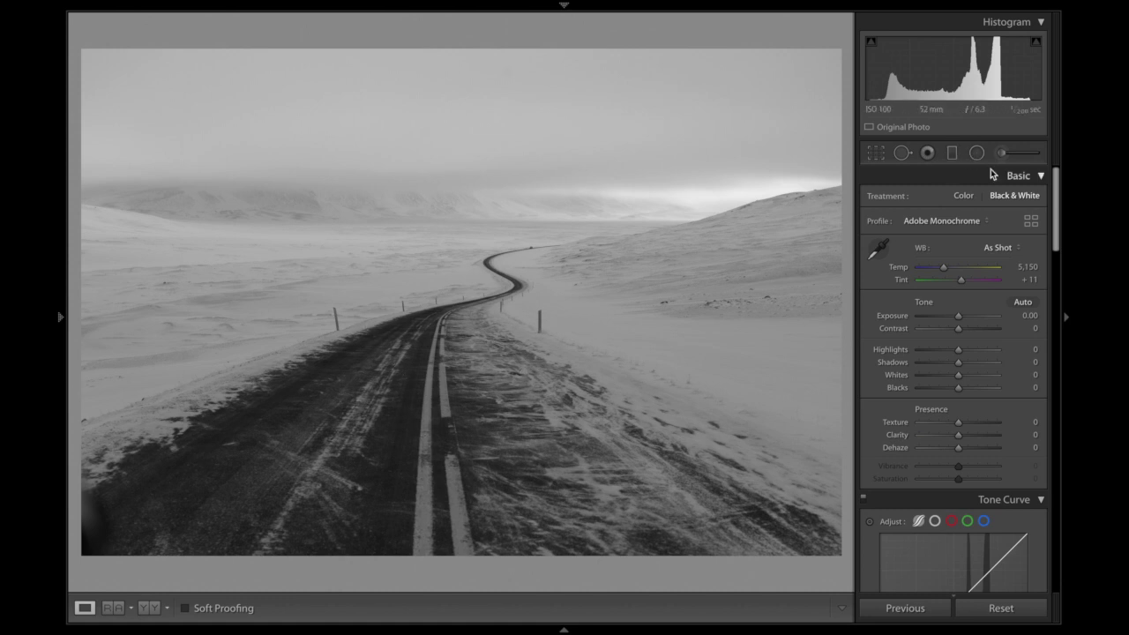
left_click(951, 155)
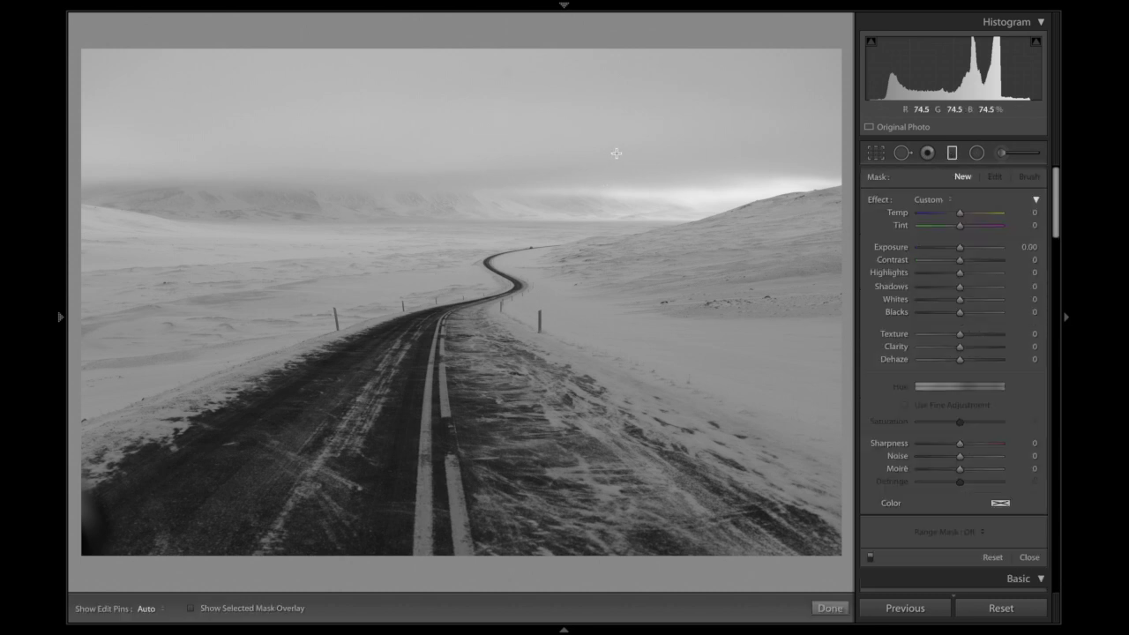
left_click_drag(615, 150, 615, 224)
left_click_drag(960, 249, 942, 254)
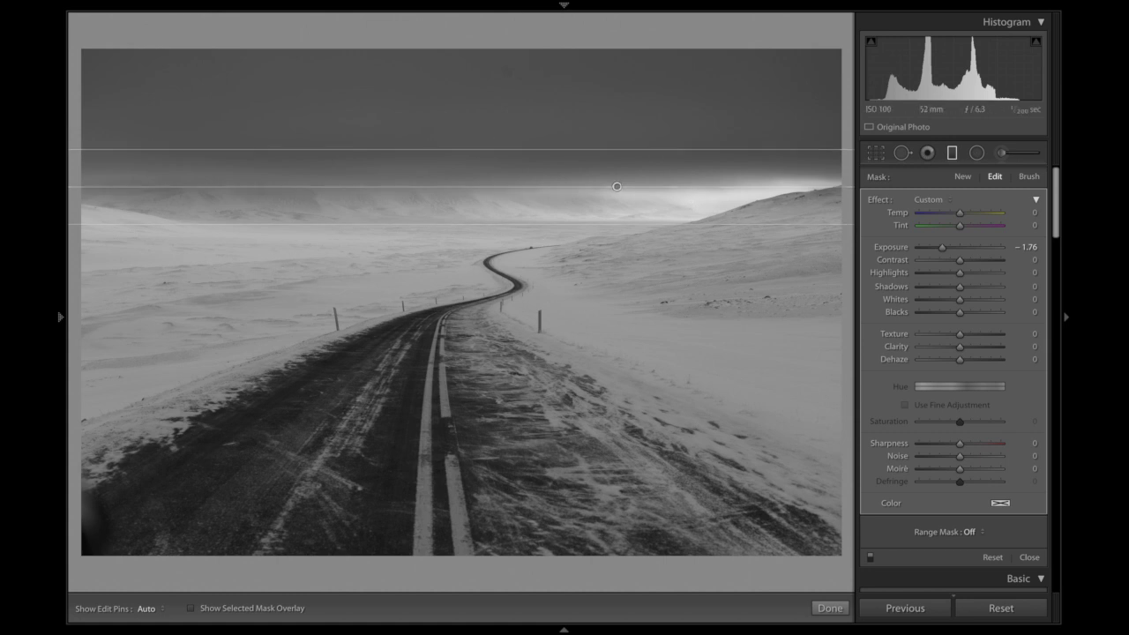
left_click_drag(943, 249, 940, 249)
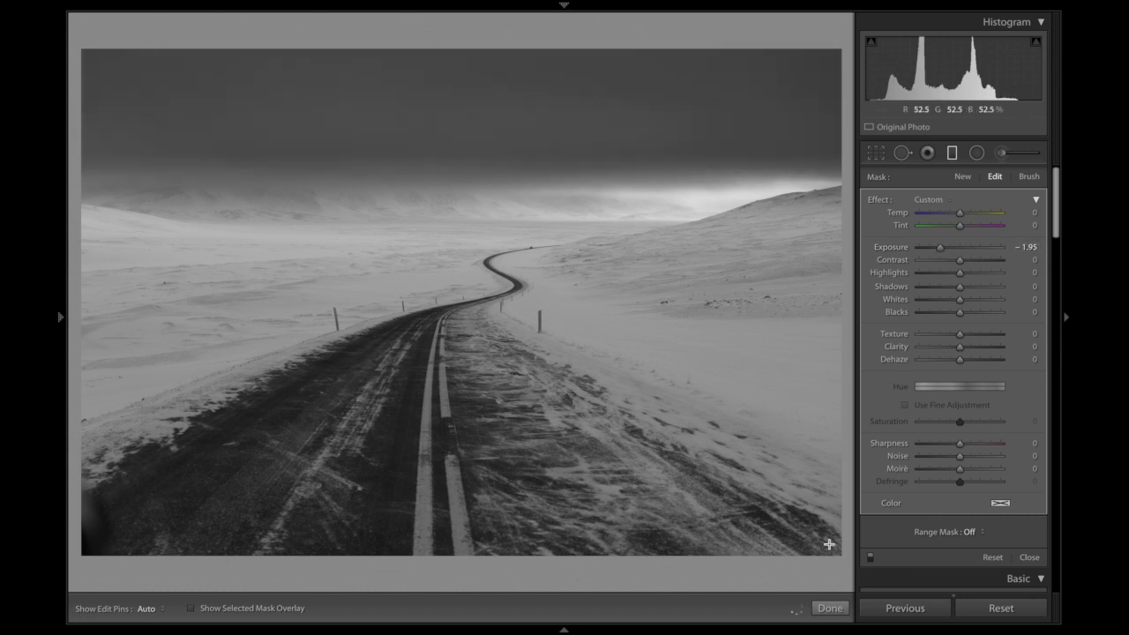
left_click(829, 608)
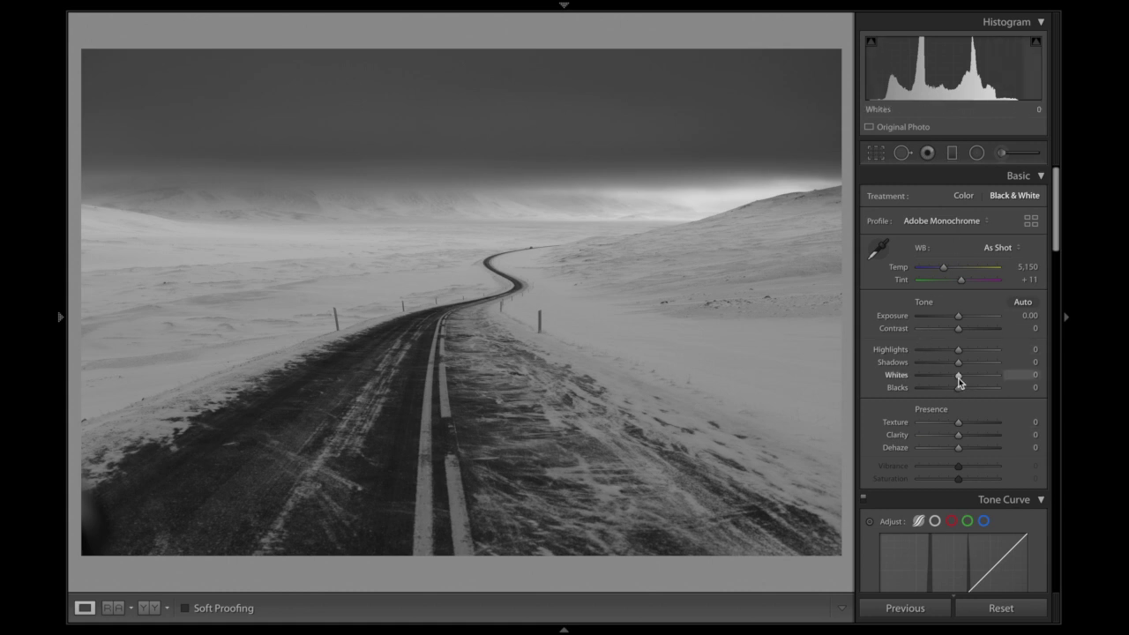
Set the Lights region of the black-and-white photo's tone curve to +22.
scroll(958, 381, "down", 5)
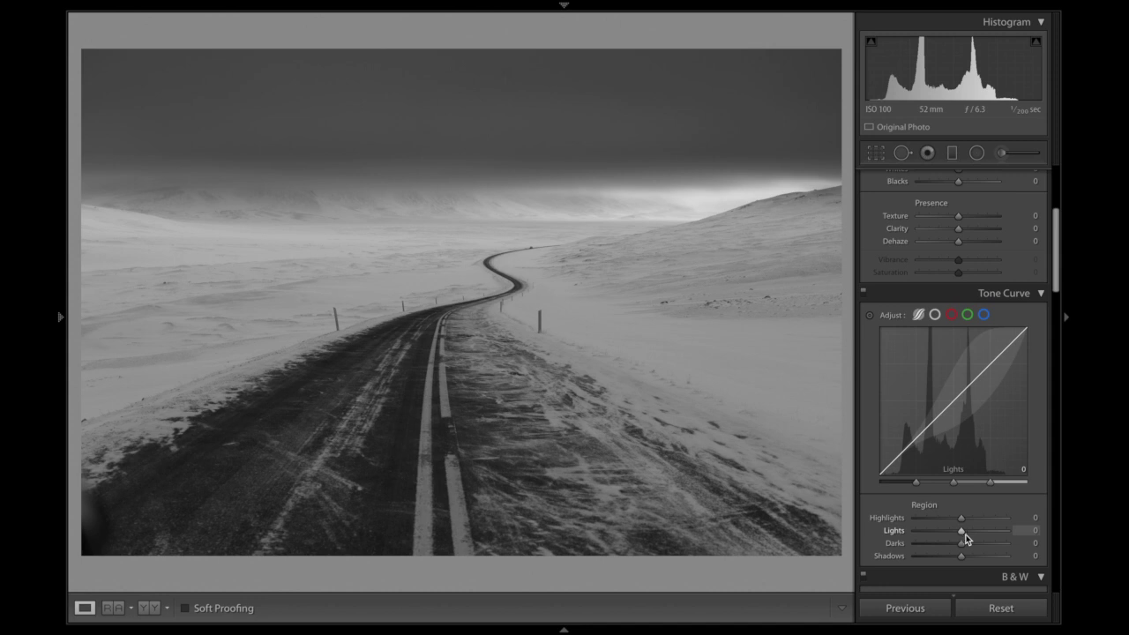
left_click_drag(961, 530, 970, 530)
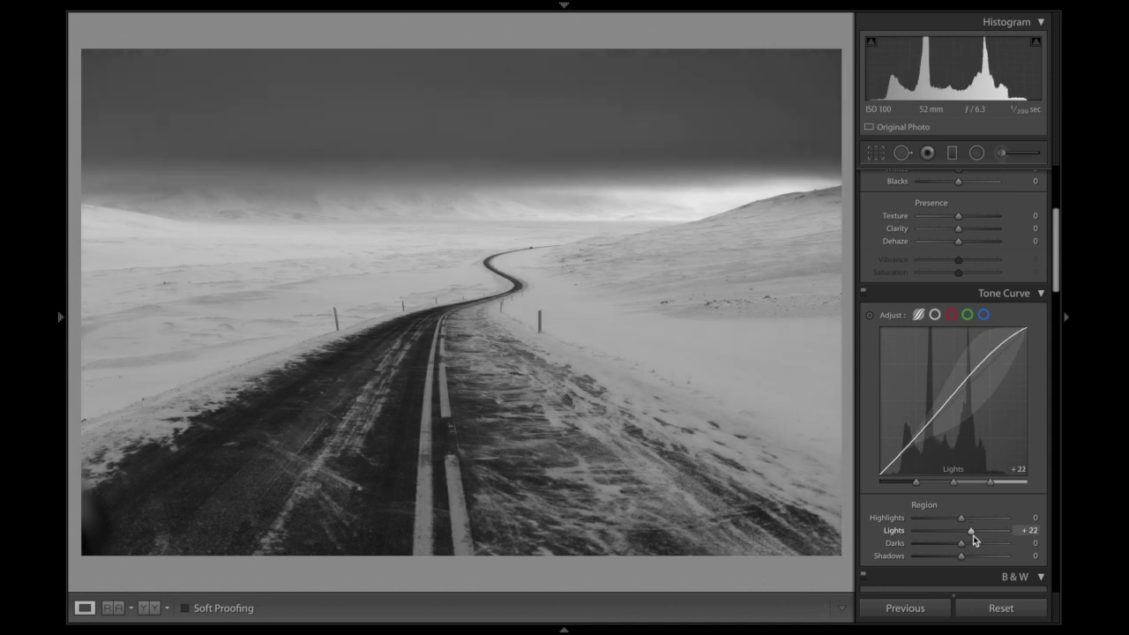
Set the Contrast of the existing graduated filter over the sky to 36 and finish editing it.
left_click(952, 154)
left_click_drag(616, 149, 616, 224)
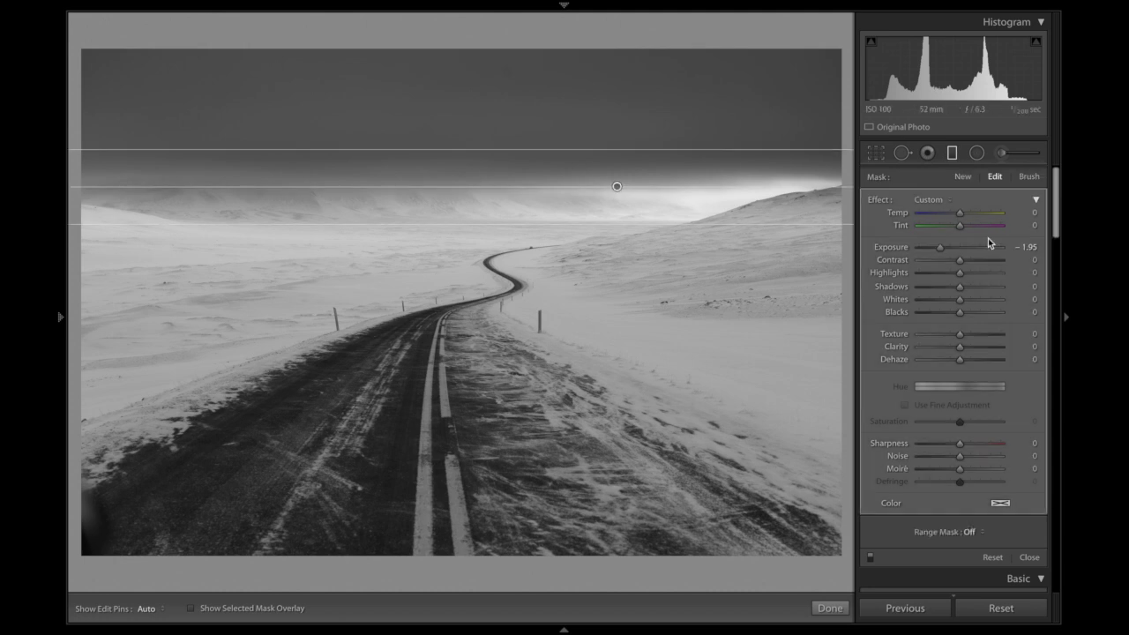
left_click(976, 262)
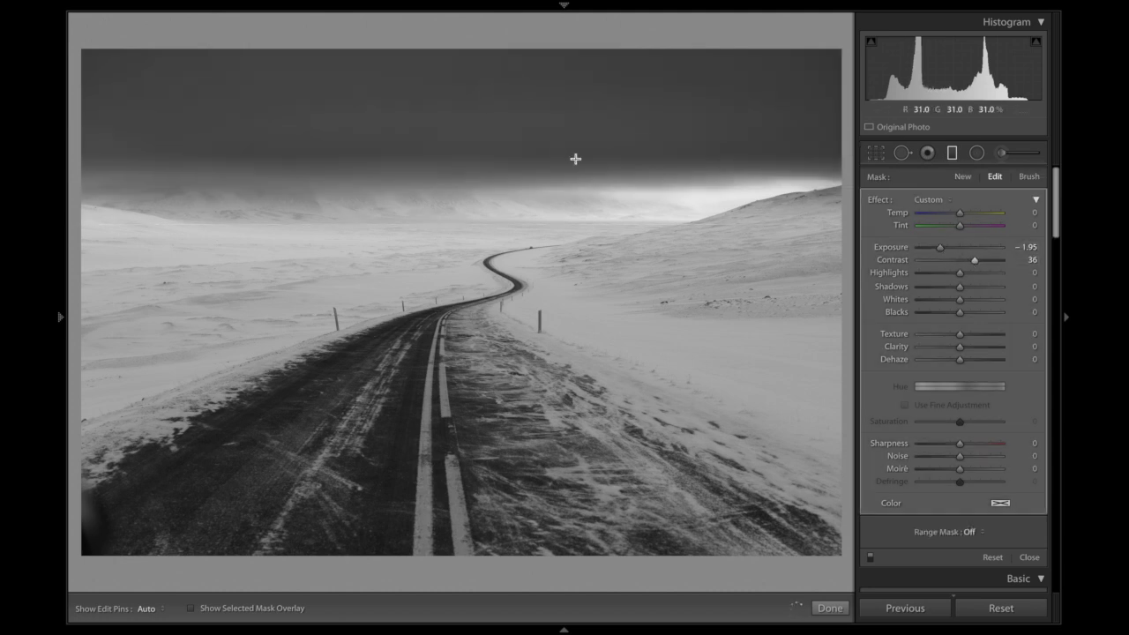
left_click(834, 616)
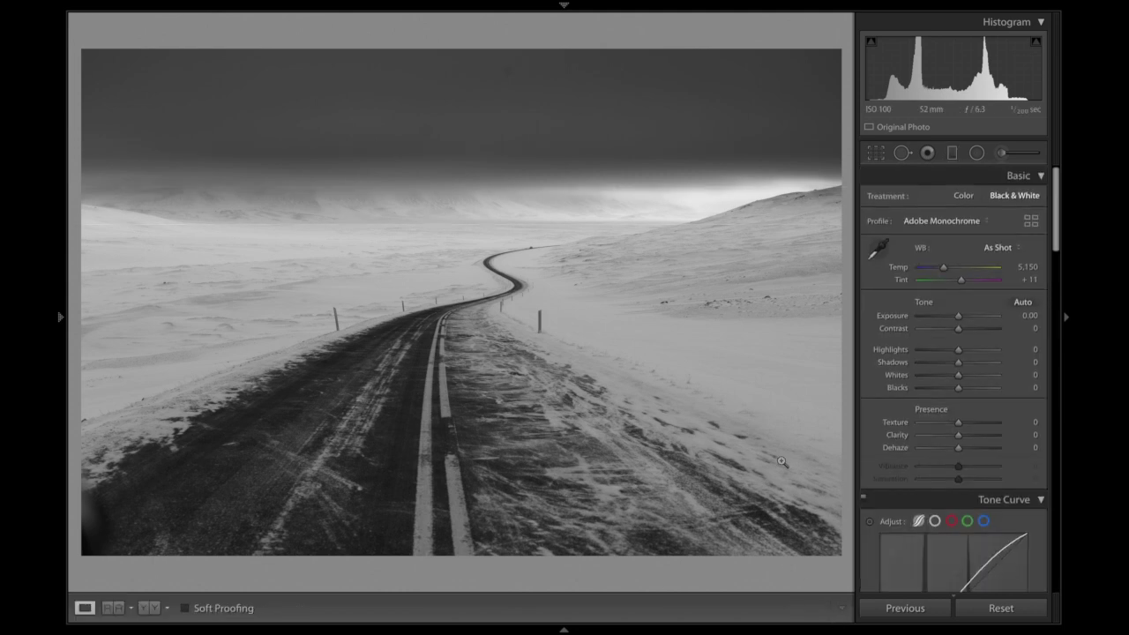
Add a graduated filter from the photo's lower edge up to the road's far bend with Exposure -0.20 and finish it.
left_click(951, 155)
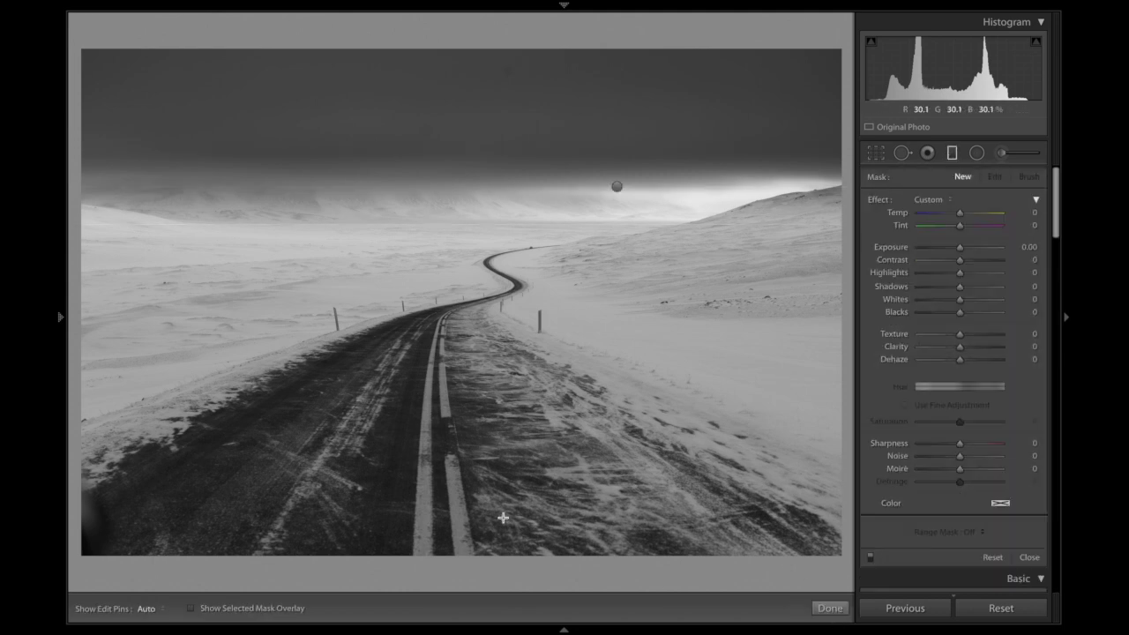
left_click_drag(481, 566, 483, 263)
left_click_drag(513, 220, 491, 264)
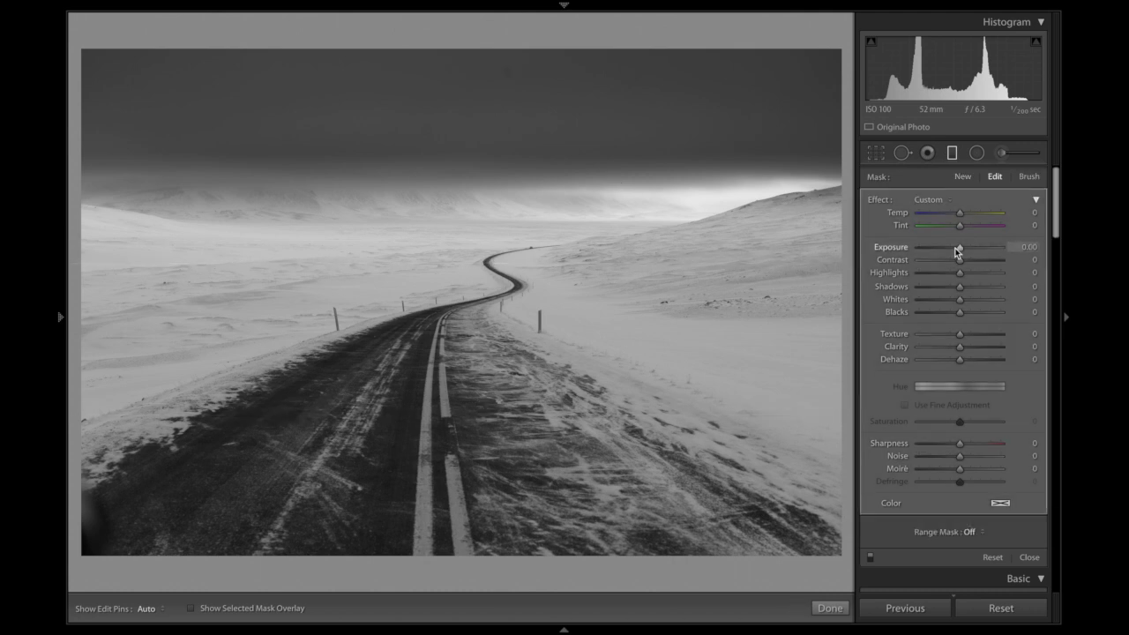
left_click_drag(956, 251, 956, 250)
left_click(828, 609)
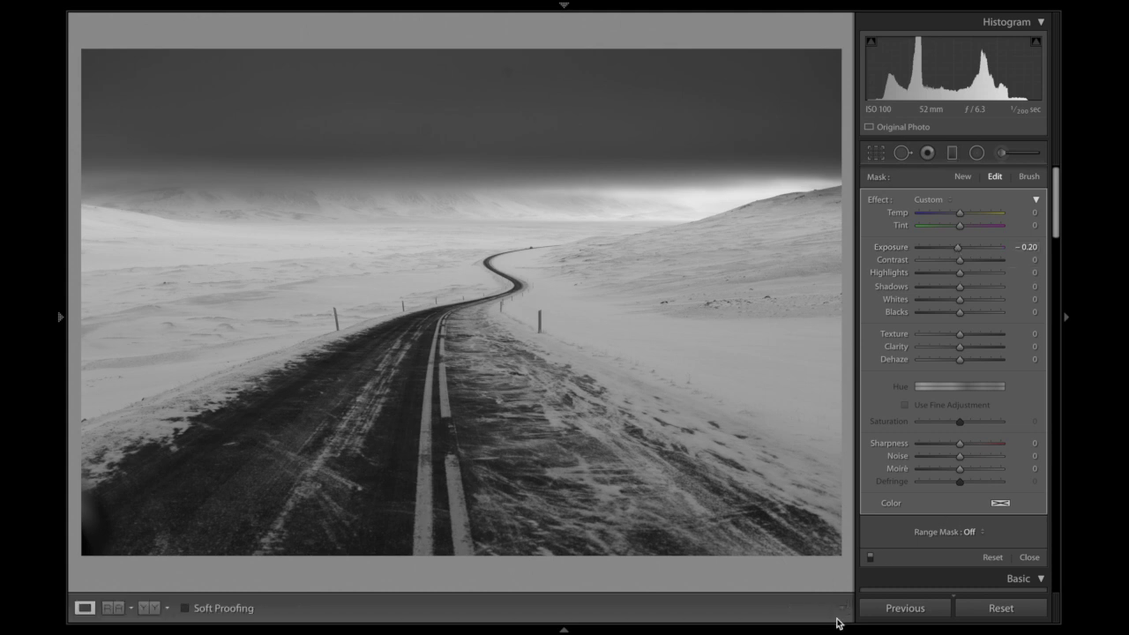
Start a new adjustment brush mask along the road's white centre lines with Auto Mask on and brush size 4.
left_click(1002, 155)
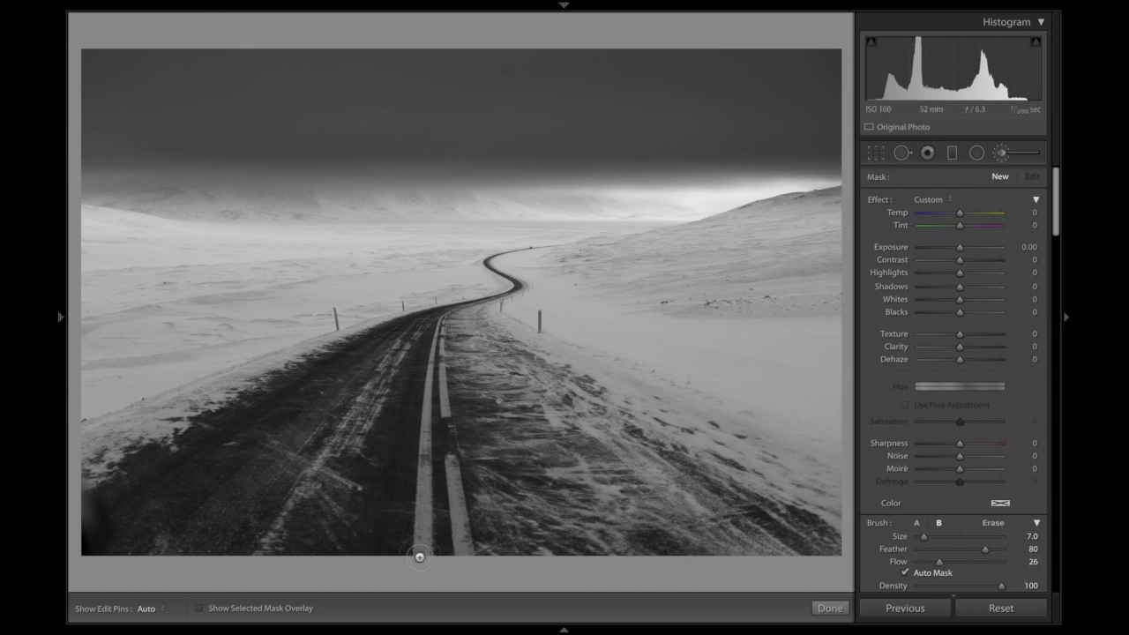
key("[")
left_click(426, 422)
key("h")
key("[")
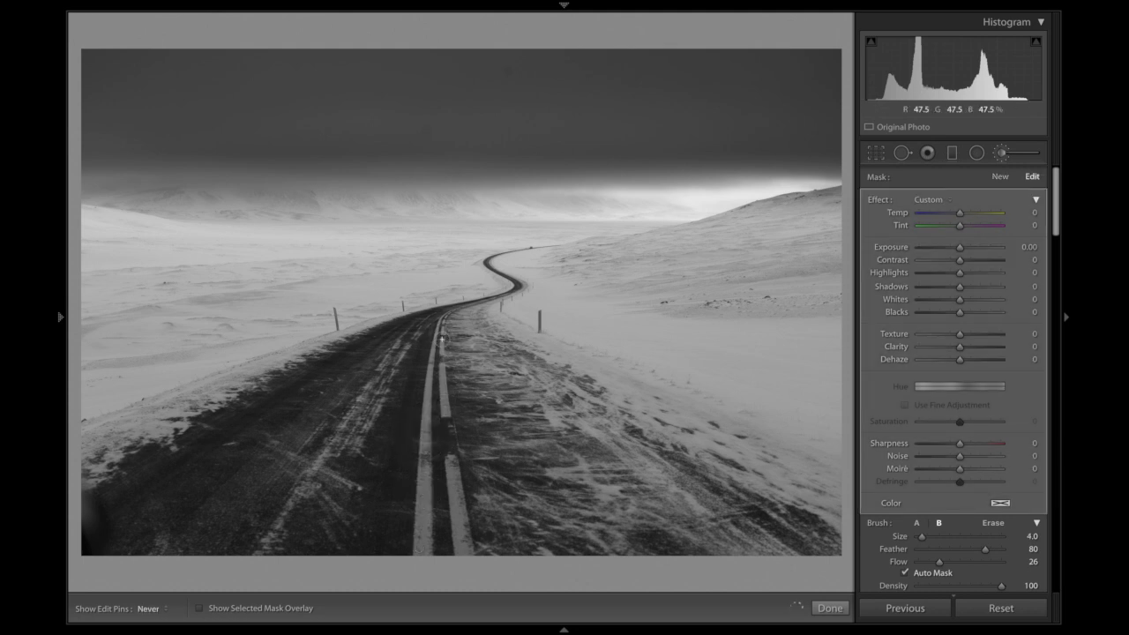
key("h")
key("h")
Set the centre-line mask's Whites to 48 and Exposure to 0.28, and extend it along the lines with brush size 7.
left_click_drag(963, 304, 981, 309)
left_click_drag(961, 251, 963, 251)
scroll(416, 545, "up", 3)
key("h")
mouse_move(426, 419)
left_mouse_down()
mouse_move(421, 390)
mouse_move(411, 494)
mouse_move(426, 430)
left_mouse_up()
key("h")
key("h")
mouse_move(428, 358)
left_mouse_down()
mouse_move(425, 367)
mouse_move(440, 316)
left_mouse_up()
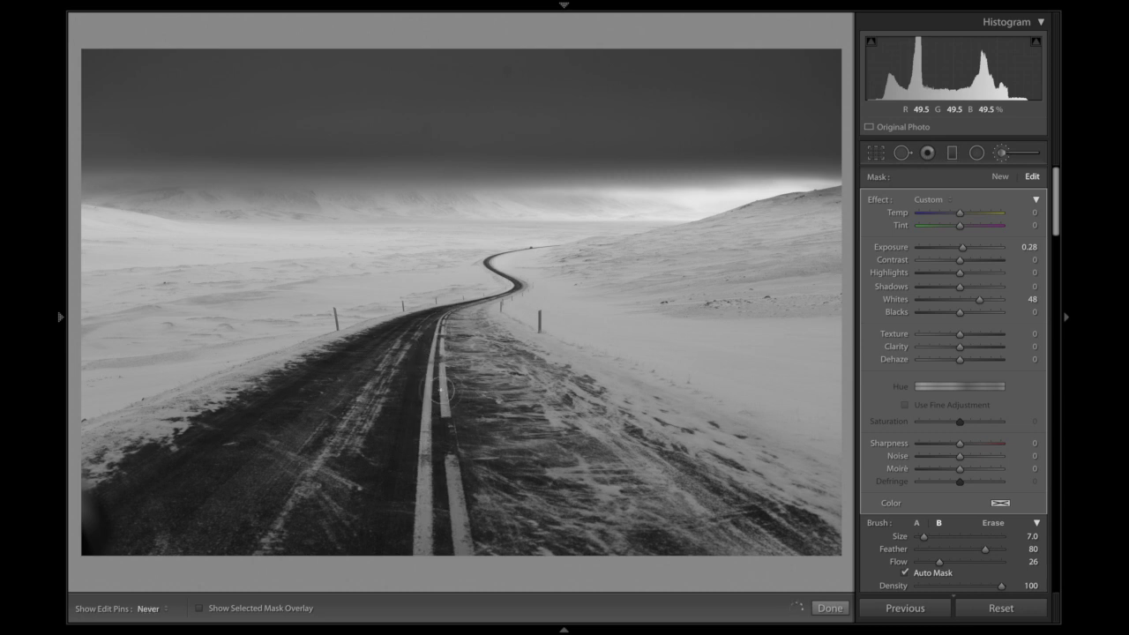
key("h")
key("h")
key("h")
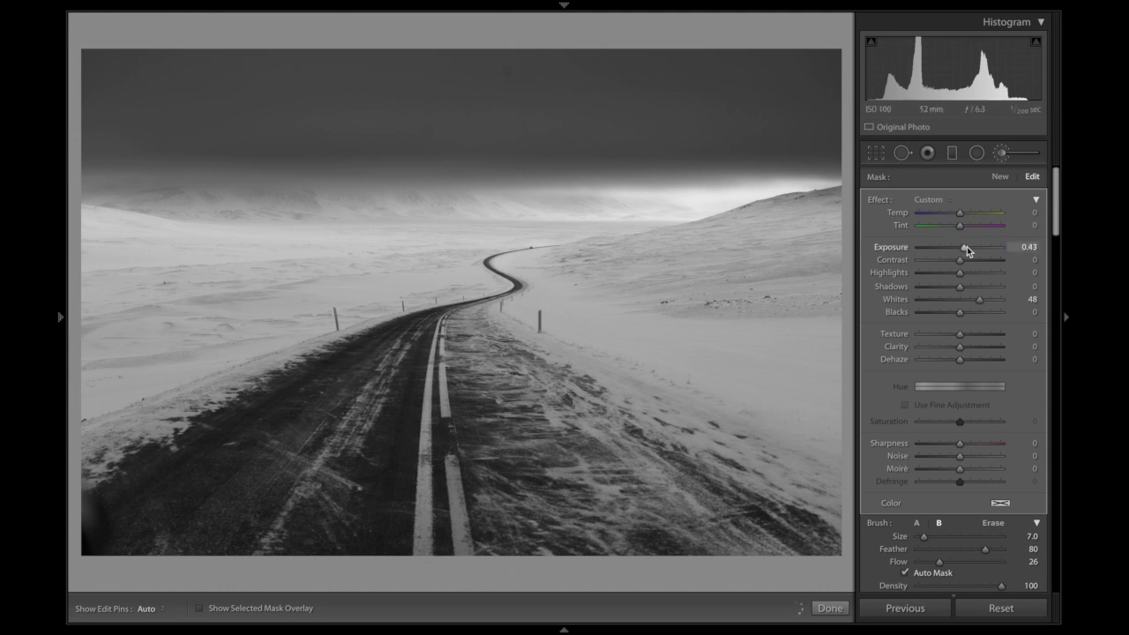
Set the centre-line mask's Exposure to 0.34, continue painting the lines with brush size 5, and finish the mask.
left_click_drag(967, 246, 966, 246)
key("h")
scroll(454, 484, "down", 2)
key("h")
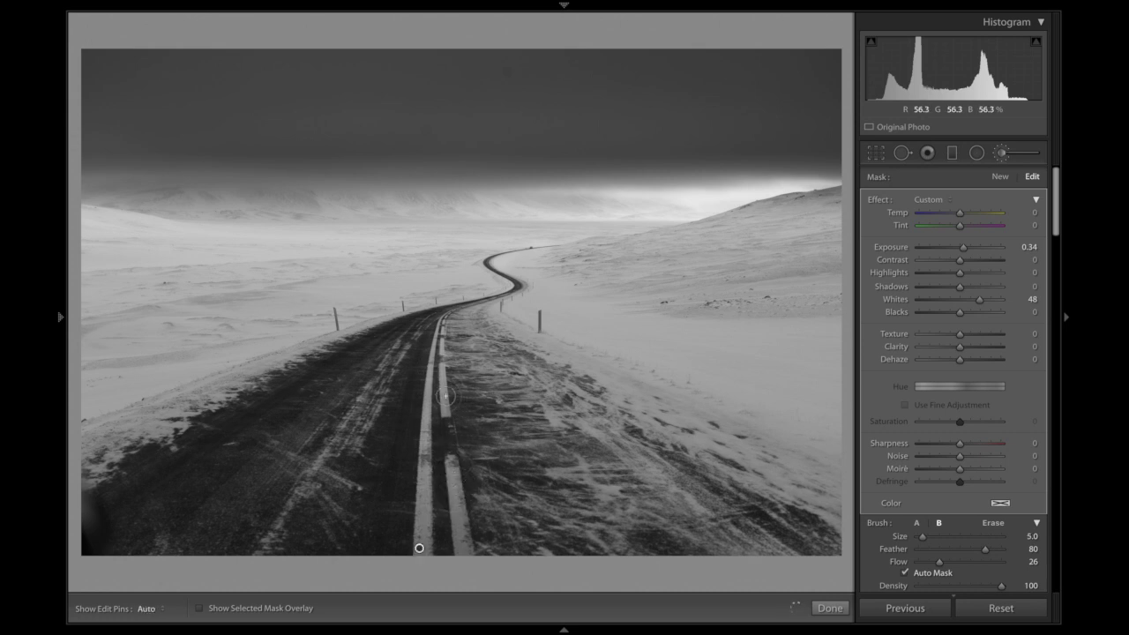
key("h")
key("h")
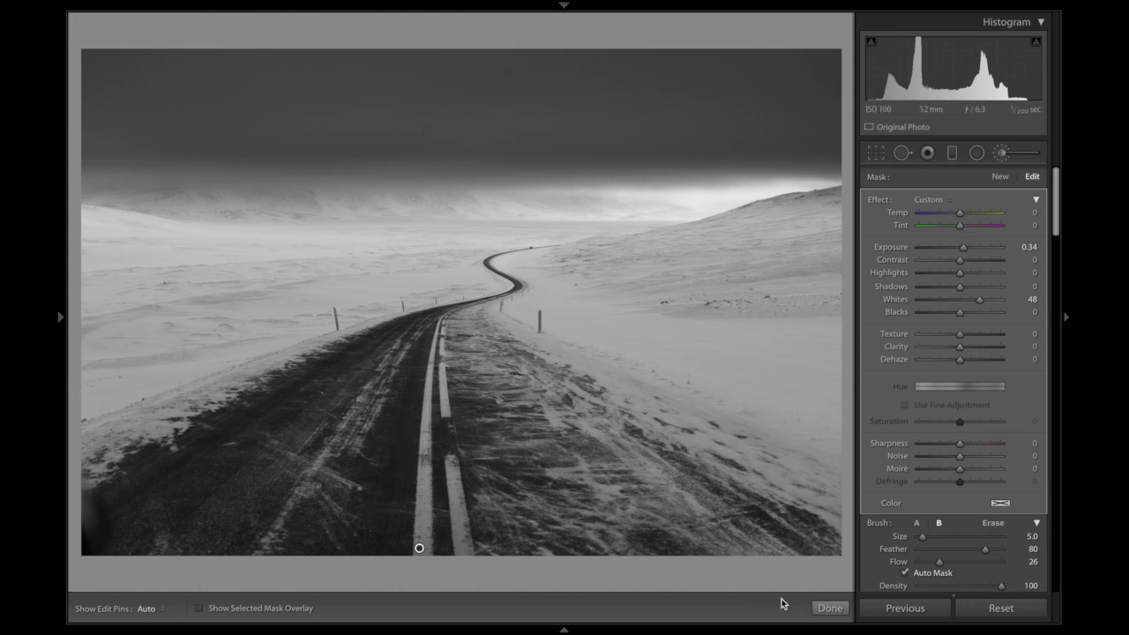
left_click(829, 609)
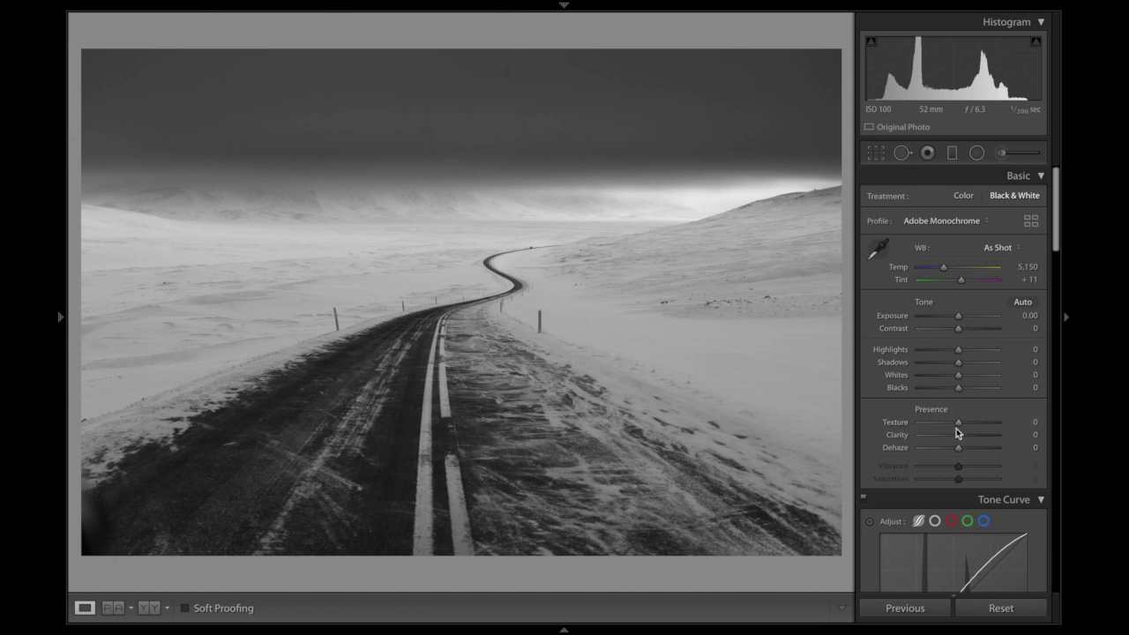
Increase the black-and-white photo's overall Clarity slightly.
left_click_drag(958, 435, 963, 436)
scroll(869, 455, "down", 10)
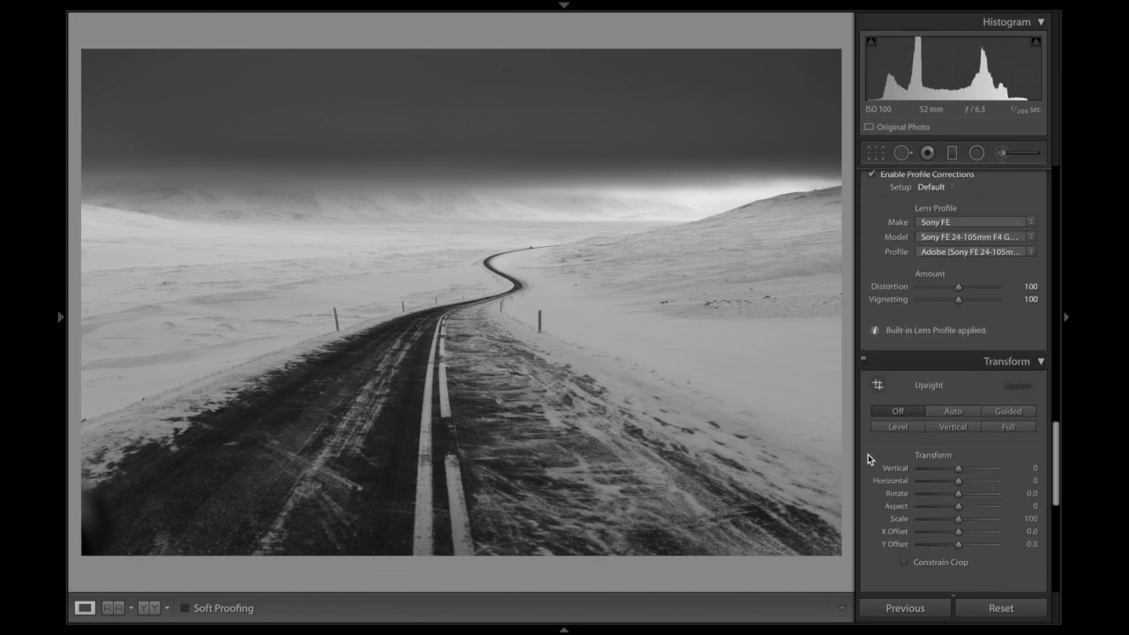
Paint a new brush mask over the snow beside the road's bend with Feather 49, Auto Mask off and Exposure 0.13.
left_click(1002, 153)
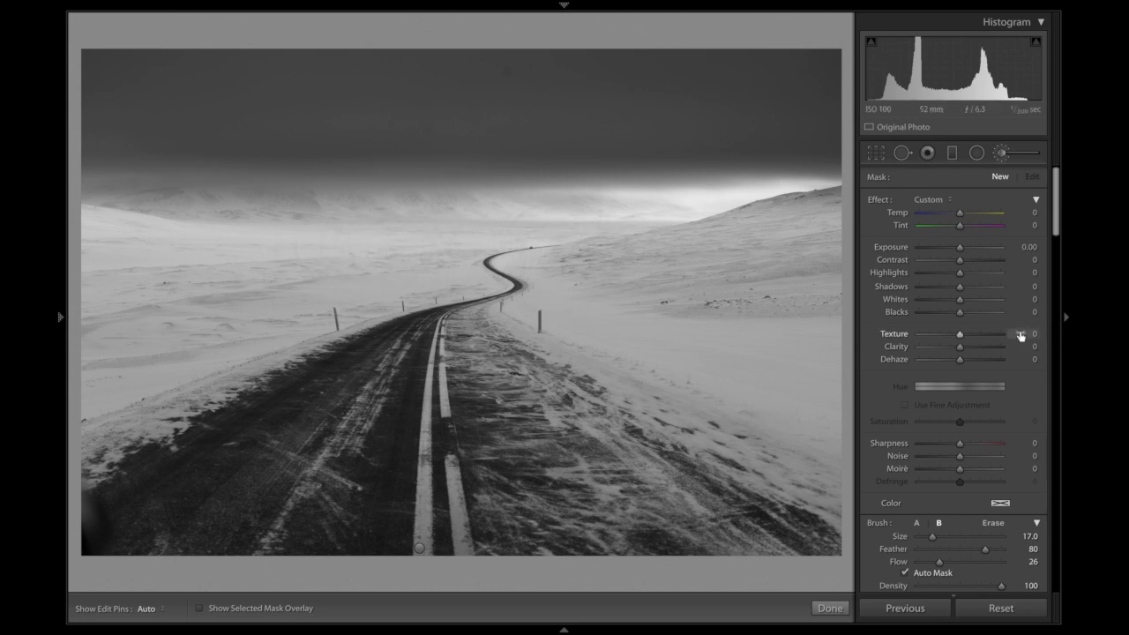
left_click(959, 548)
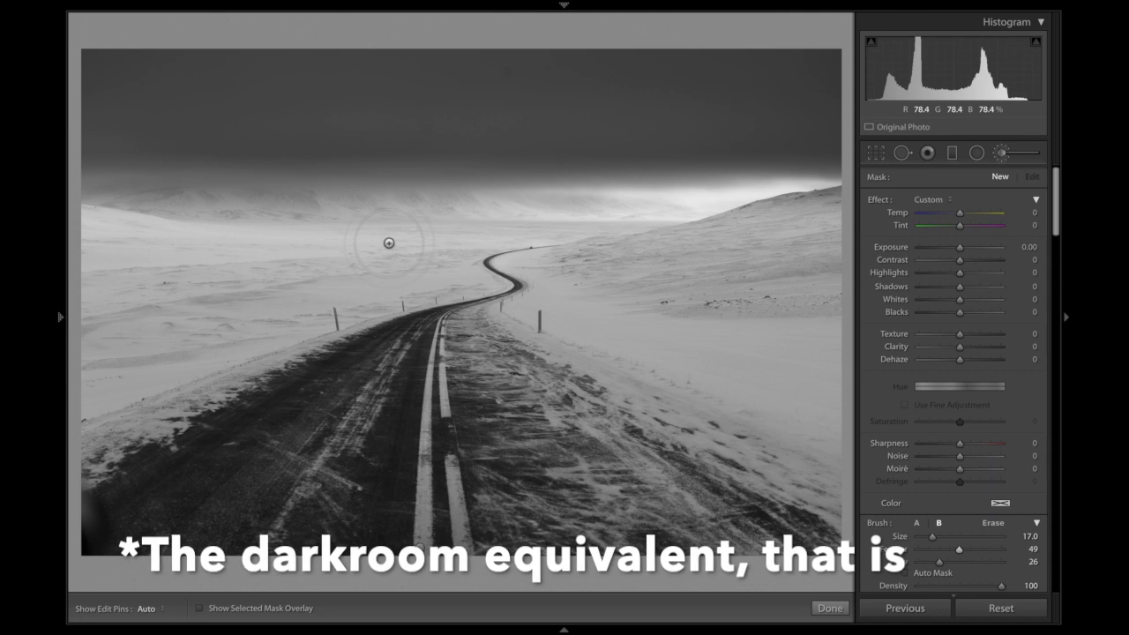
key("h")
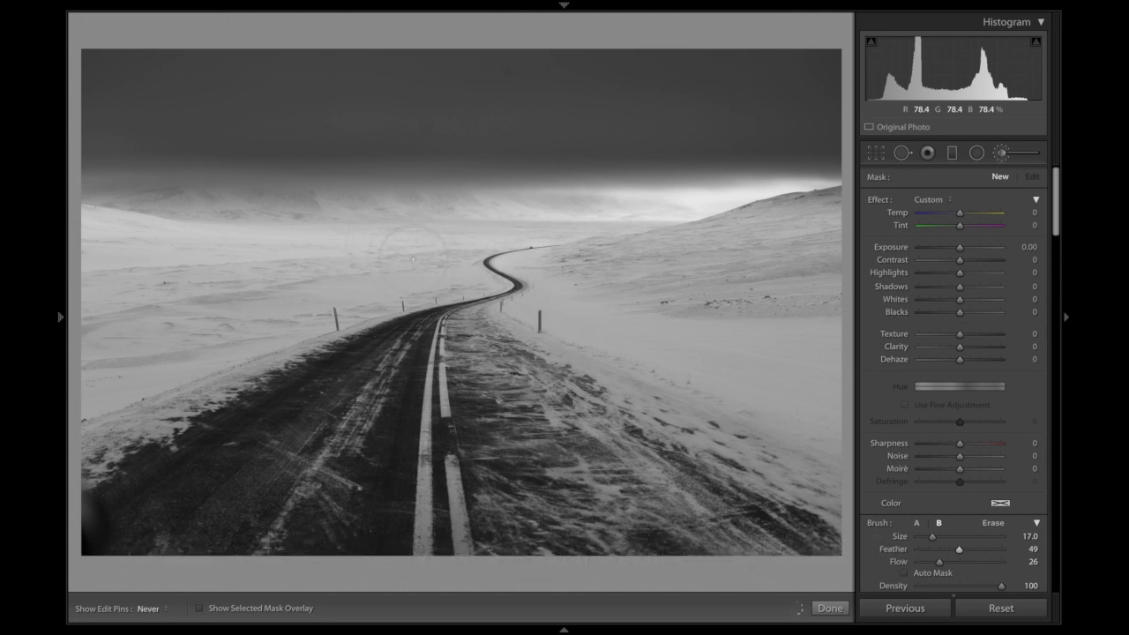
left_click(468, 278)
left_click(968, 247)
left_click_drag(969, 248, 964, 249)
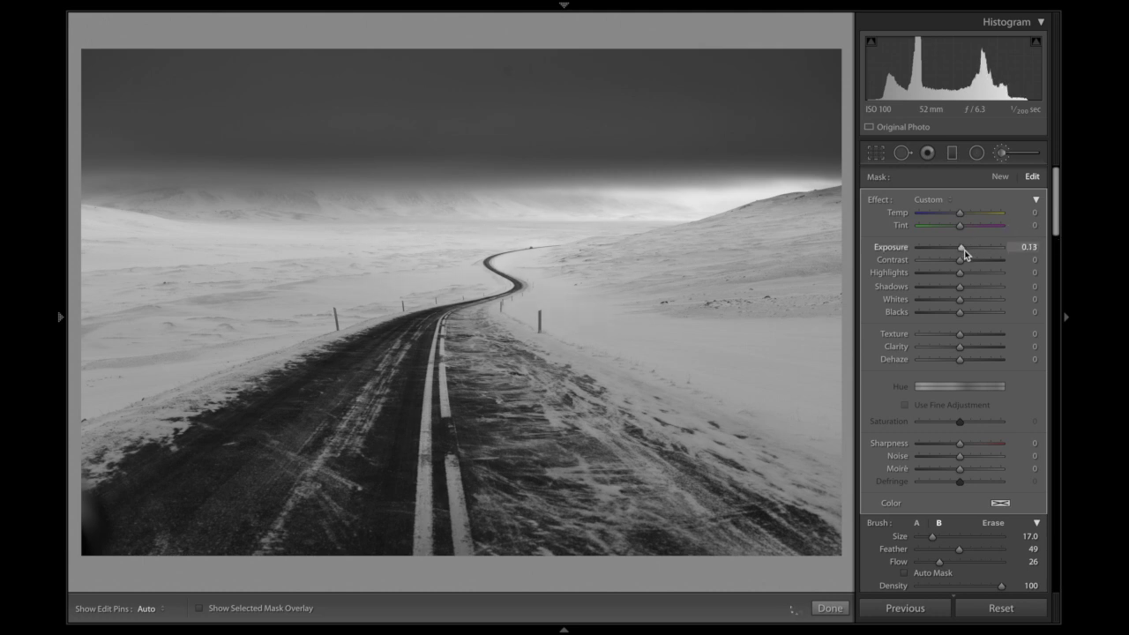
Extend the snow-brightening mask around the road's far end with brush size 14.
scroll(389, 243, "down", 3)
key("h")
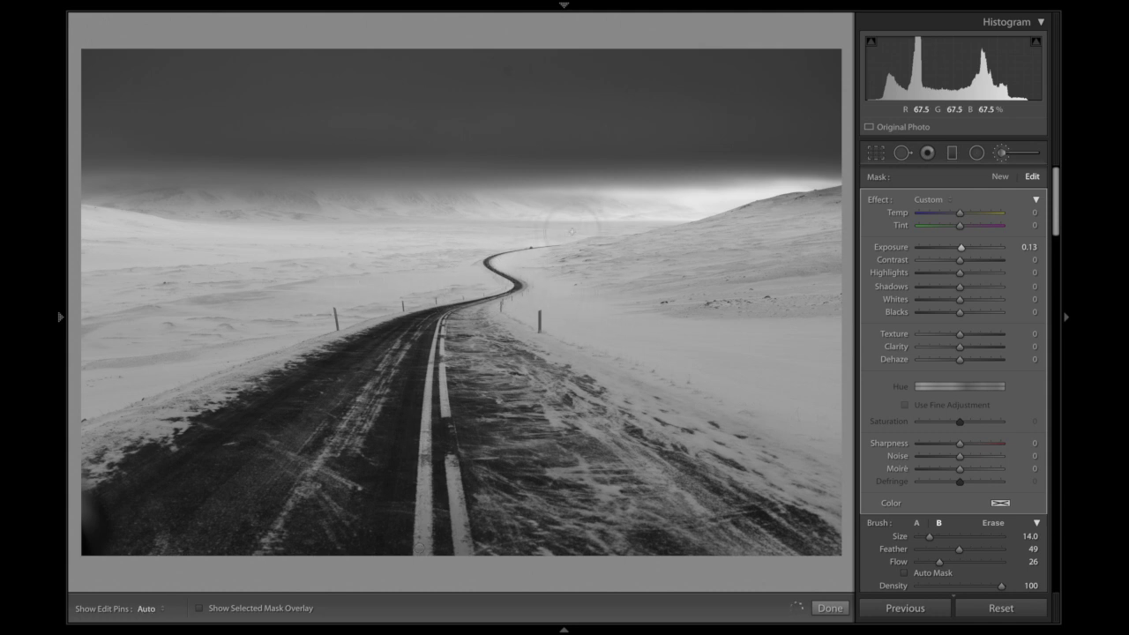
key("h")
key("h")
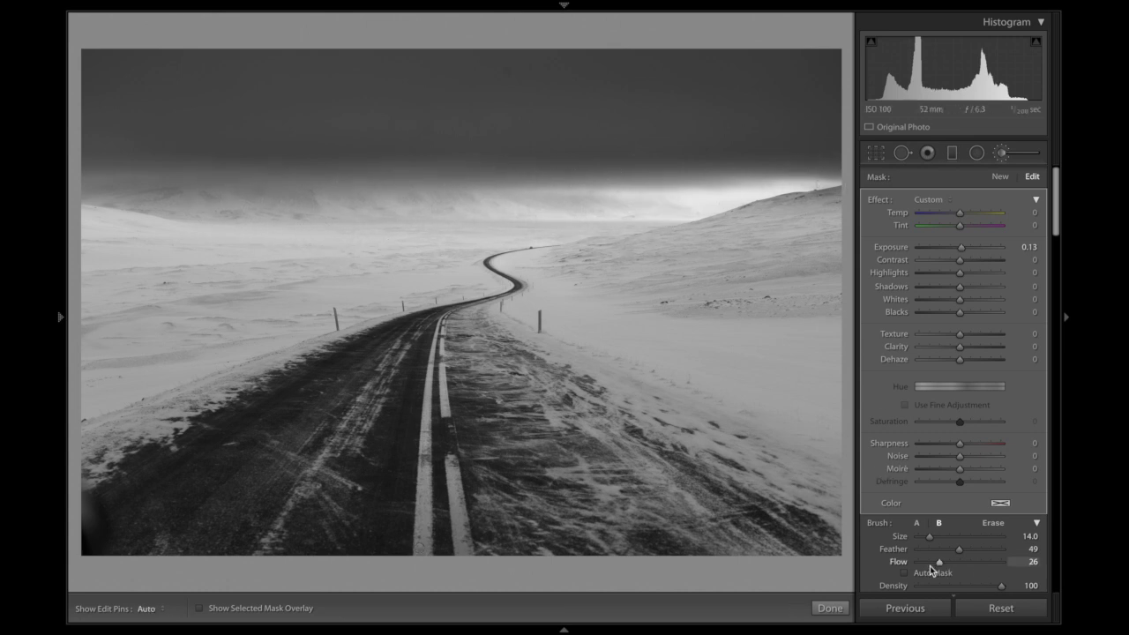
Paint another brush mask over the bright strip of horizon by the hill with size 11, Feather 100 and Flow 59.
left_click_drag(958, 548, 988, 550)
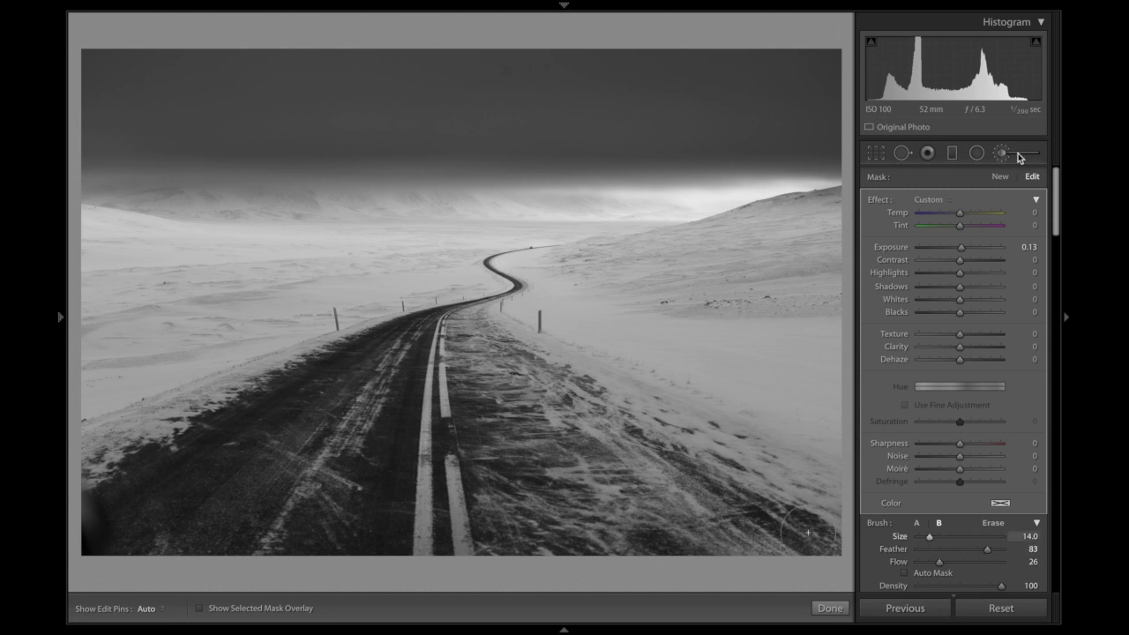
left_click(1000, 177)
key("5")
key("9")
left_click(989, 523)
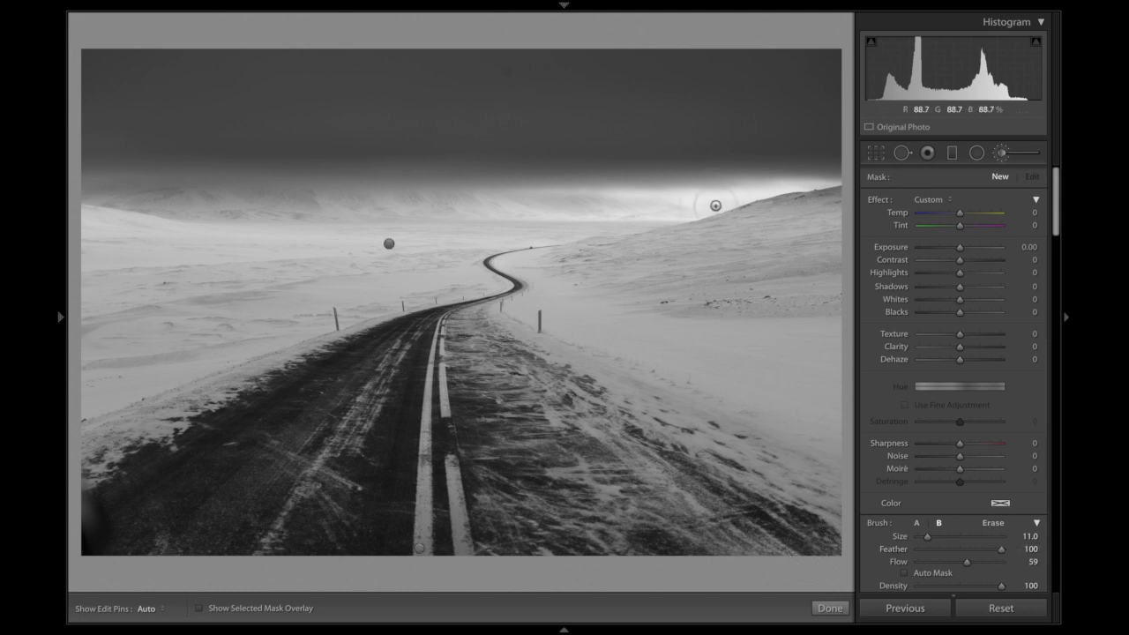
key("h")
key("h")
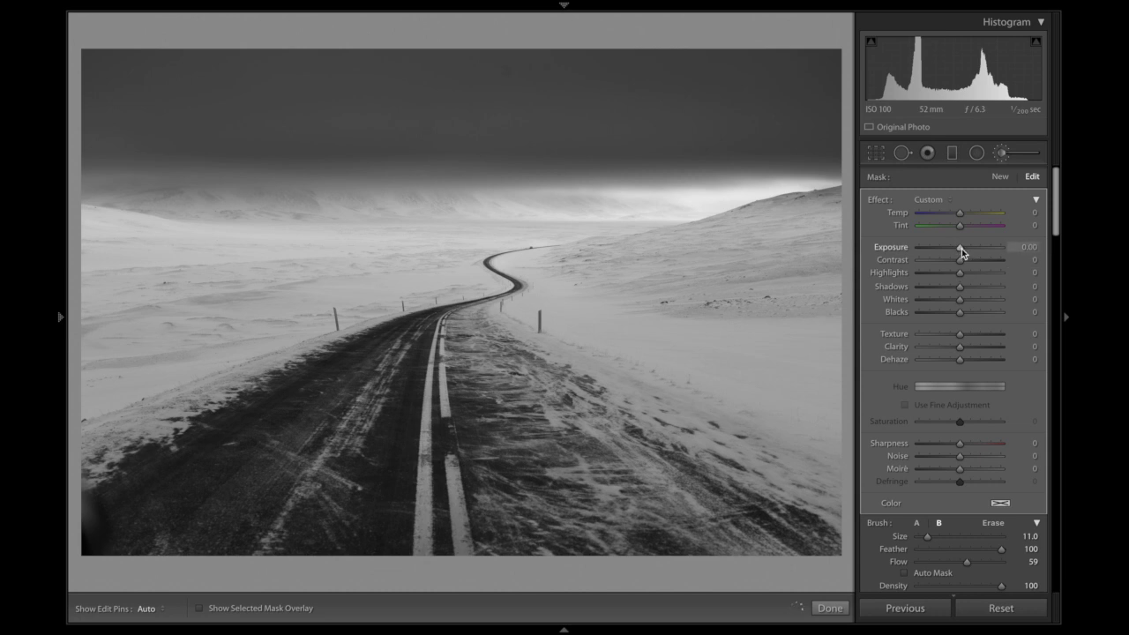
Set the horizon brush mask's Exposure to 0.26, lower its Clarity slightly and finish editing it.
left_click_drag(967, 251, 963, 248)
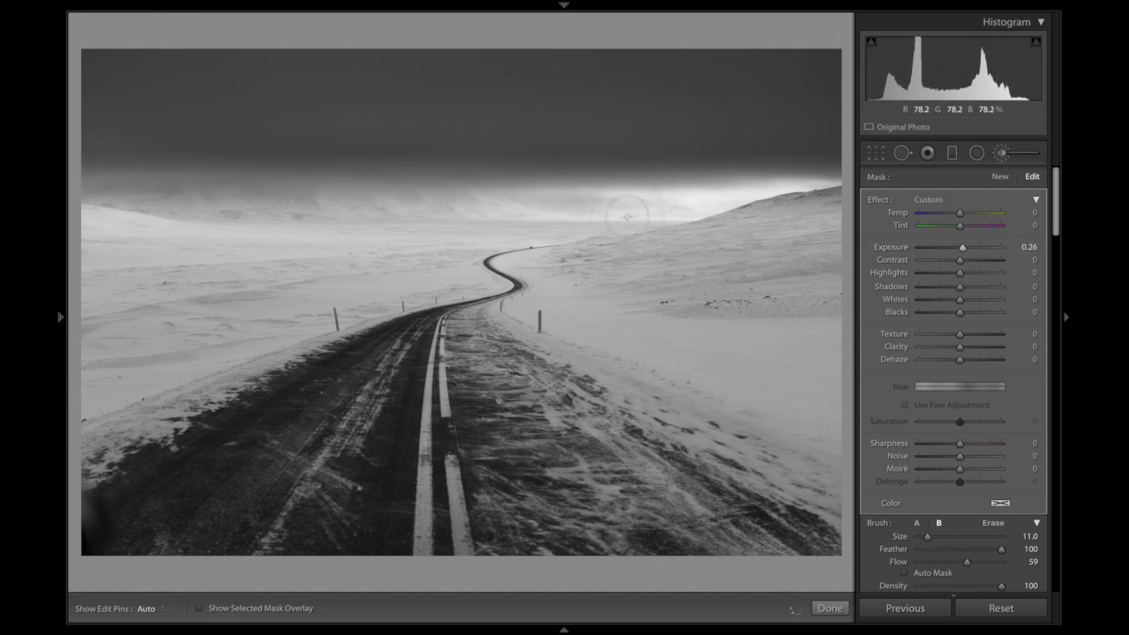
key("h")
key("h")
left_click_drag(958, 347, 949, 350)
left_click(831, 609)
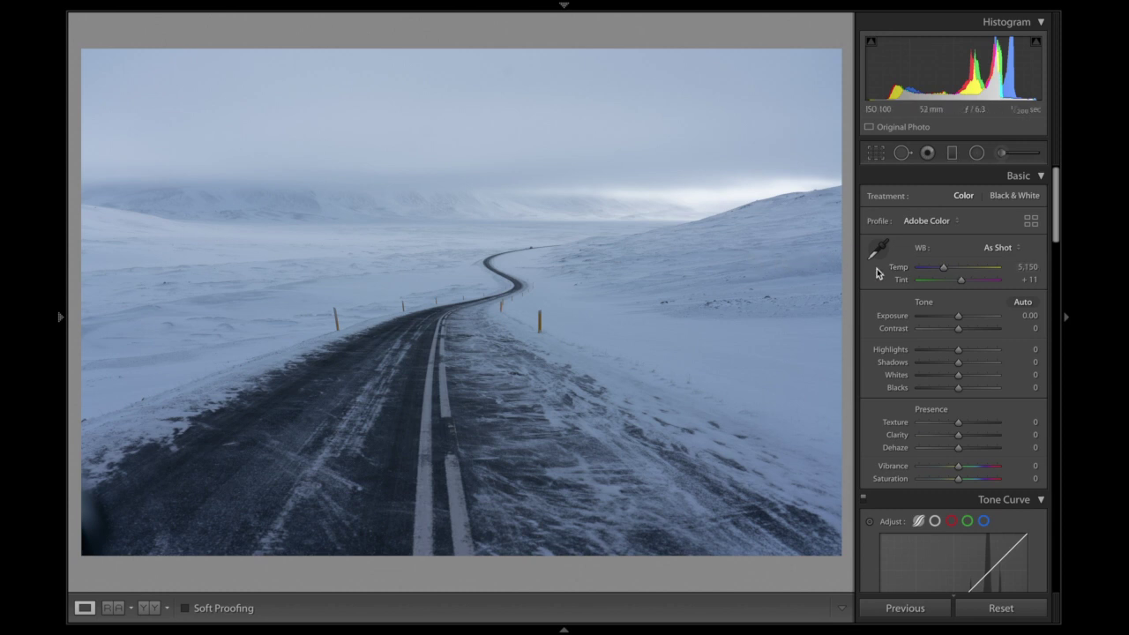
Add a wide radial filter along the unedited colour photo's horizon with Temp 33, Exposure 0.07, Clarity -21 and Dehaze -5.
left_click(976, 154)
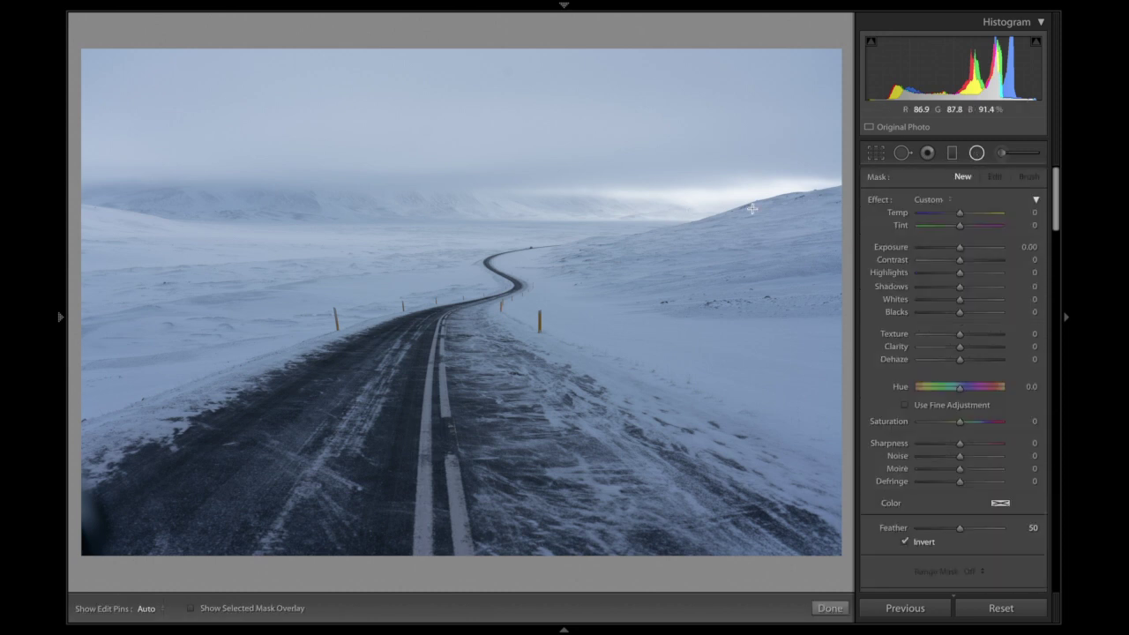
mouse_move(494, 213)
left_mouse_down()
mouse_move(829, 252)
mouse_move(864, 260)
mouse_move(864, 275)
mouse_move(860, 263)
left_mouse_up()
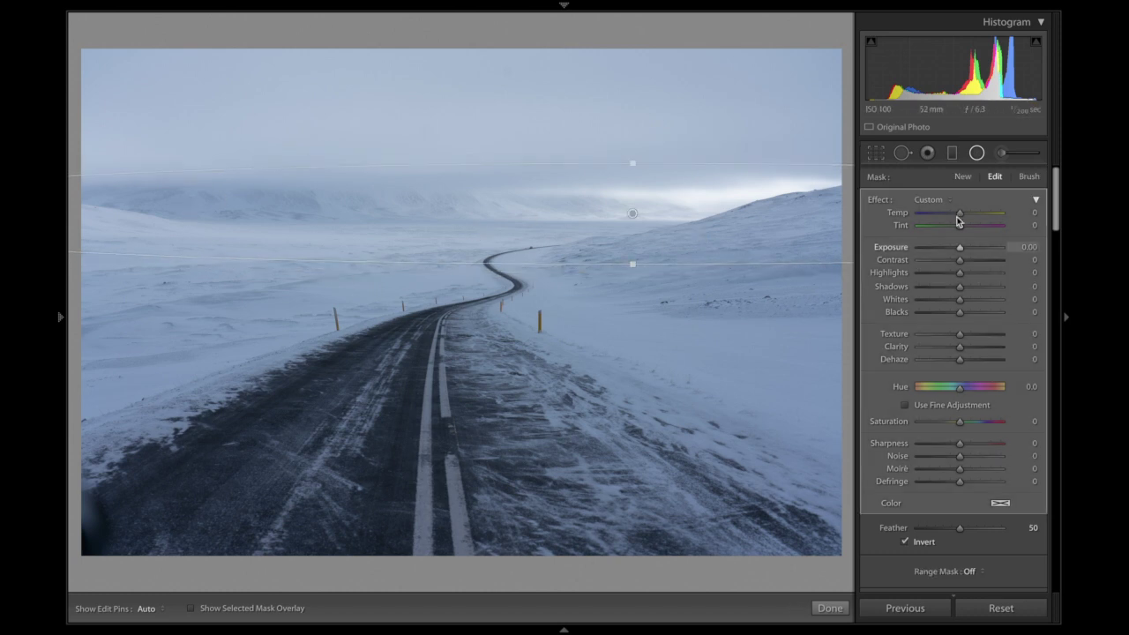
left_click_drag(961, 213, 957, 254)
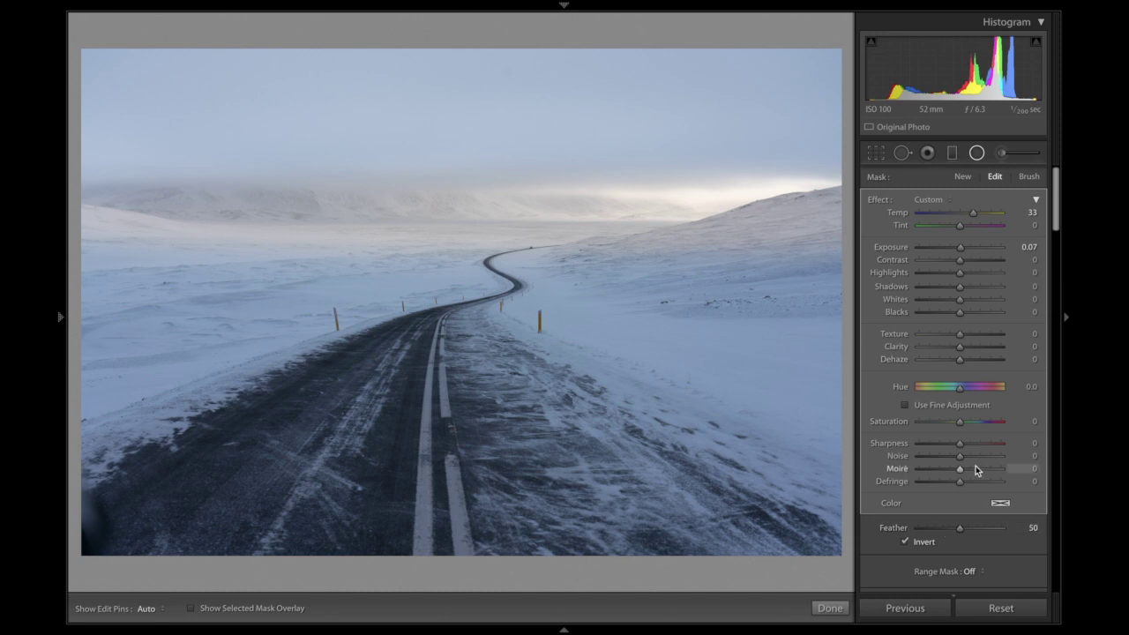
left_click_drag(960, 347, 955, 363)
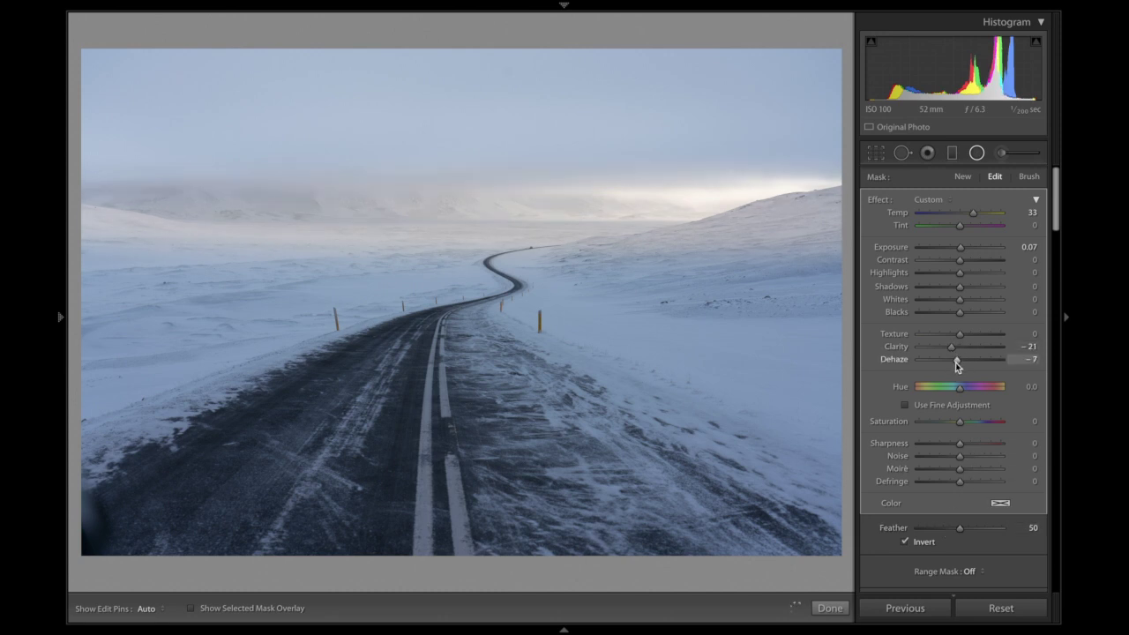
Add a smaller radial filter over the bright glow above the hillside with Temp 25 and Exposure 0.40.
left_click(961, 175)
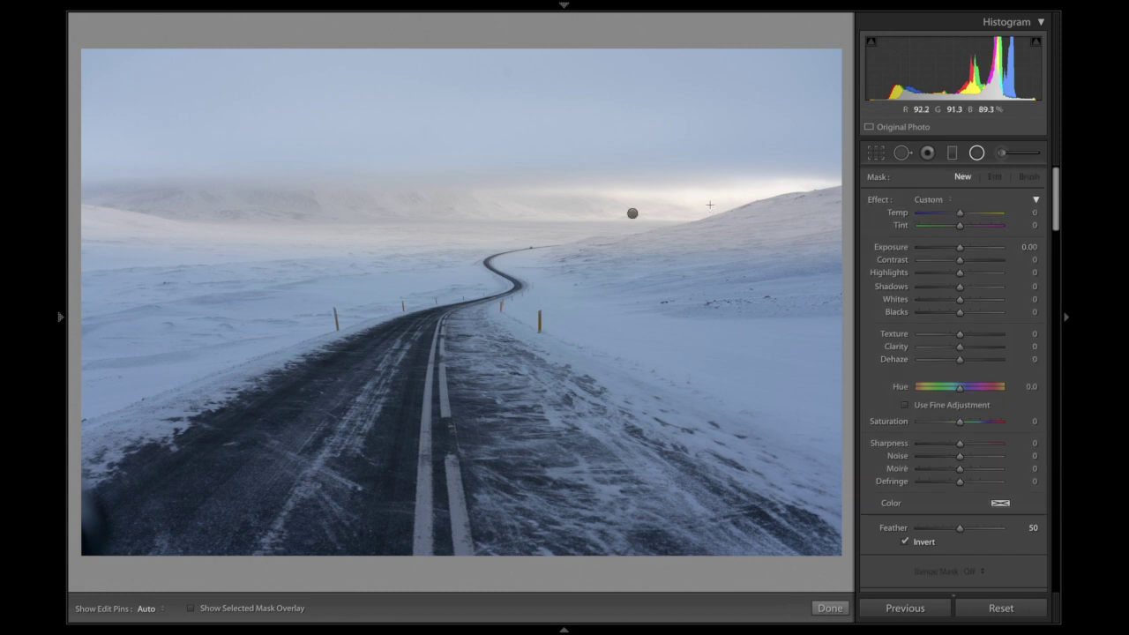
left_click_drag(708, 204, 775, 235)
left_click_drag(784, 236, 789, 236)
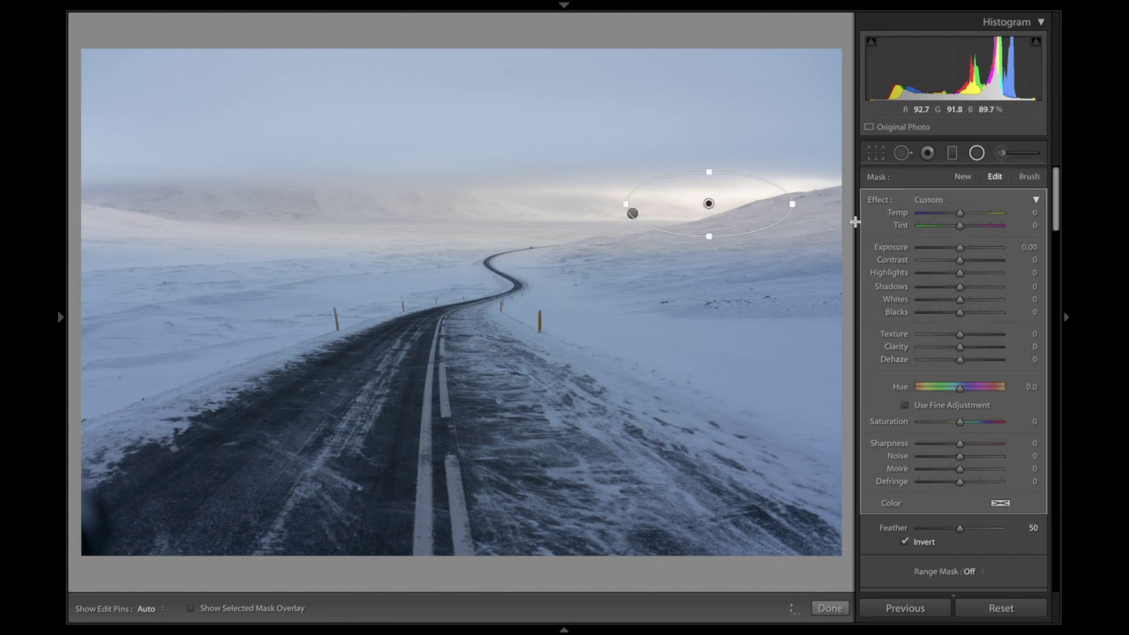
left_click_drag(962, 215, 970, 214)
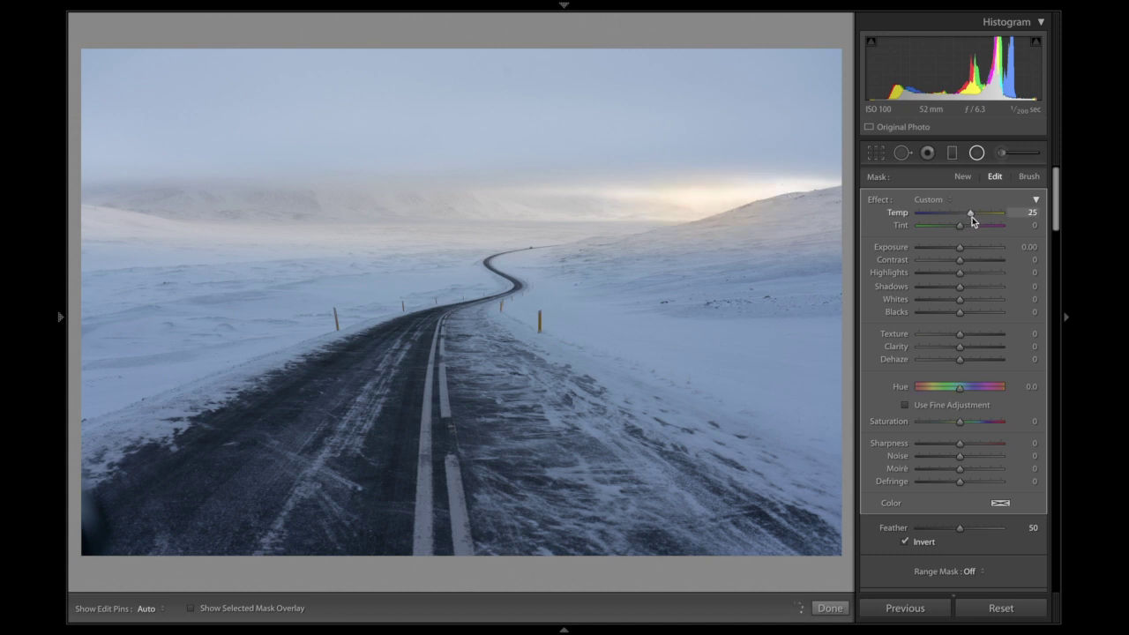
left_click_drag(960, 247, 963, 252)
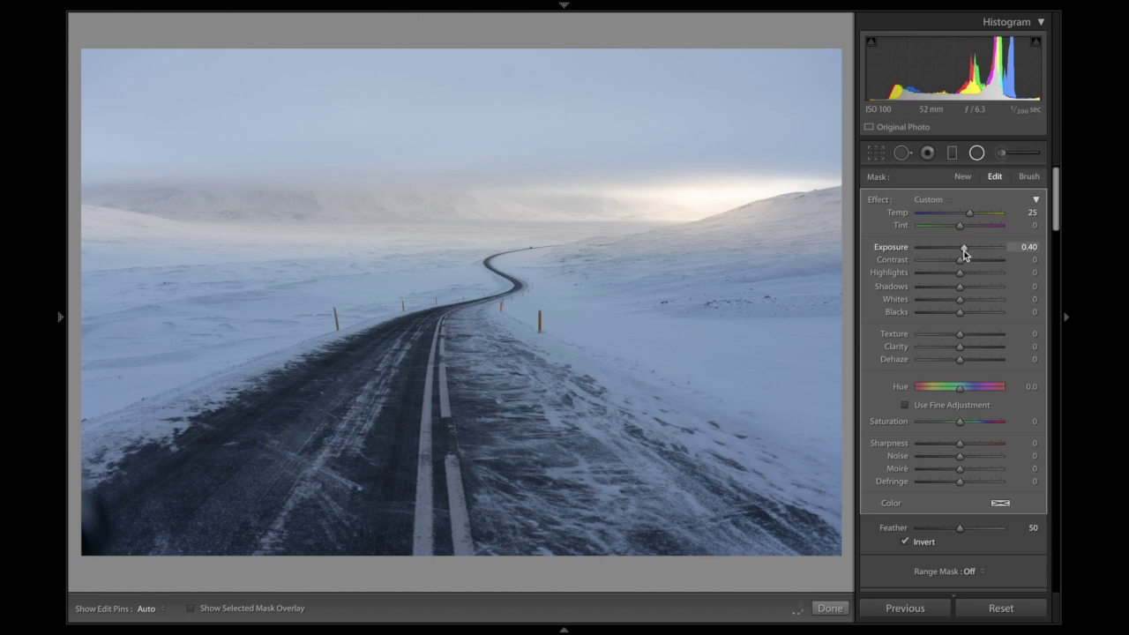
Erase the glow filter's effect from the hillside with the Auto Mask erase brush at size 9.
left_click(1028, 176)
key("alt")
key("h")
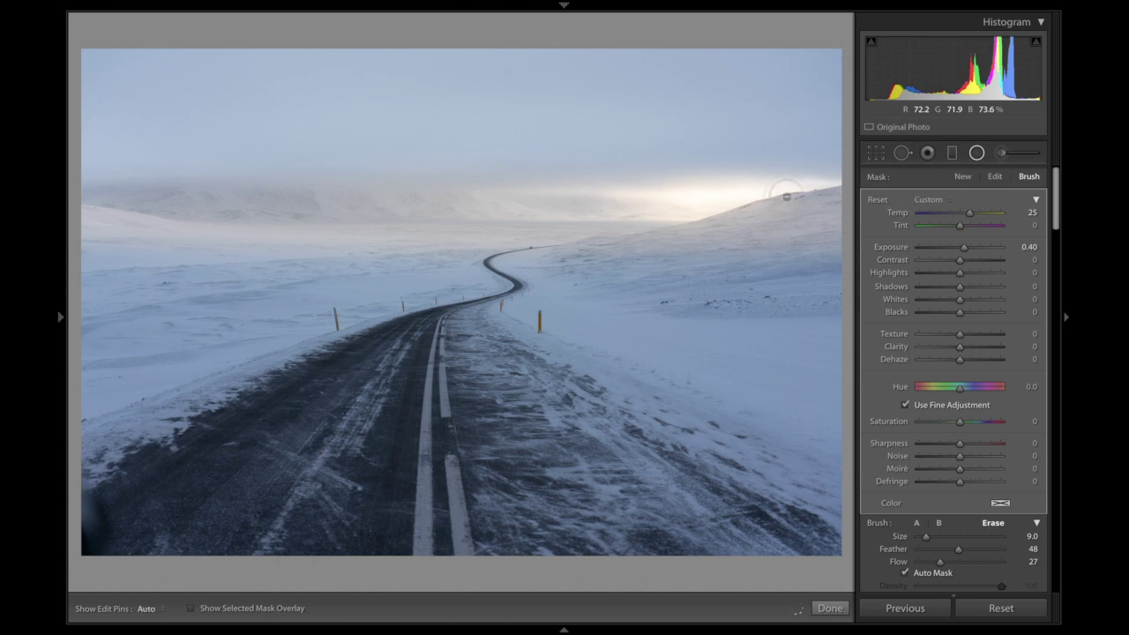
key("h")
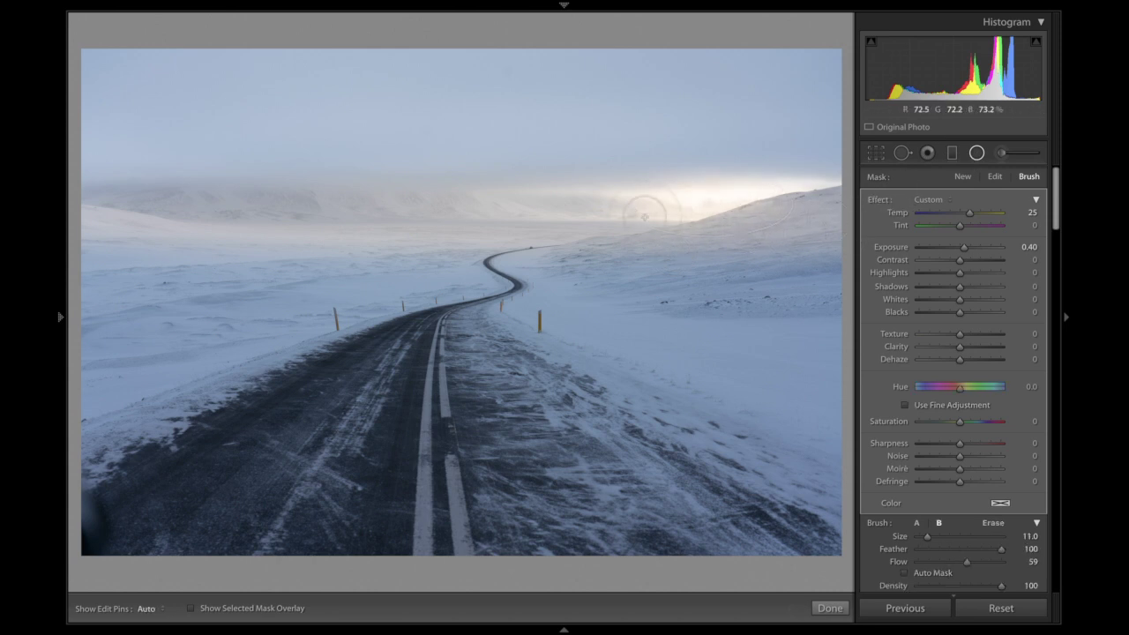
Select the wide horizon filter and erase its warm effect from the hillside and snow with erase Flow 67.
left_click(631, 215)
key("alt")
key("h")
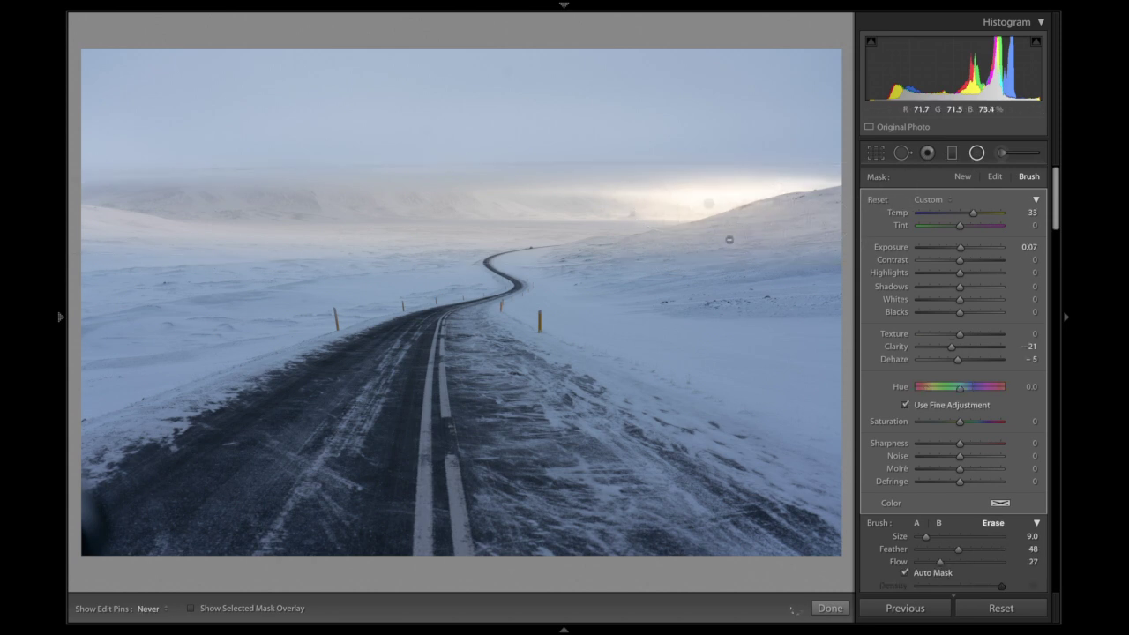
key("h")
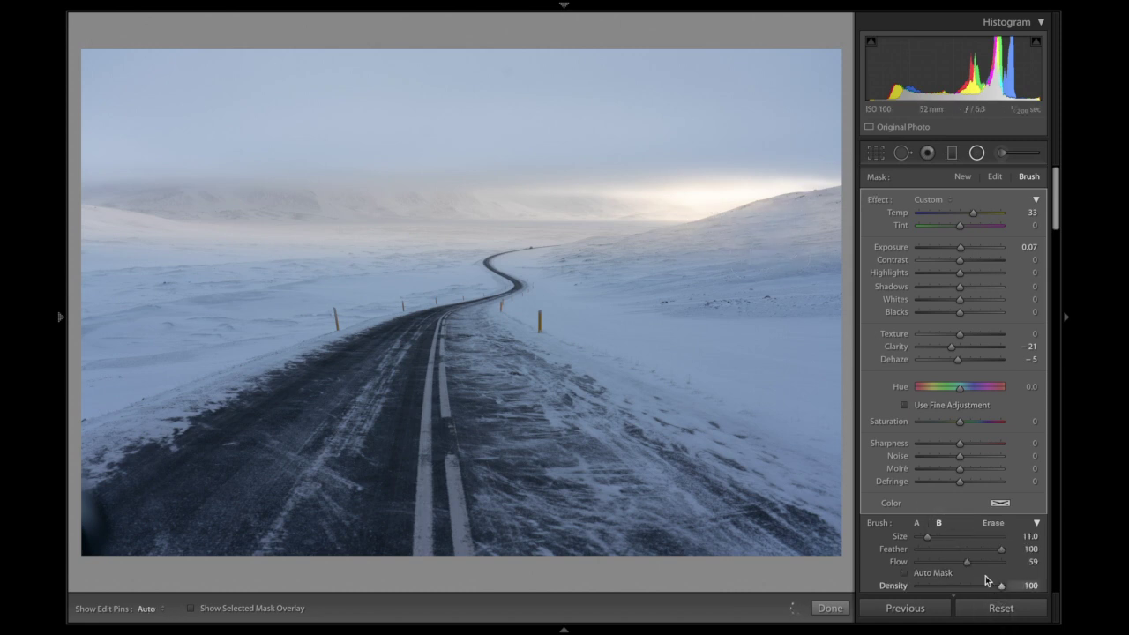
key("h")
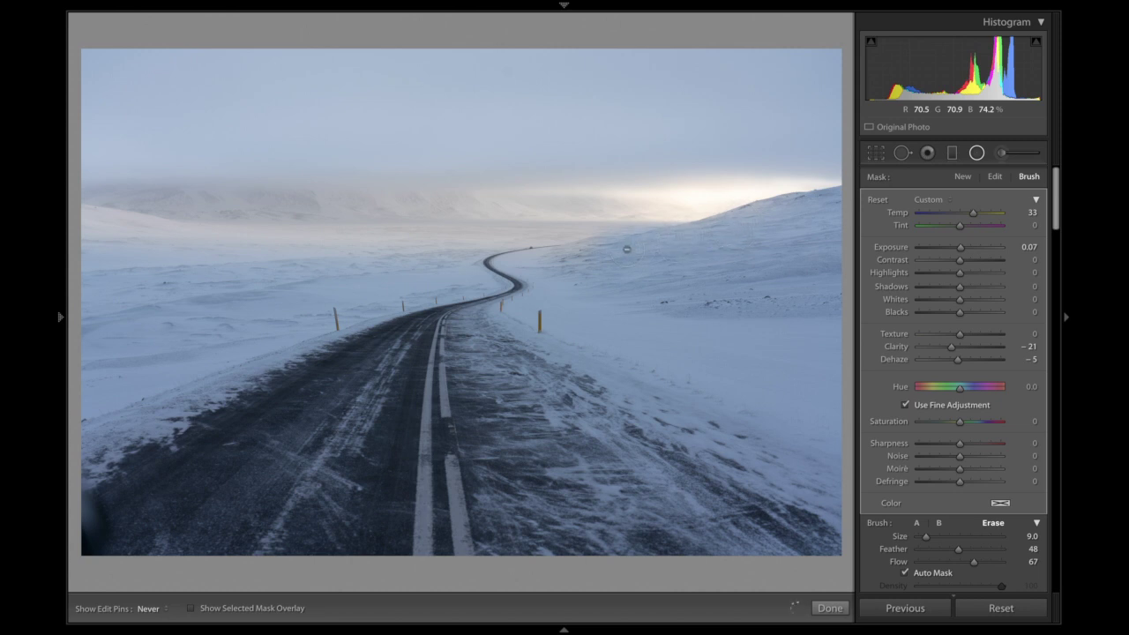
Add a third, very wide radial filter centred over the snowfield, affecting only the area outside it, with Exposure -1.82.
key("alt")
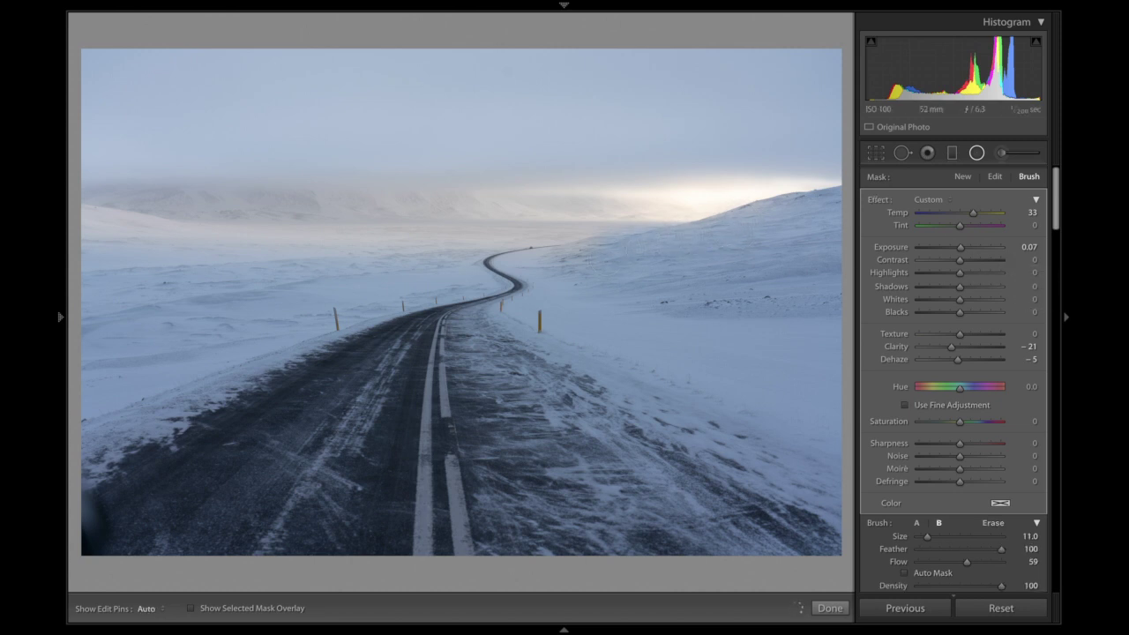
left_click(961, 177)
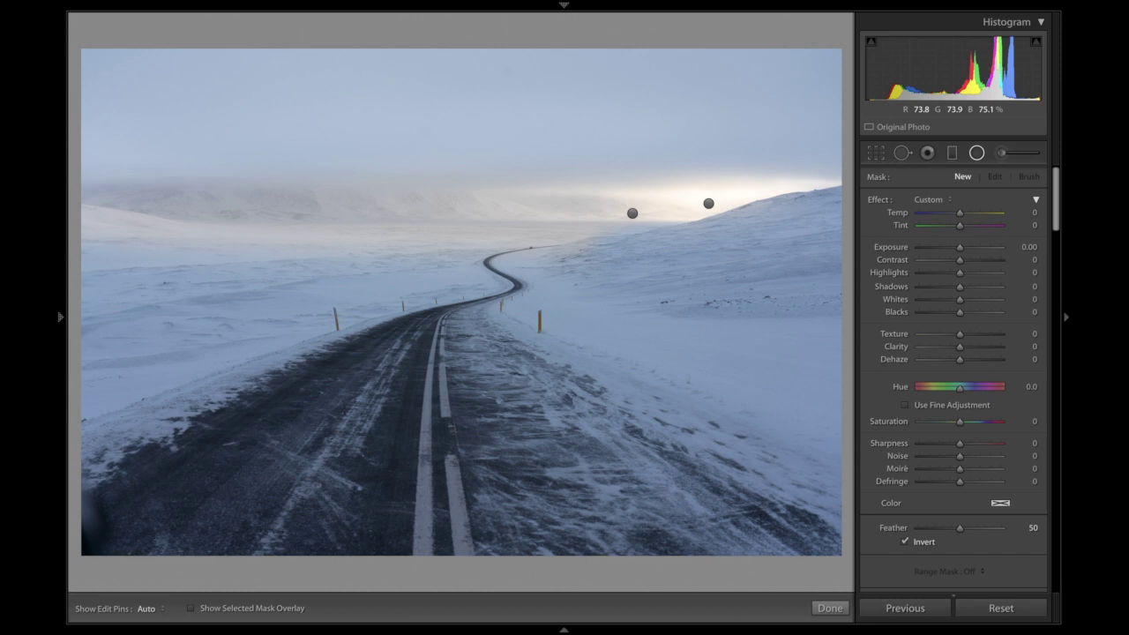
mouse_move(492, 221)
left_mouse_down()
mouse_move(584, 285)
mouse_move(551, 281)
left_mouse_up()
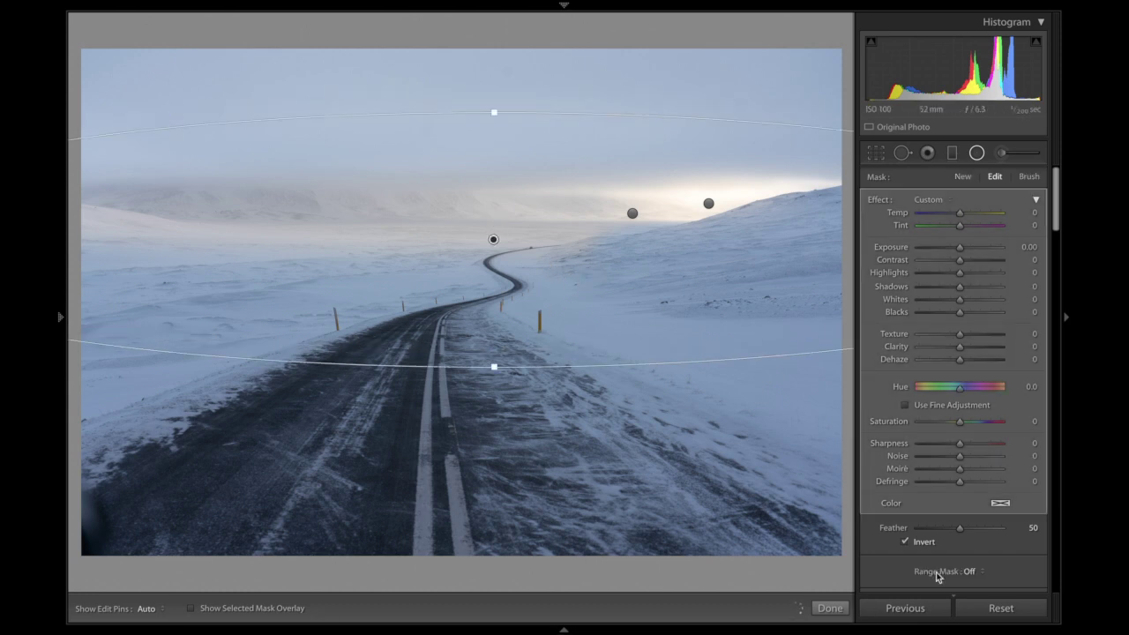
left_click(937, 548)
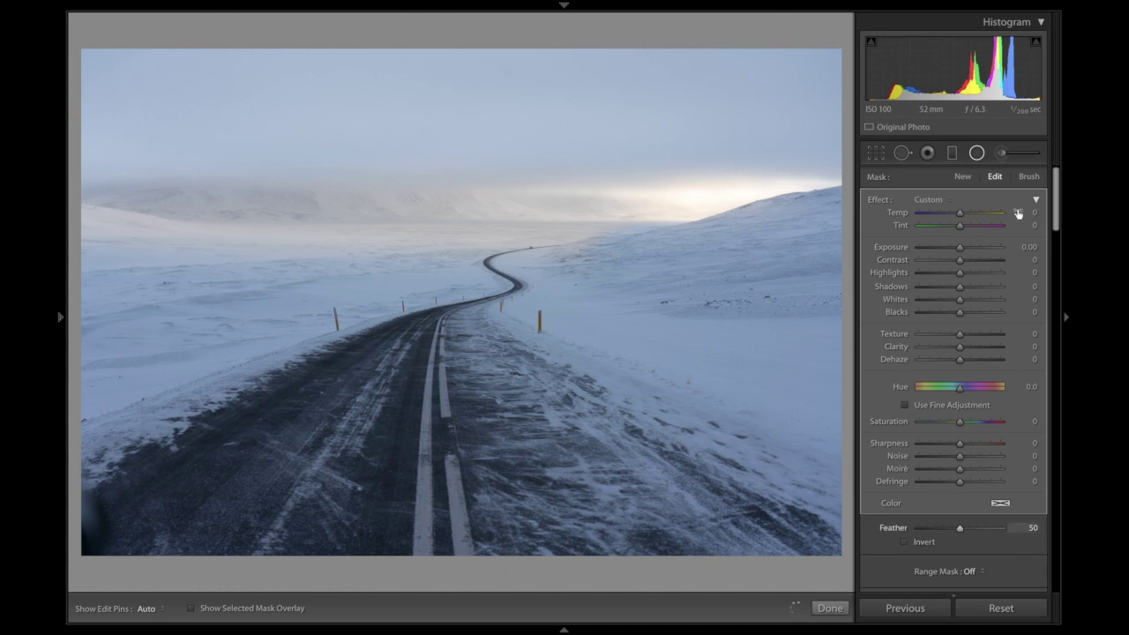
left_click_drag(960, 248, 948, 255)
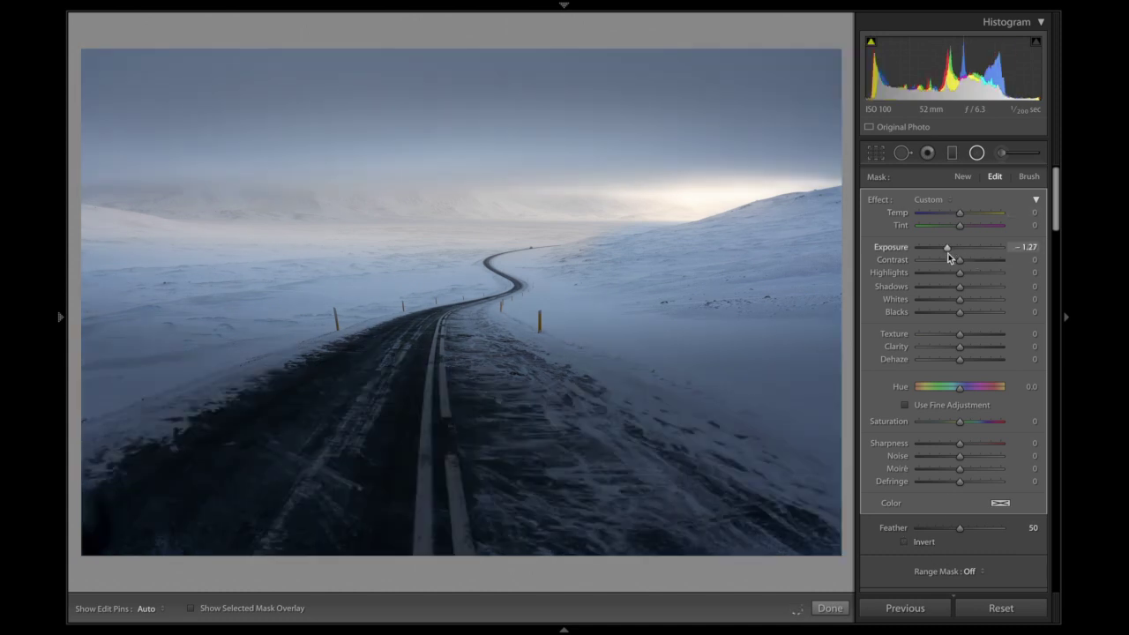
left_click_drag(948, 256, 941, 260)
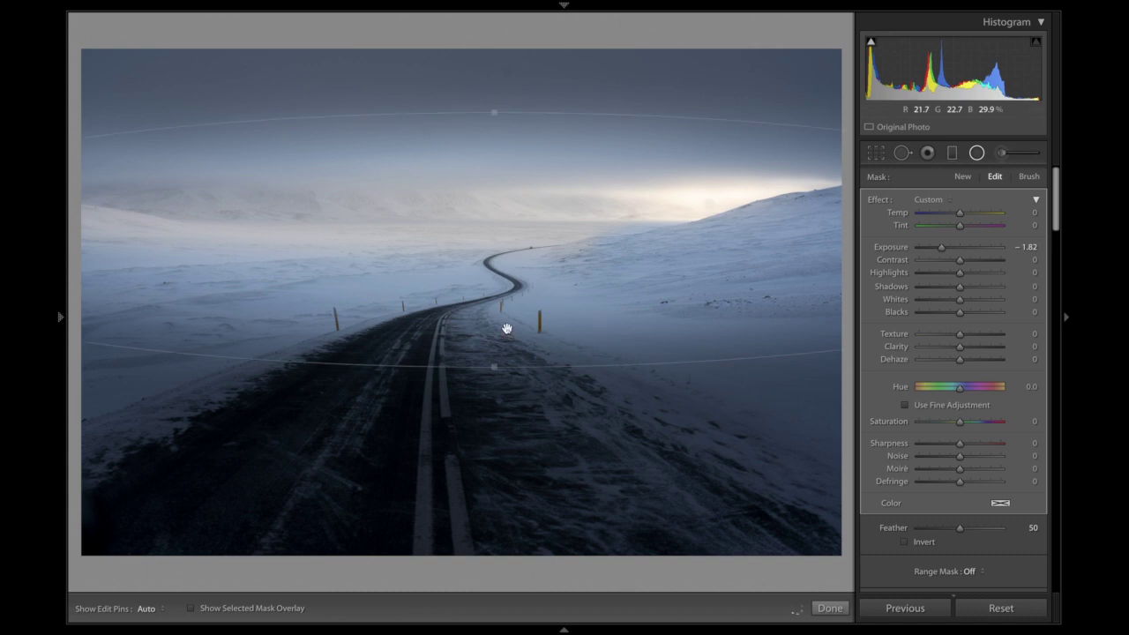
Shift the darkening radial filter down, stretch it taller over the road, and set its Feather to 62.
left_click_drag(509, 305, 508, 326)
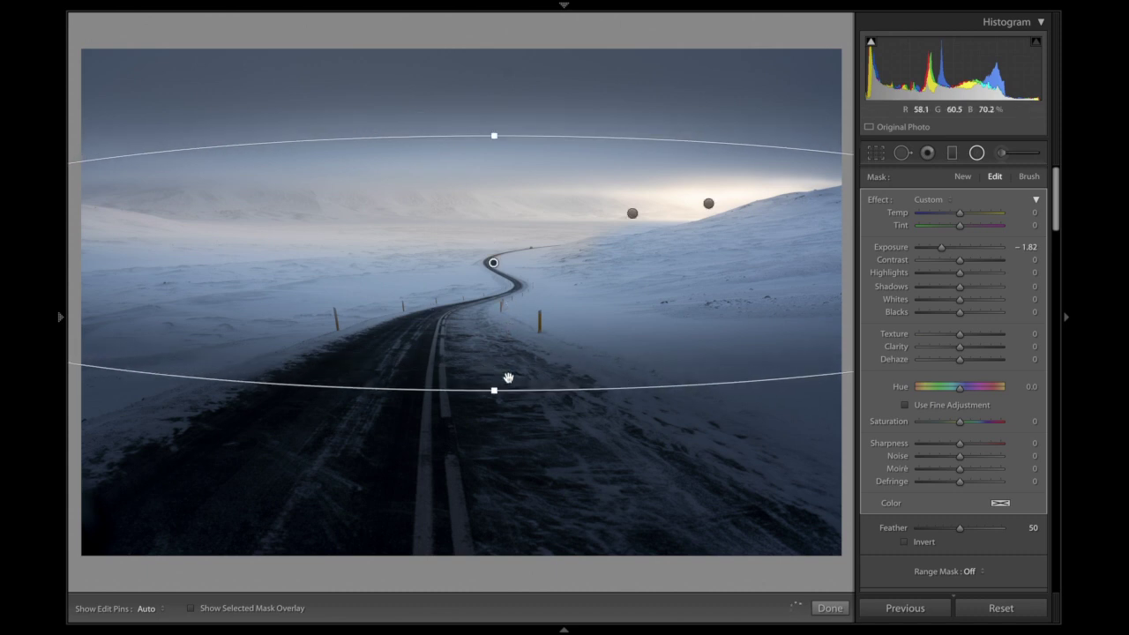
left_click_drag(496, 390, 498, 425)
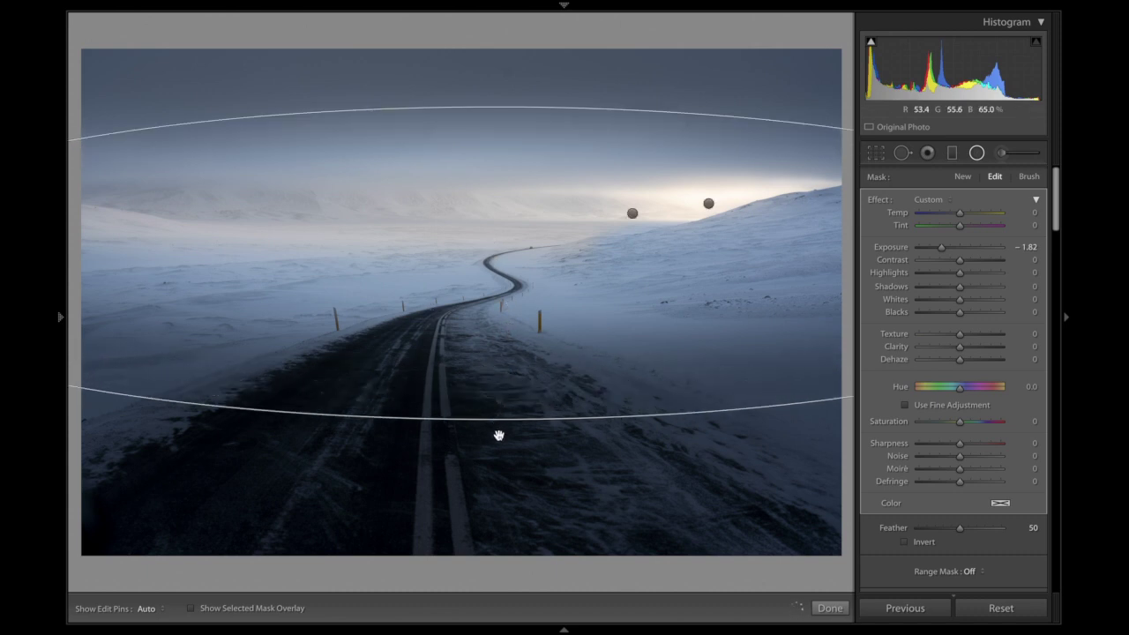
left_click_drag(959, 527, 978, 530)
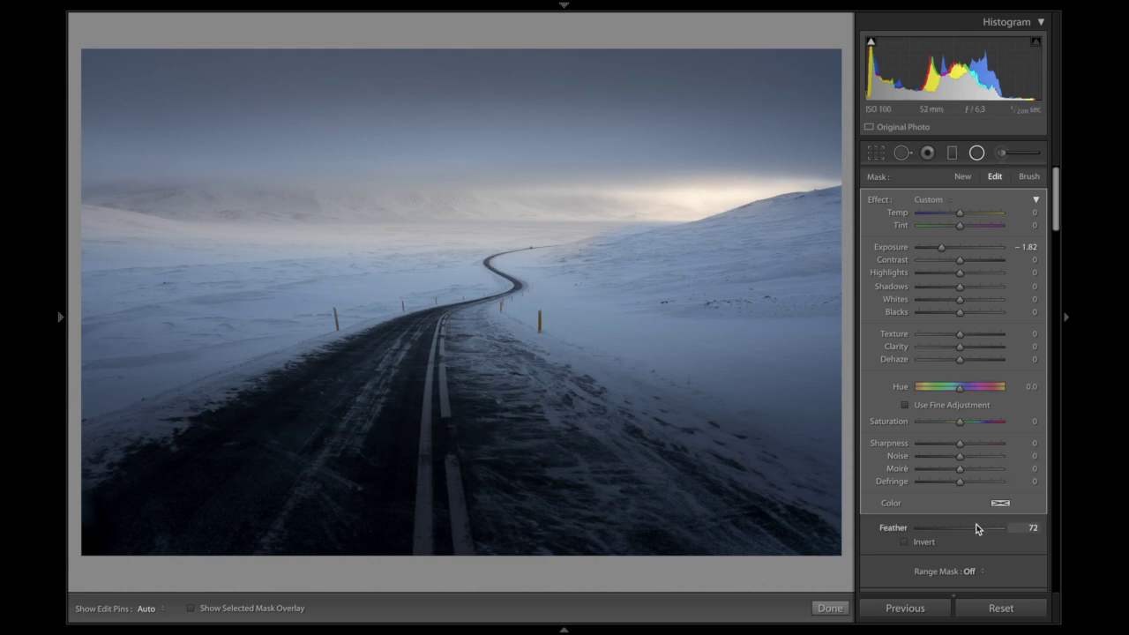
left_click_drag(974, 530, 967, 528)
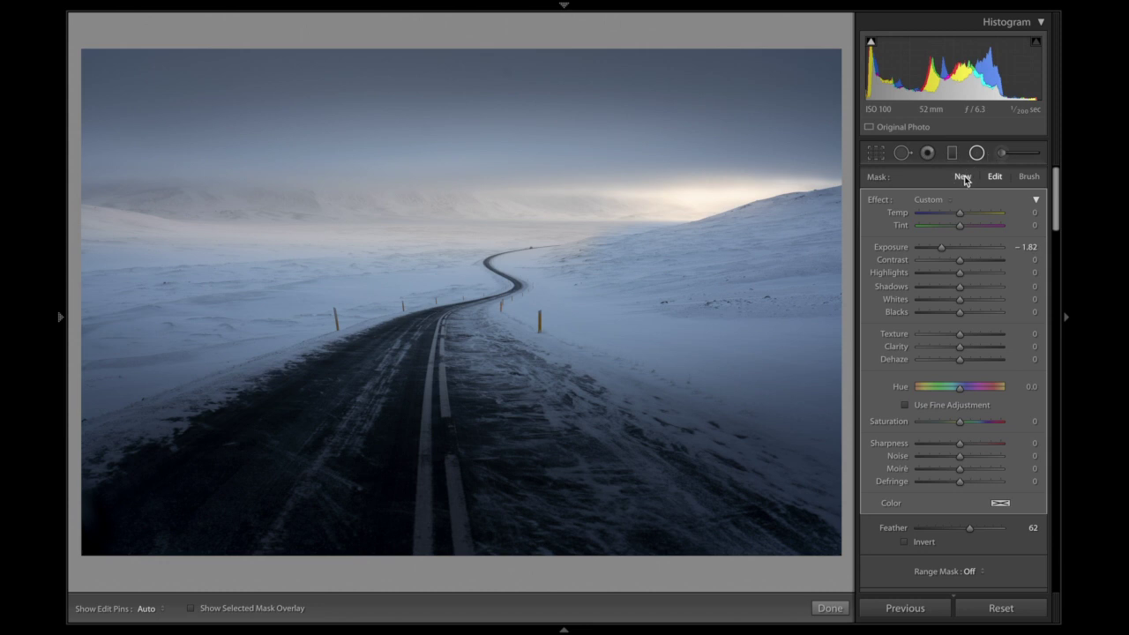
Raise the wide horizon filter's Exposure to about 0.27 and set the glow filter to Temp 28 and Exposure 0.66.
left_click(708, 204)
left_click(631, 213)
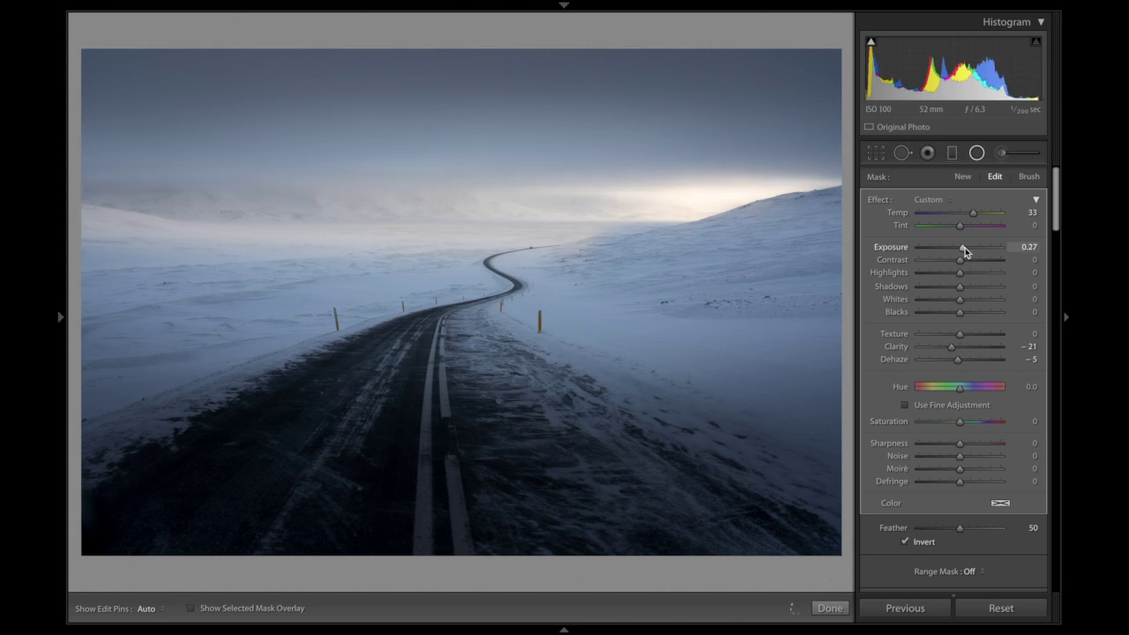
left_click_drag(882, 241, 876, 242)
left_click(706, 203)
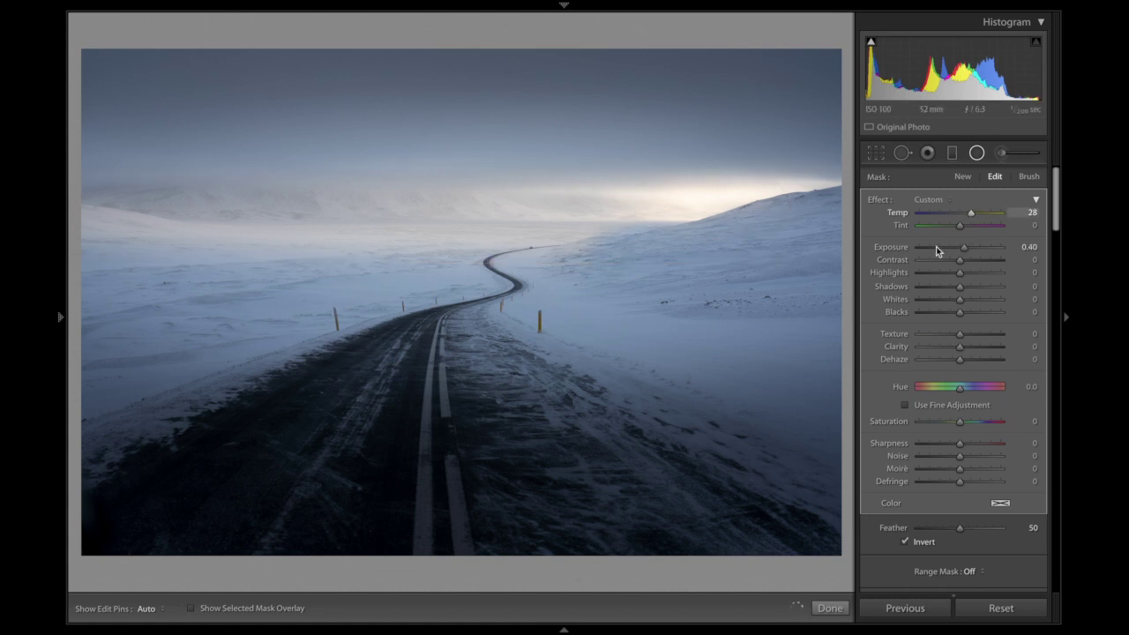
left_click_drag(963, 249, 966, 251)
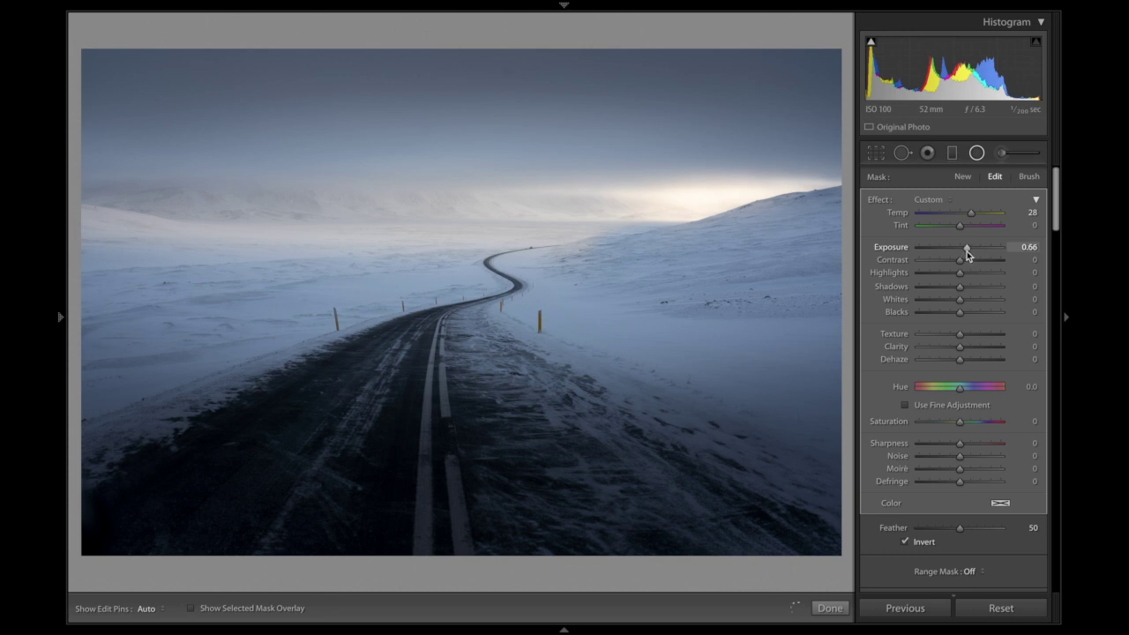
Darken the sky with a graduated filter ending near the horizon, set to Exposure -1.22.
mouse_move(569, 350)
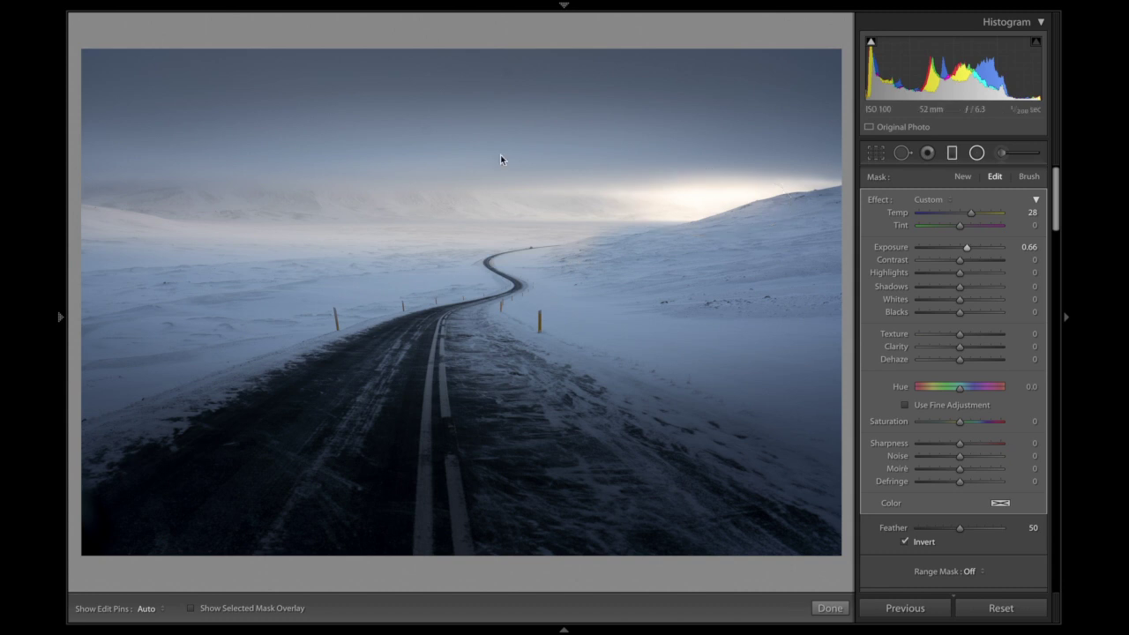
key("m")
left_click_drag(535, 152, 544, 215)
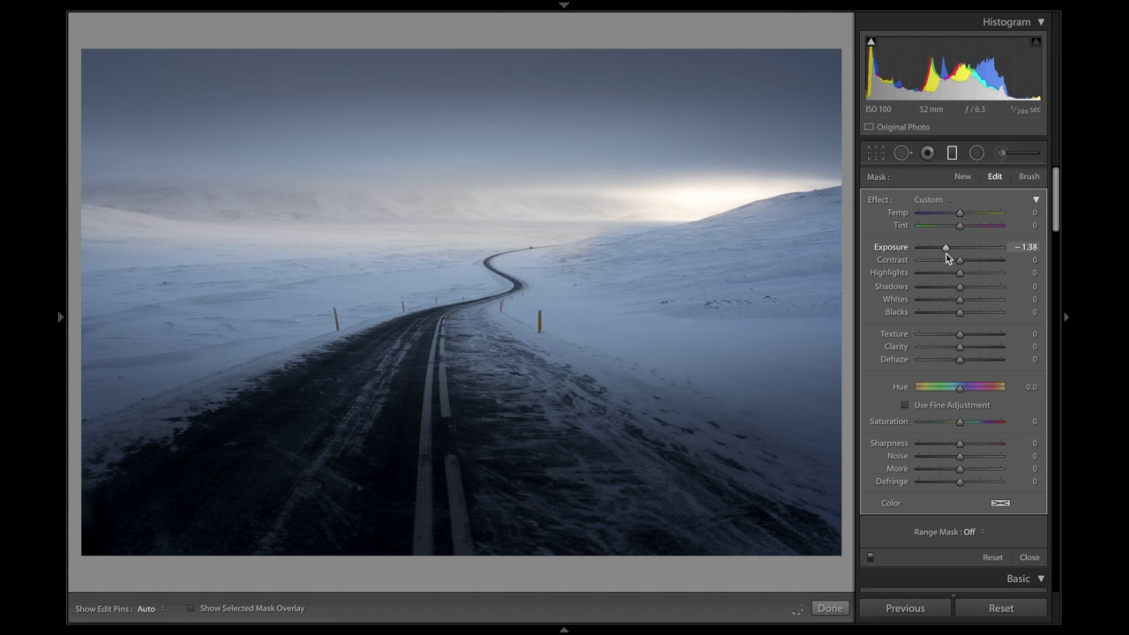
left_click_drag(946, 253, 947, 253)
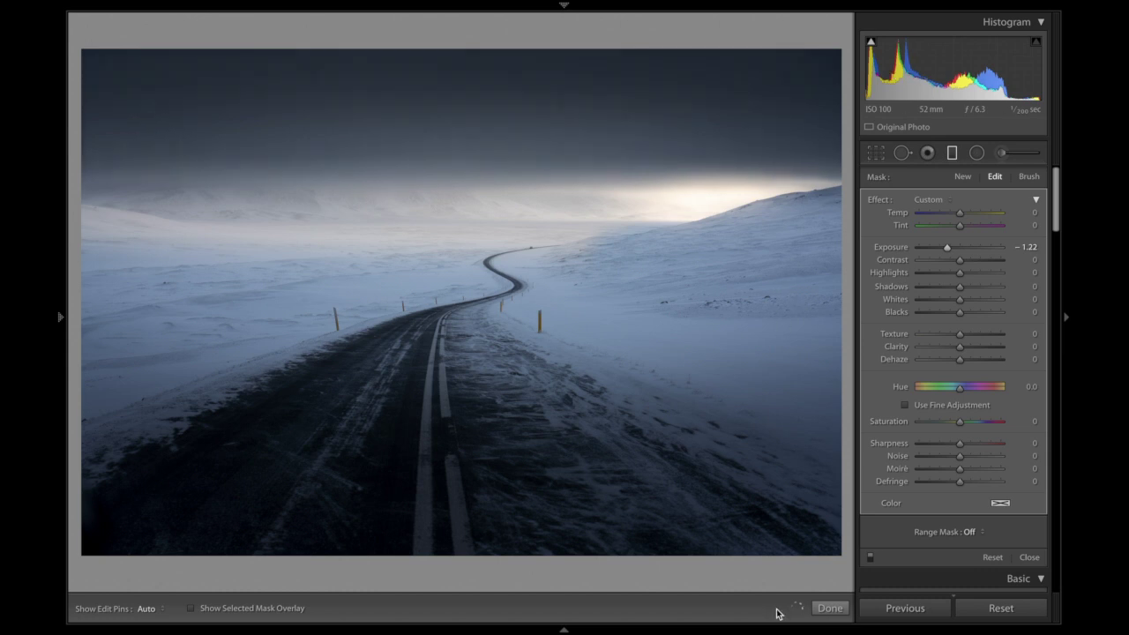
left_click(830, 607)
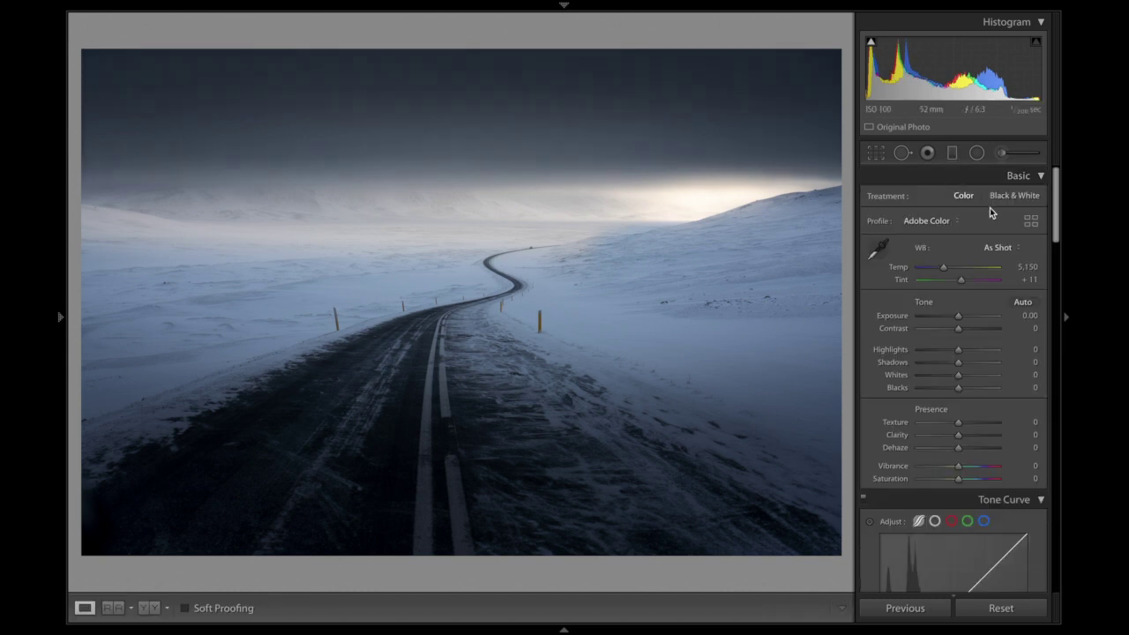
Brighten the upper tones on the tone curve with Lights +22 and Highlights +27.
scroll(960, 513, "down", 5)
left_click_drag(961, 511, 970, 515)
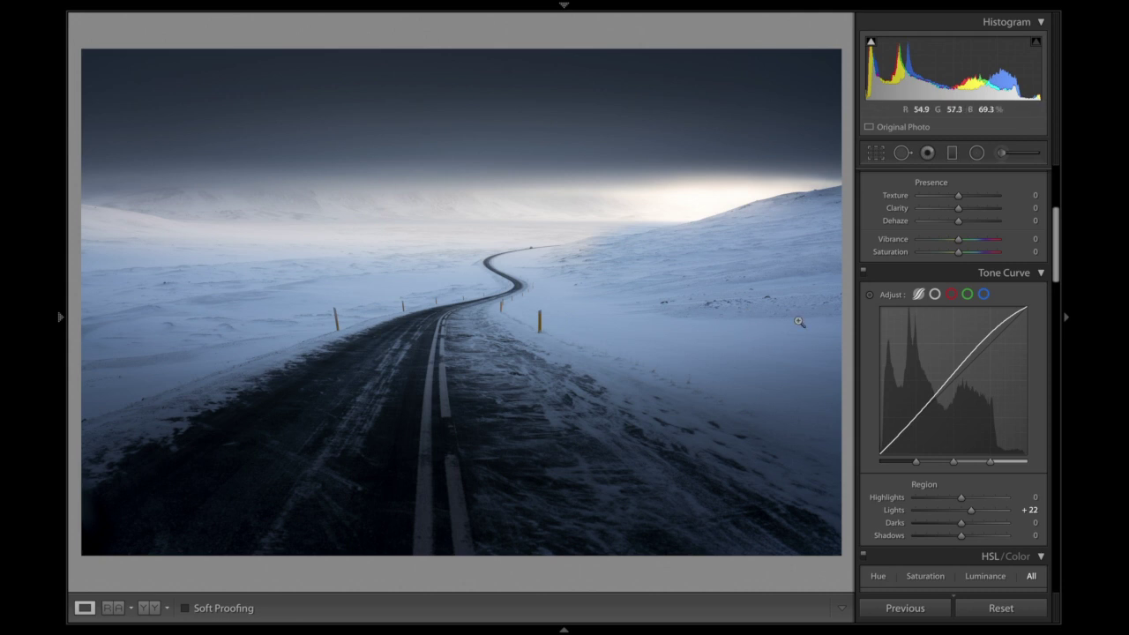
left_click_drag(961, 498, 972, 498)
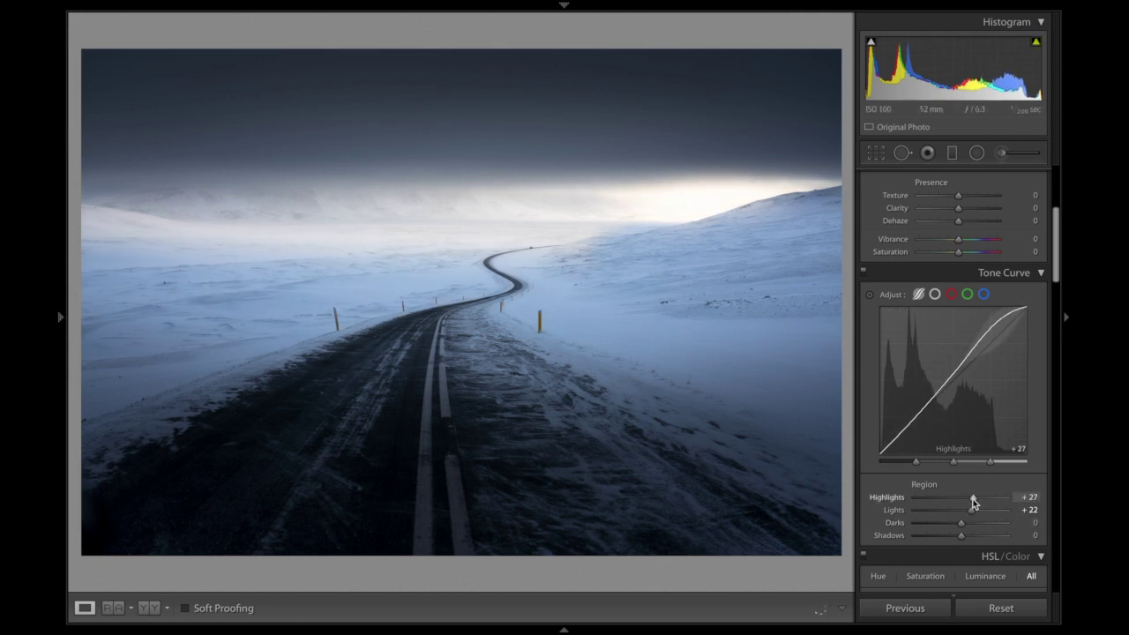
scroll(993, 239, "up", 5)
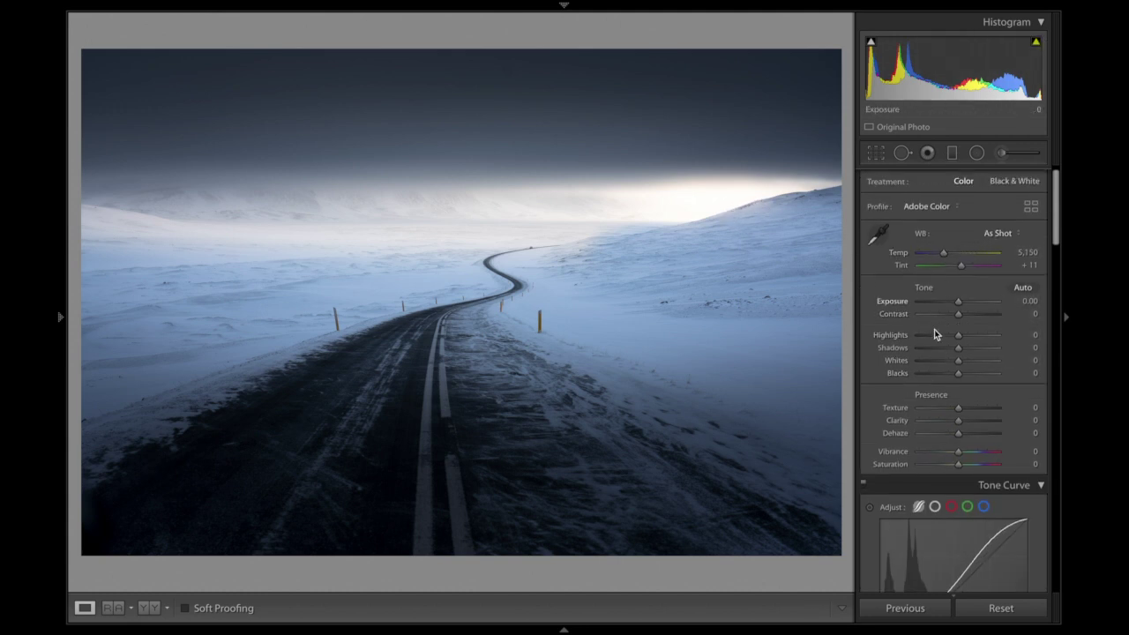
Try a Vibrance of +42 on the whole photo and undo it.
scroll(934, 329, "down", 15)
scroll(936, 333, "down", 8)
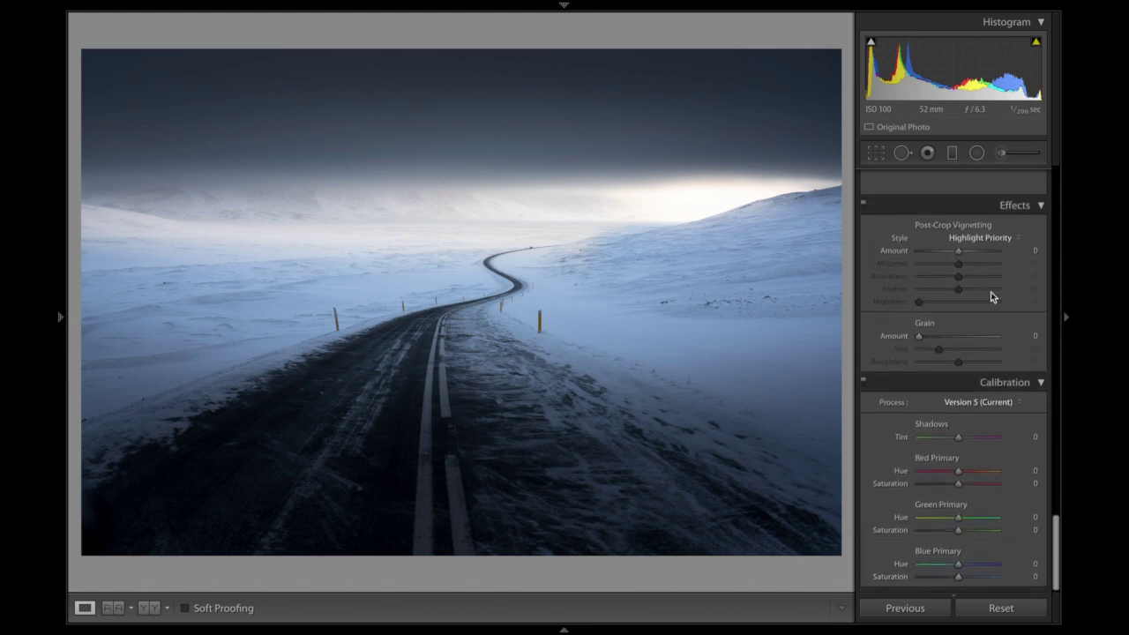
scroll(990, 292, "up", 10)
scroll(990, 291, "up", 5)
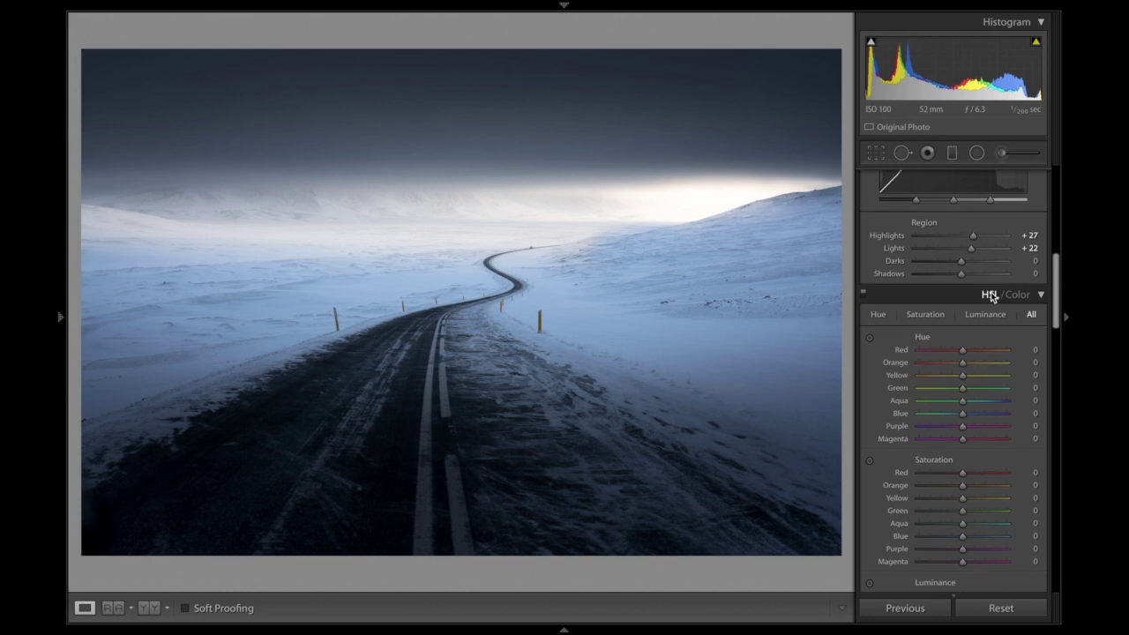
mouse_move(960, 262)
left_mouse_down()
mouse_move(987, 263)
mouse_move(976, 265)
left_mouse_up()
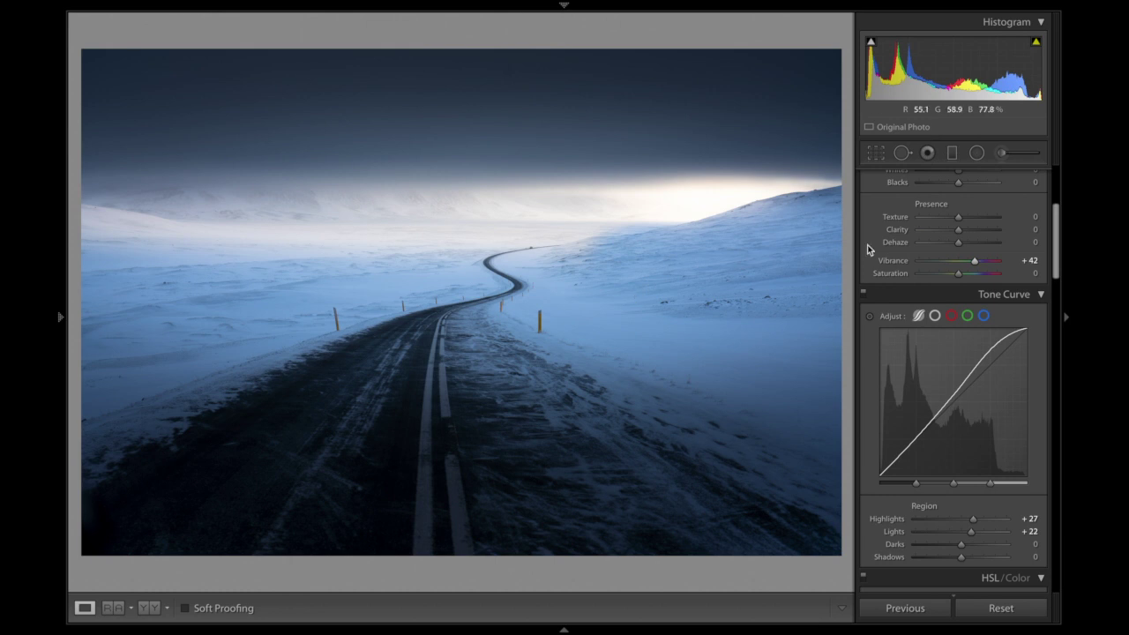
key("ctrl+z")
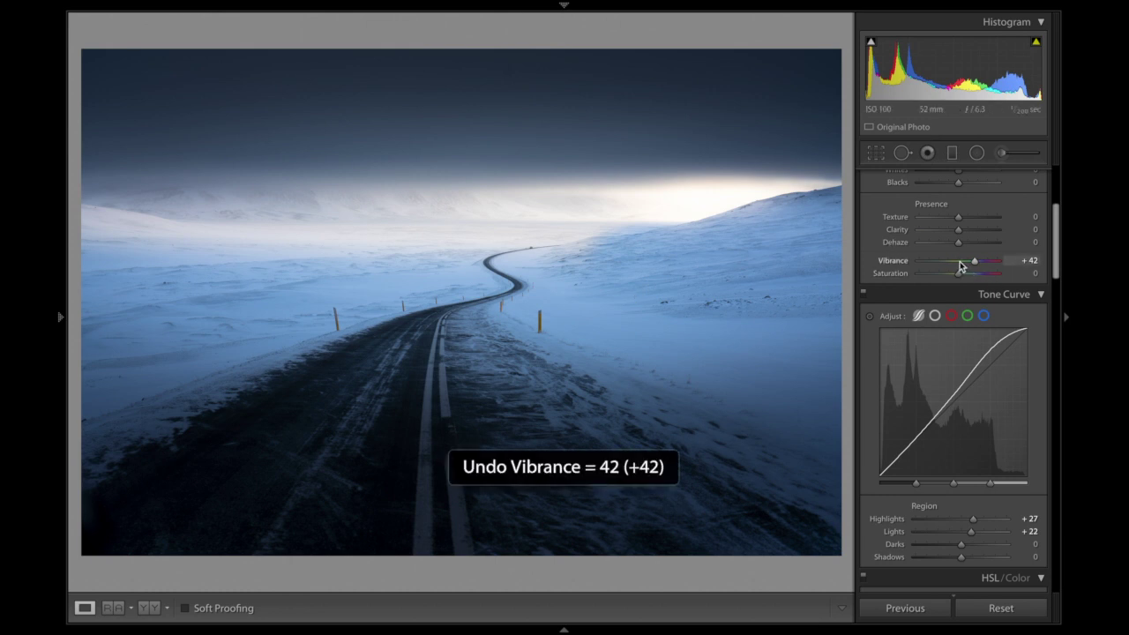
Raise the calibration's Blue Primary Saturation to +71, try +100, and undo that last increase.
scroll(969, 339, "down", 15)
left_click_drag(958, 575, 986, 584)
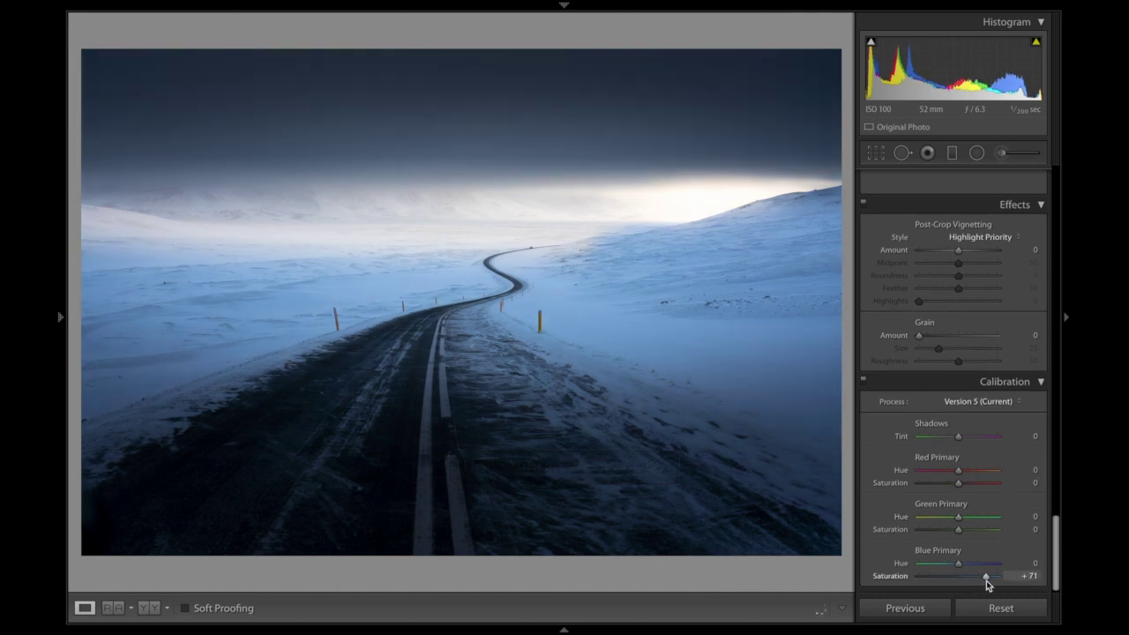
left_click_drag(986, 577, 1003, 582)
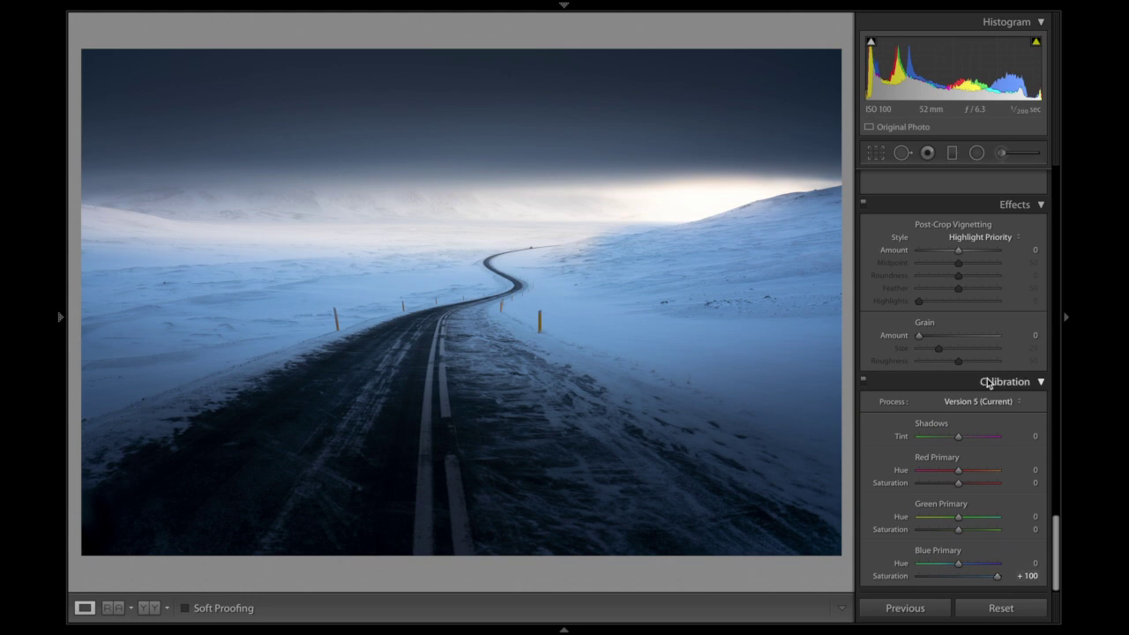
scroll(987, 381, "up", 3)
scroll(986, 381, "down", 3)
key("ctrl+z")
Set the photo's overall Vibrance to +21.
scroll(987, 381, "up", 5)
scroll(987, 378, "up", 10)
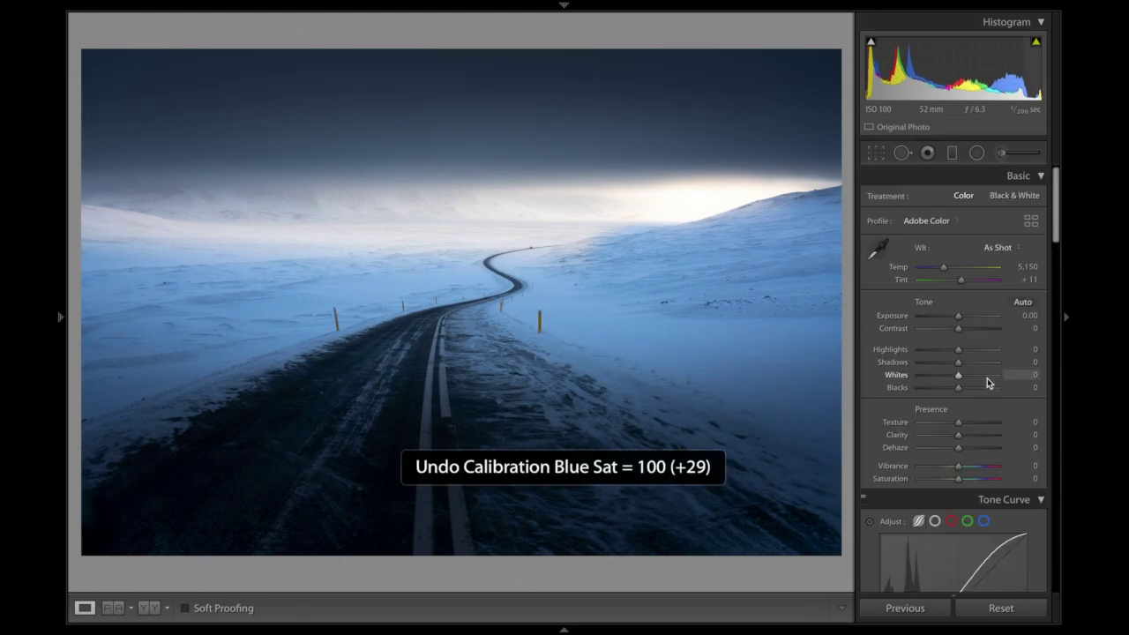
left_click_drag(956, 467, 964, 475)
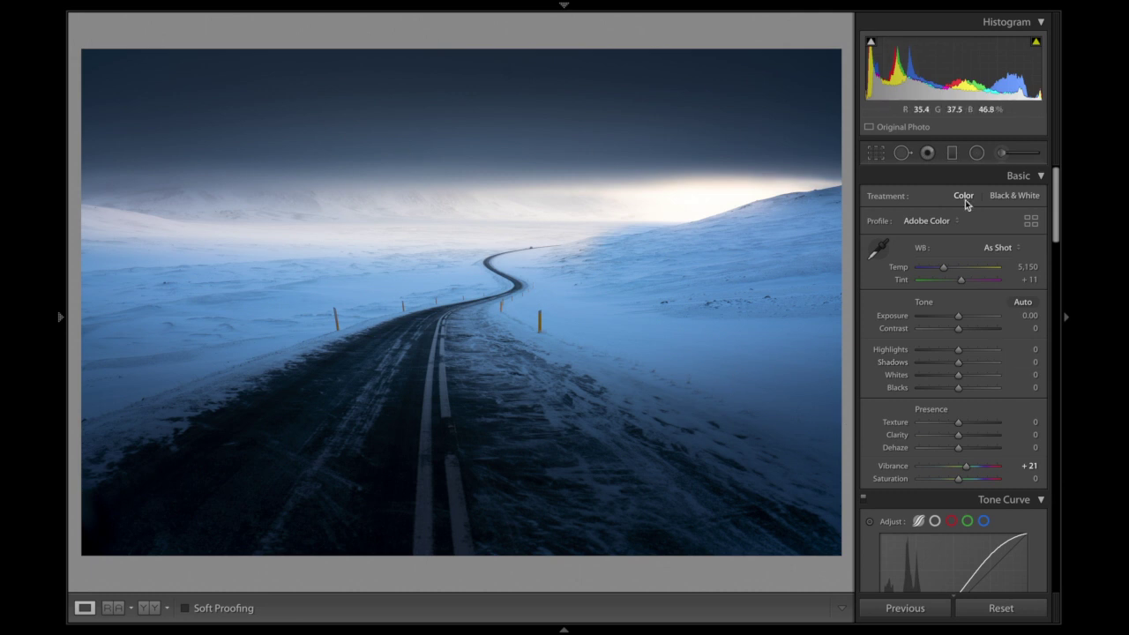
left_click(876, 154)
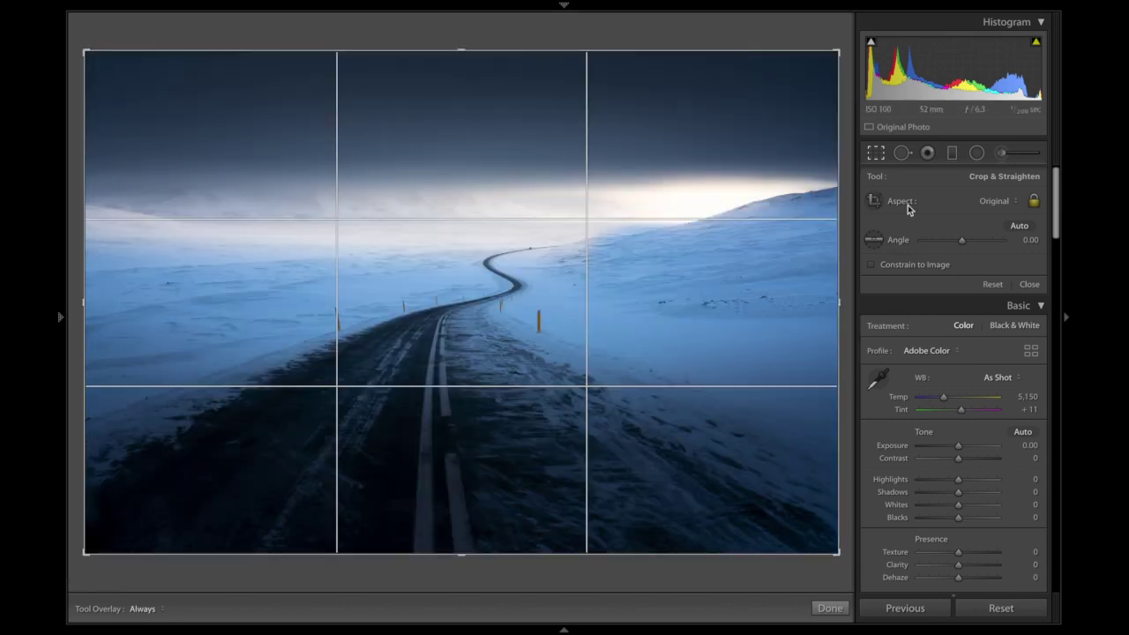
left_click(999, 201)
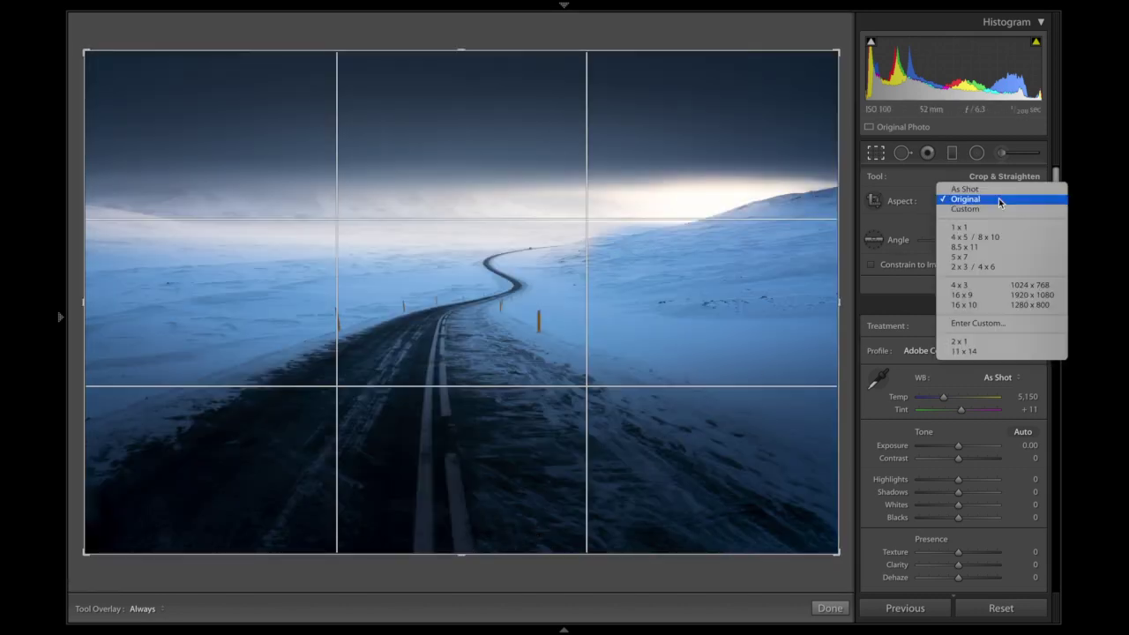
left_click(876, 155)
key("ctrl+z")
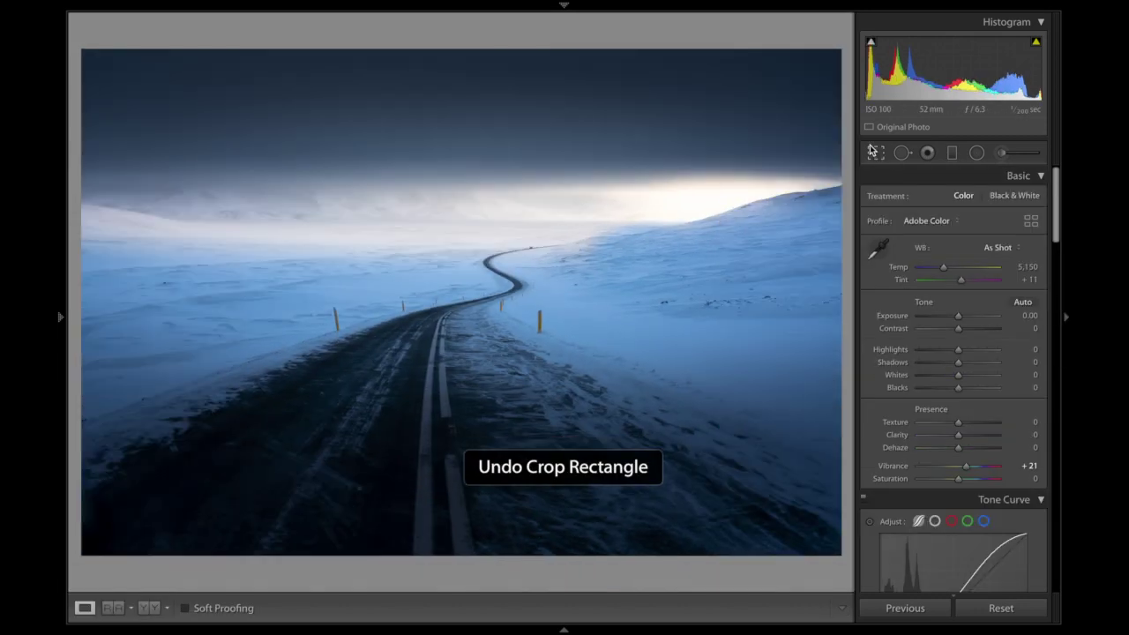
left_click(874, 151)
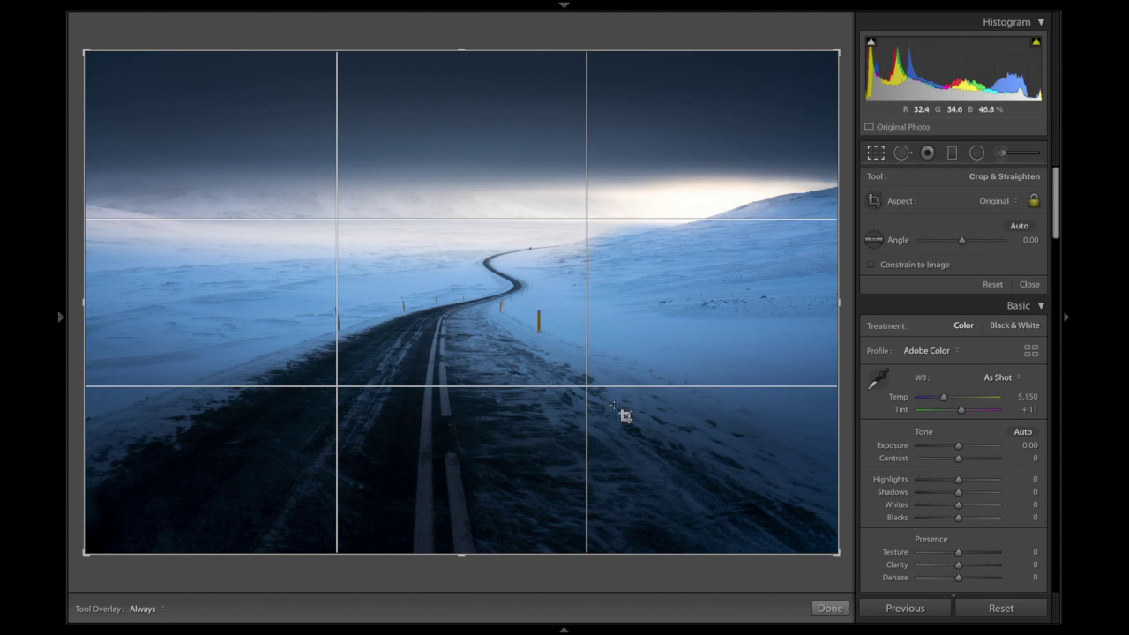
left_click(829, 608)
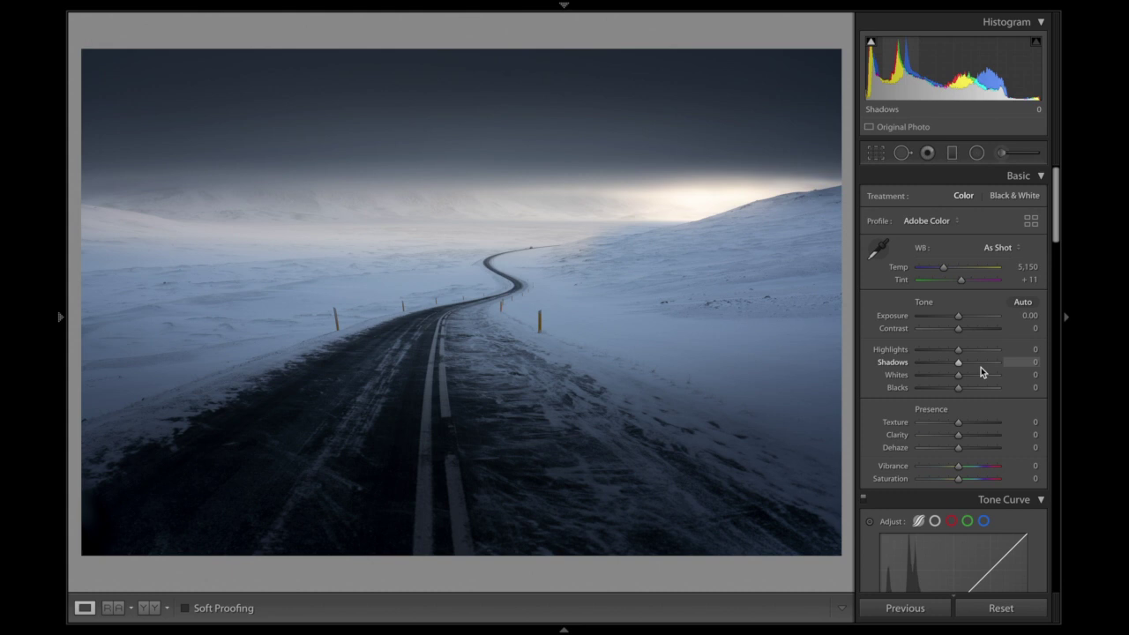
scroll(981, 370, "down", 2)
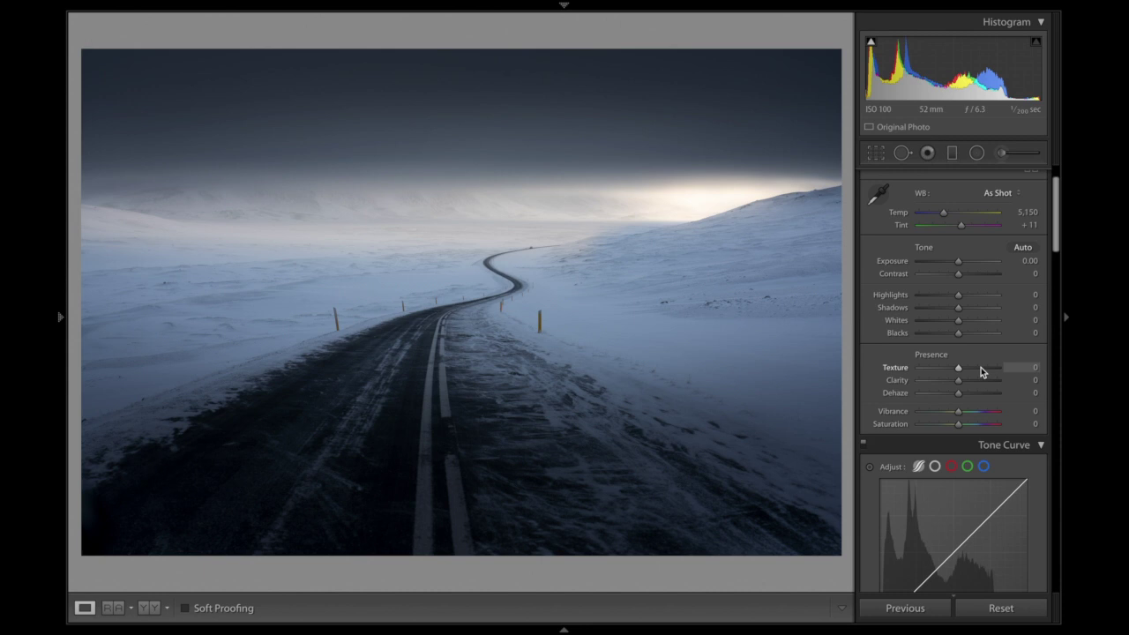
scroll(981, 371, "down", 12)
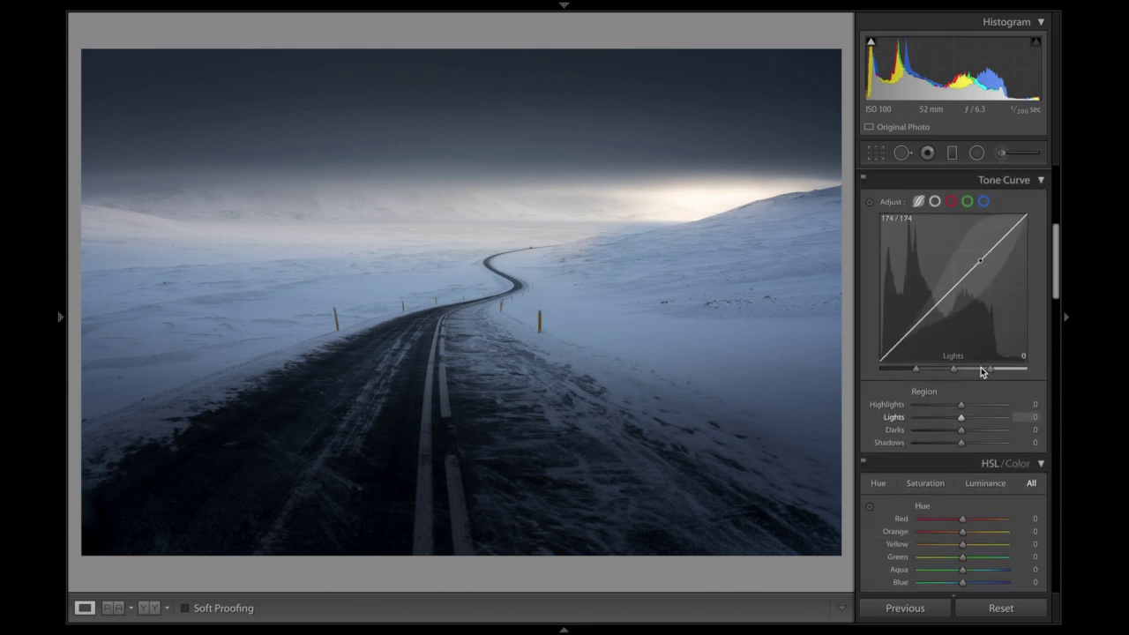
Set the HSL saturation to Red -37, Yellow +74, Green -35, Blue -44, Purple -100 and Magenta -100.
scroll(982, 371, "down", 3)
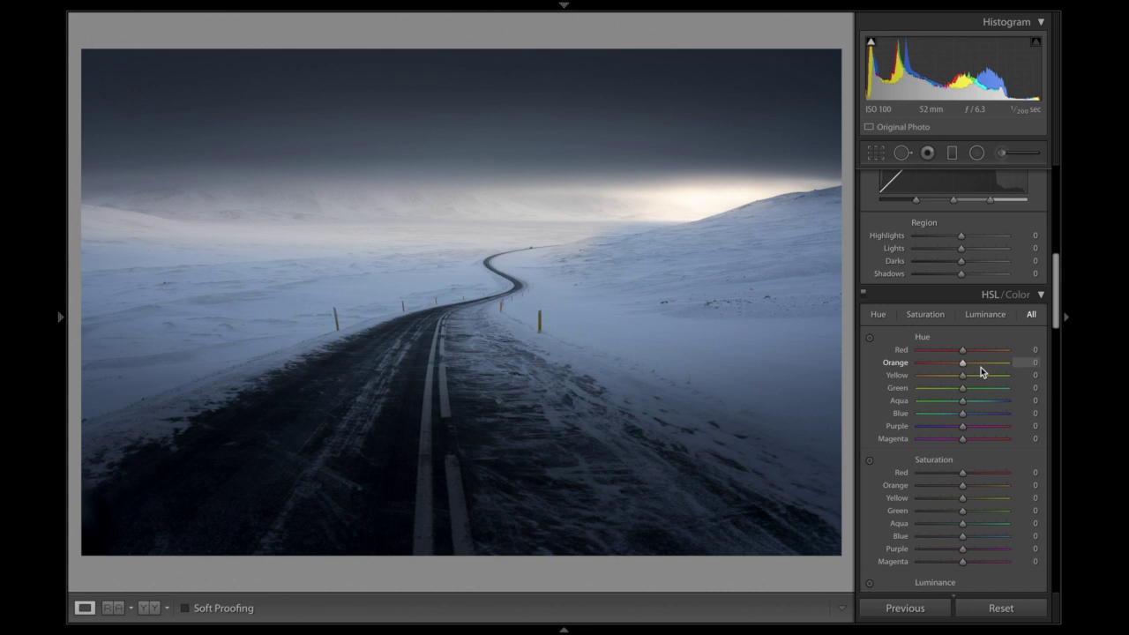
scroll(981, 366, "down", 10)
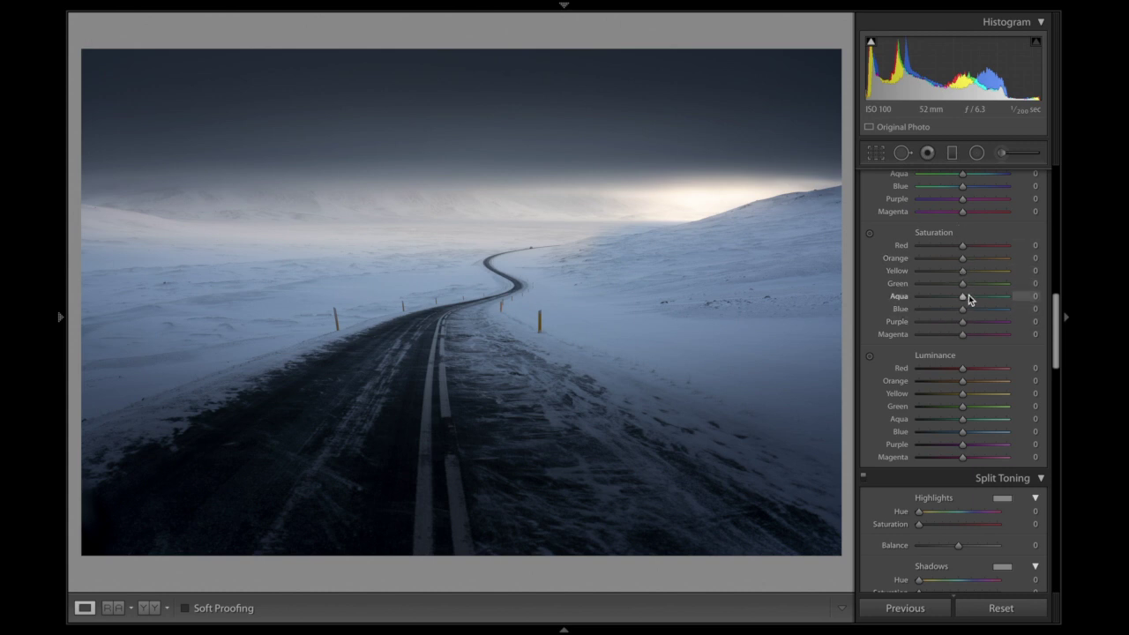
left_click_drag(963, 311, 887, 323)
left_click_drag(963, 334, 883, 335)
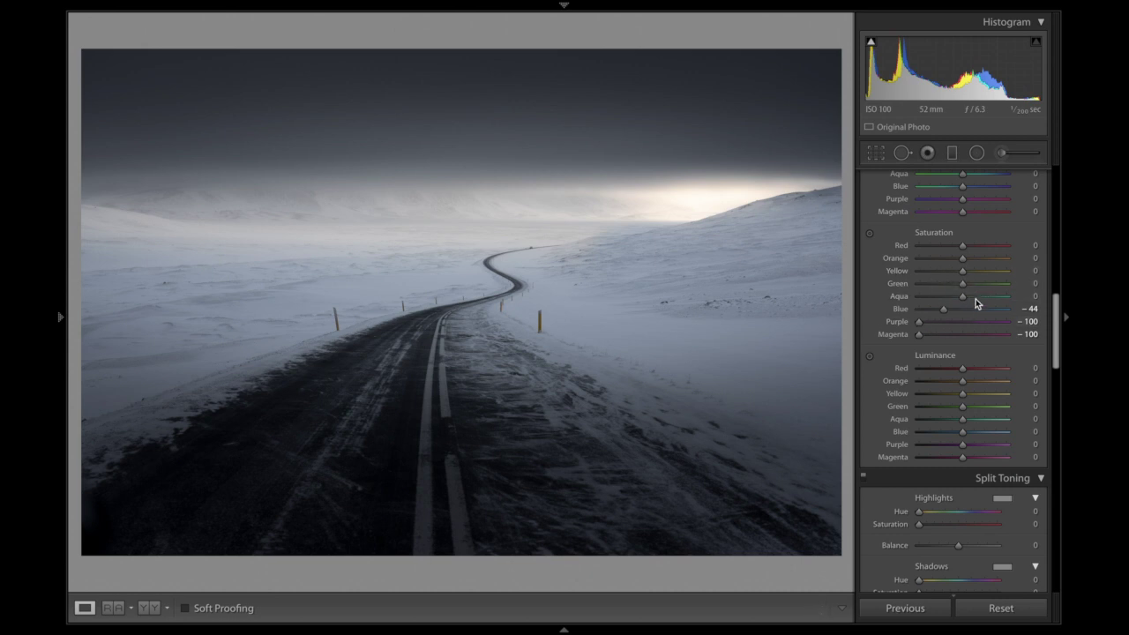
left_click_drag(962, 283, 949, 288)
left_click_drag(962, 249, 946, 246)
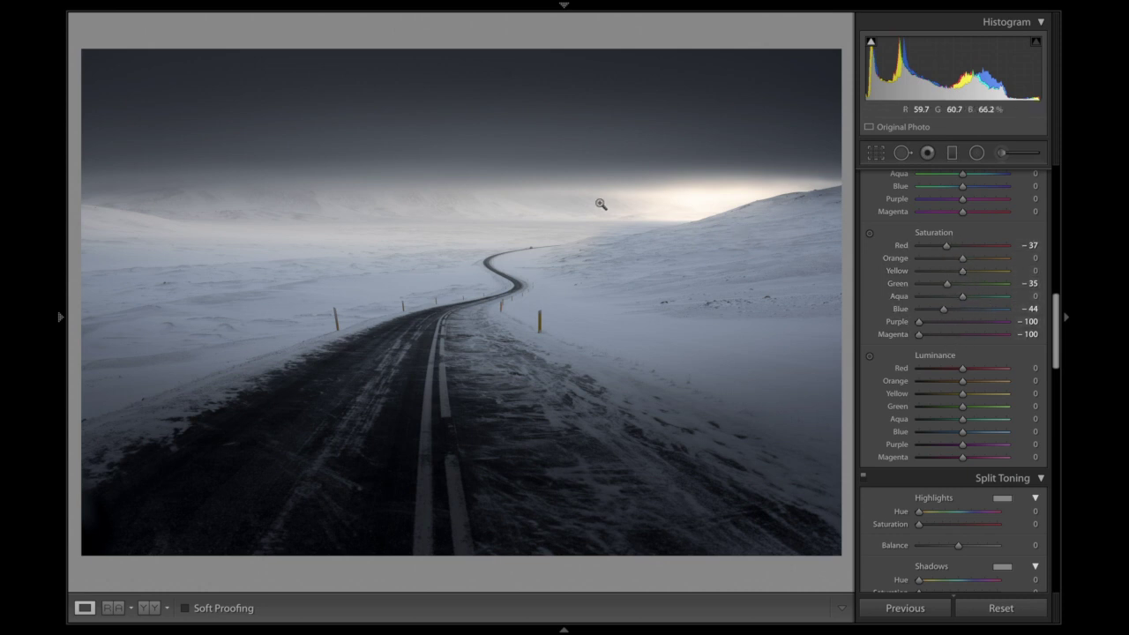
left_click_drag(963, 271, 991, 282)
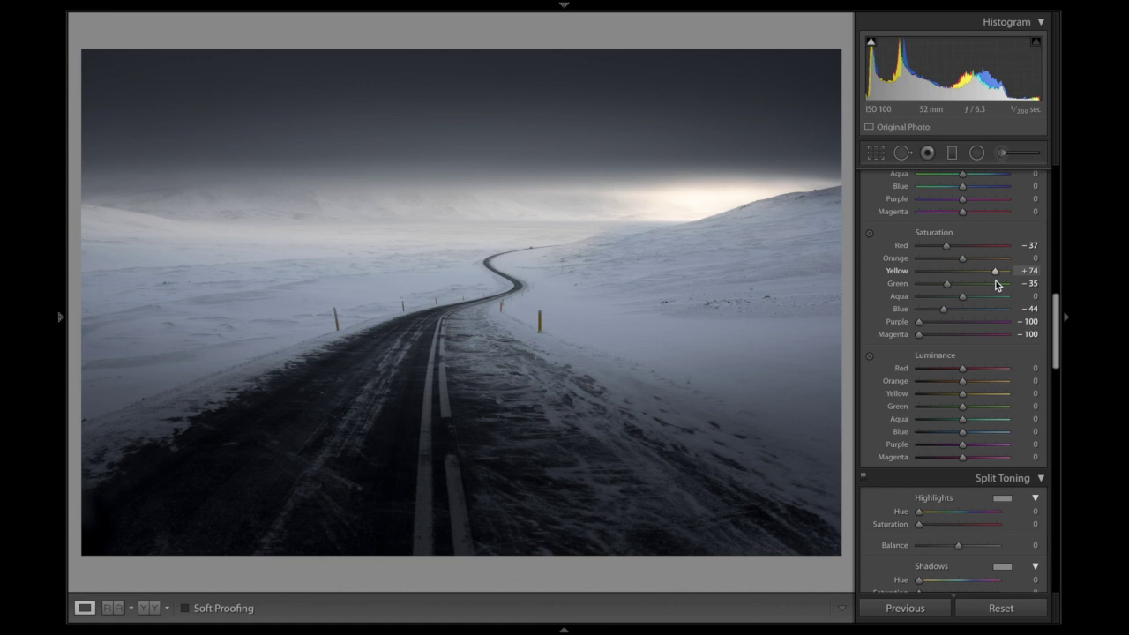
Warm the existing radial filter beside the bright horizon with Temp 57 and Exposure 0.25, and finish the mask edit.
left_click(976, 152)
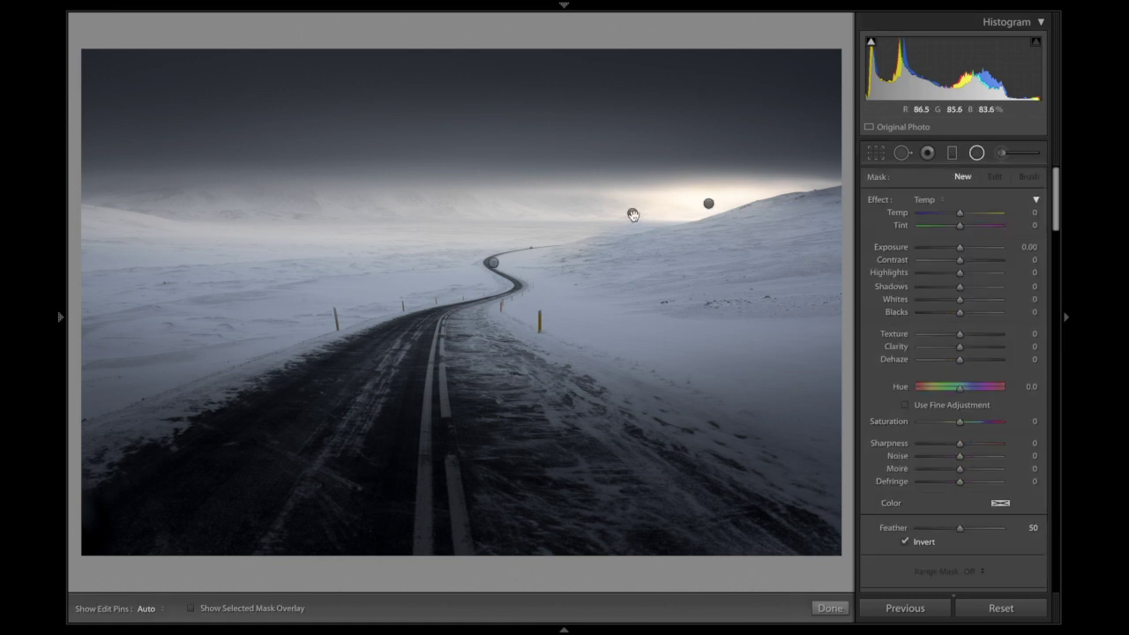
left_click(632, 213)
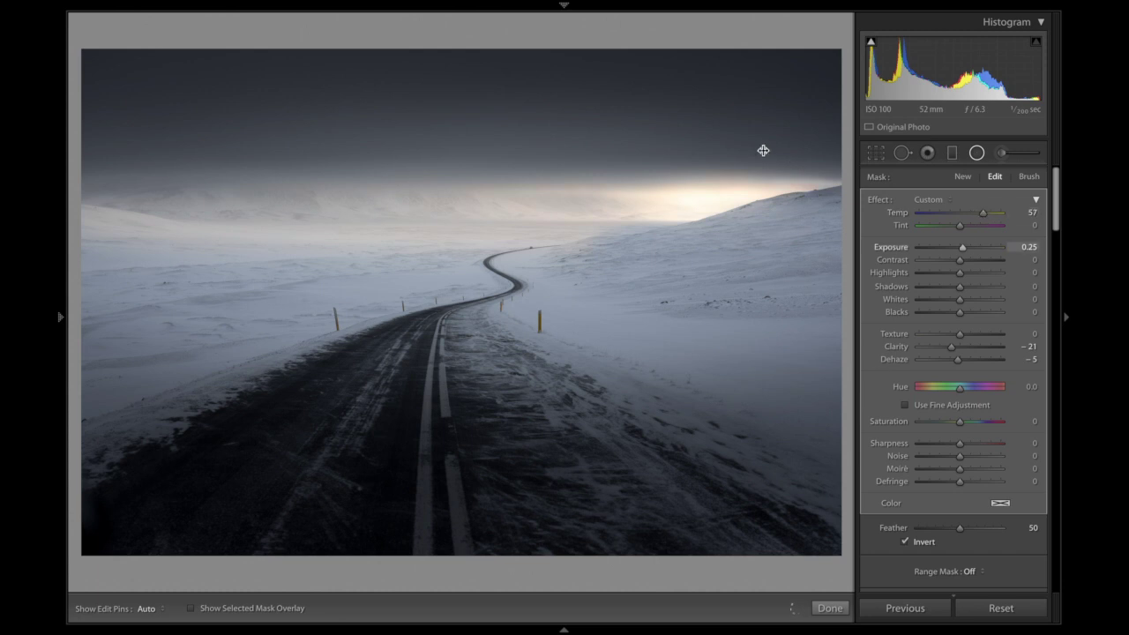
left_click(829, 608)
Tint the photo's highlights with split toning by setting the highlight Saturation to 31.
scroll(947, 400, "down", 10)
scroll(946, 401, "down", 3)
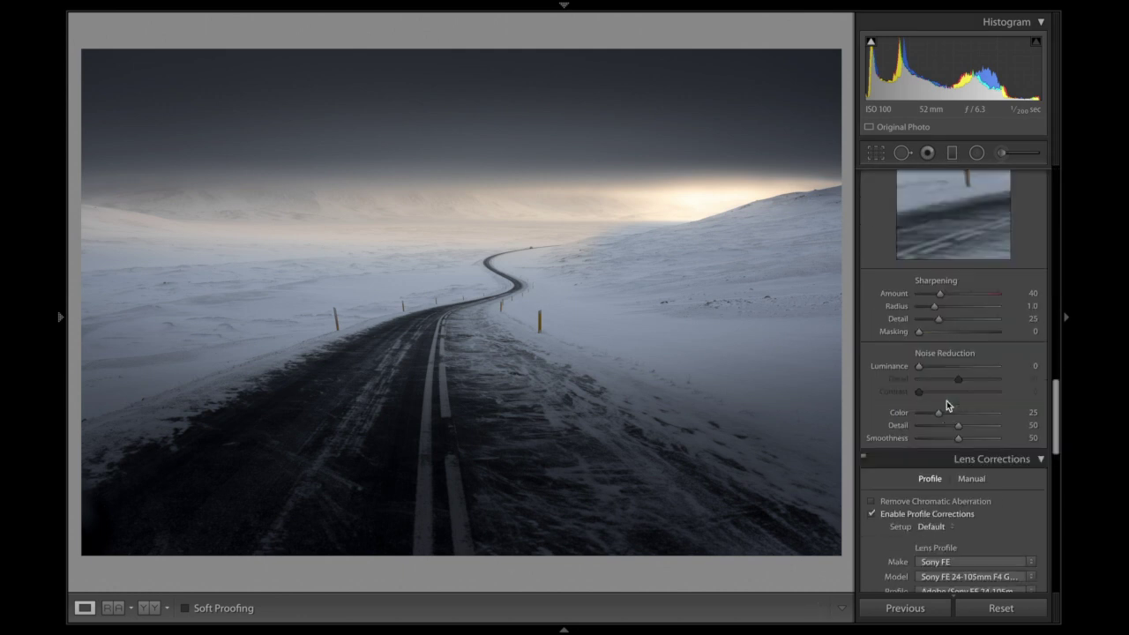
scroll(948, 405, "up", 5)
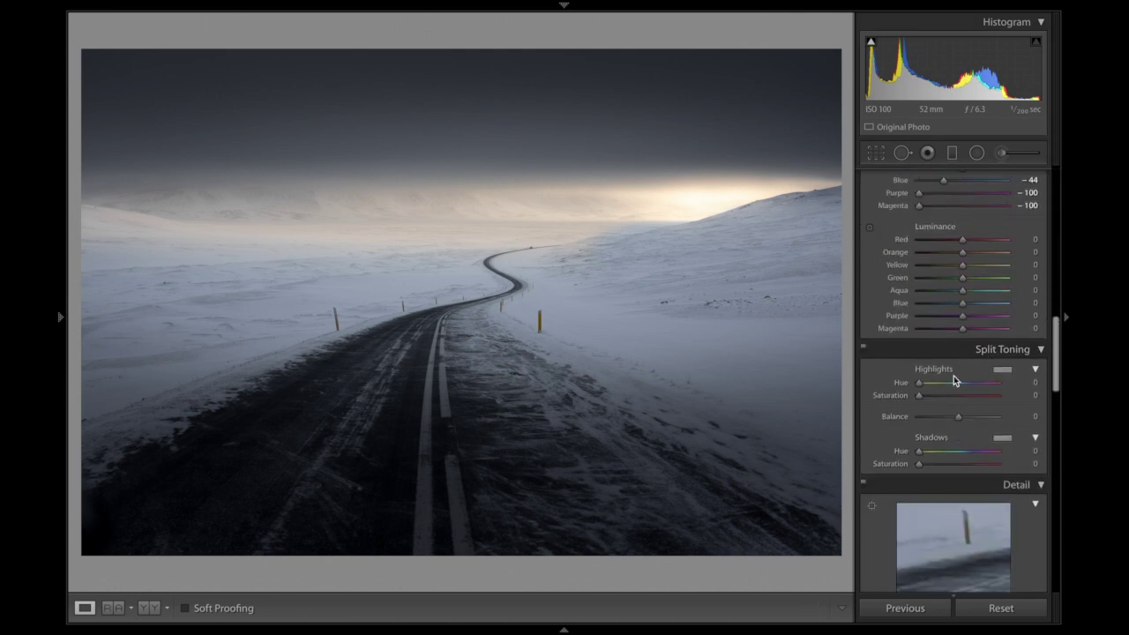
left_click_drag(920, 398, 933, 403)
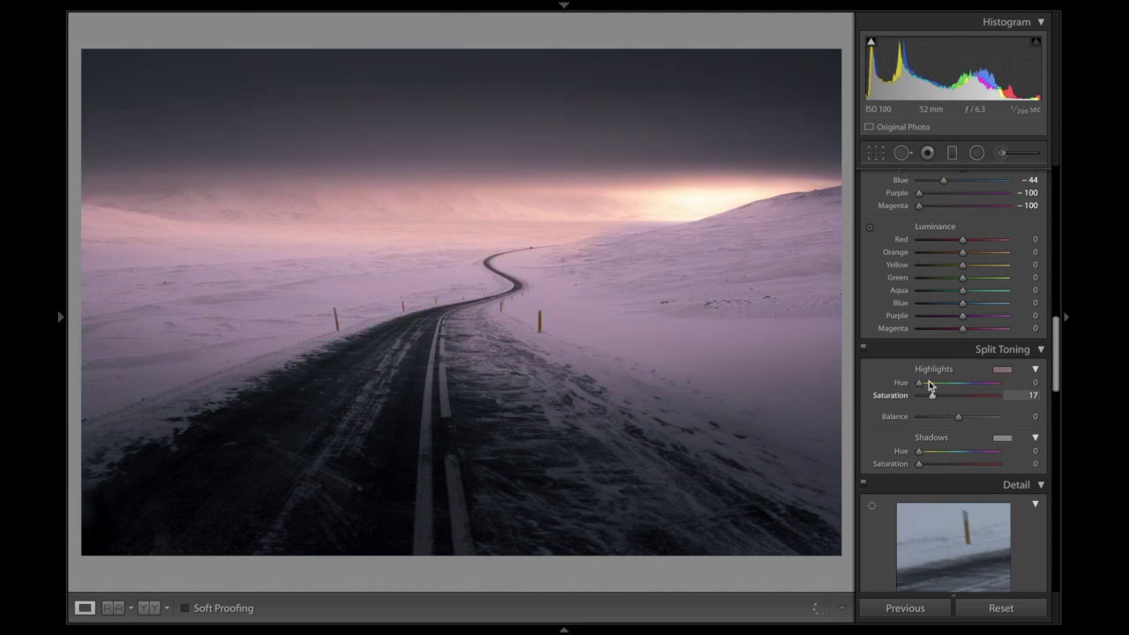
left_click_drag(933, 398, 943, 406)
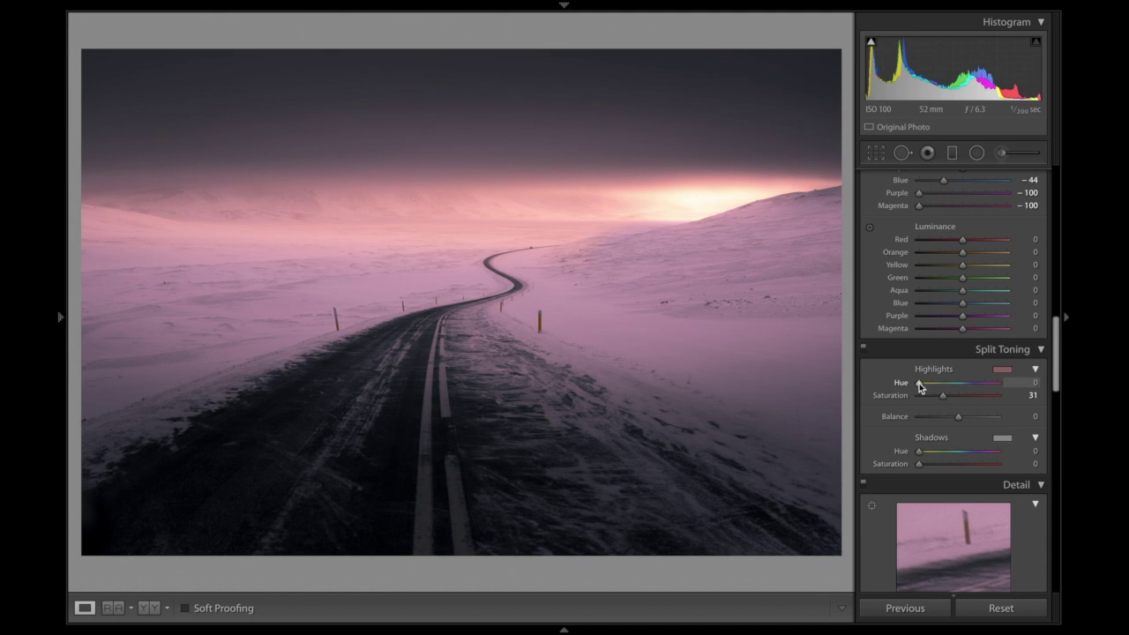
Try split-toning highlight hues of 182 and 59, and return the highlight Hue to 0.
left_click_drag(919, 386, 962, 396)
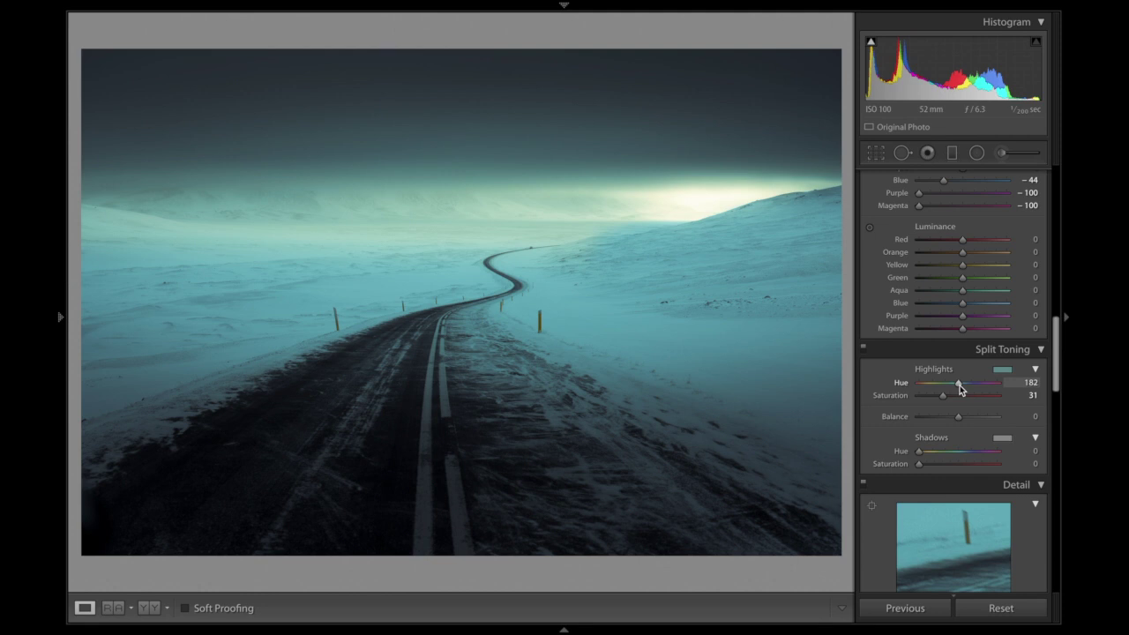
left_click_drag(959, 385, 932, 387)
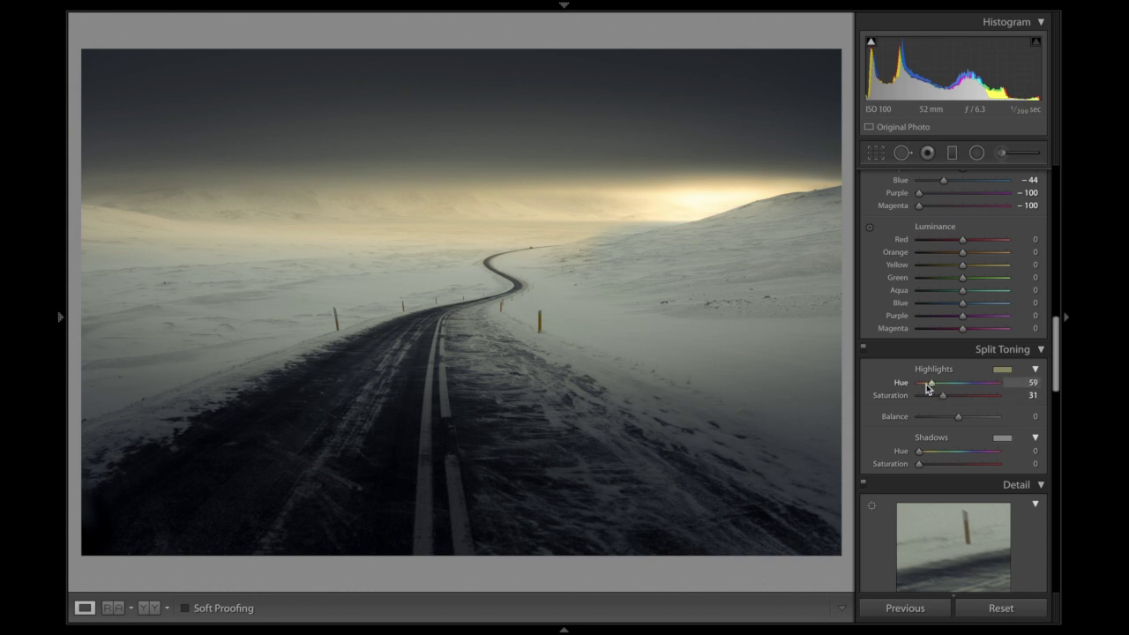
left_click_drag(932, 385, 891, 388)
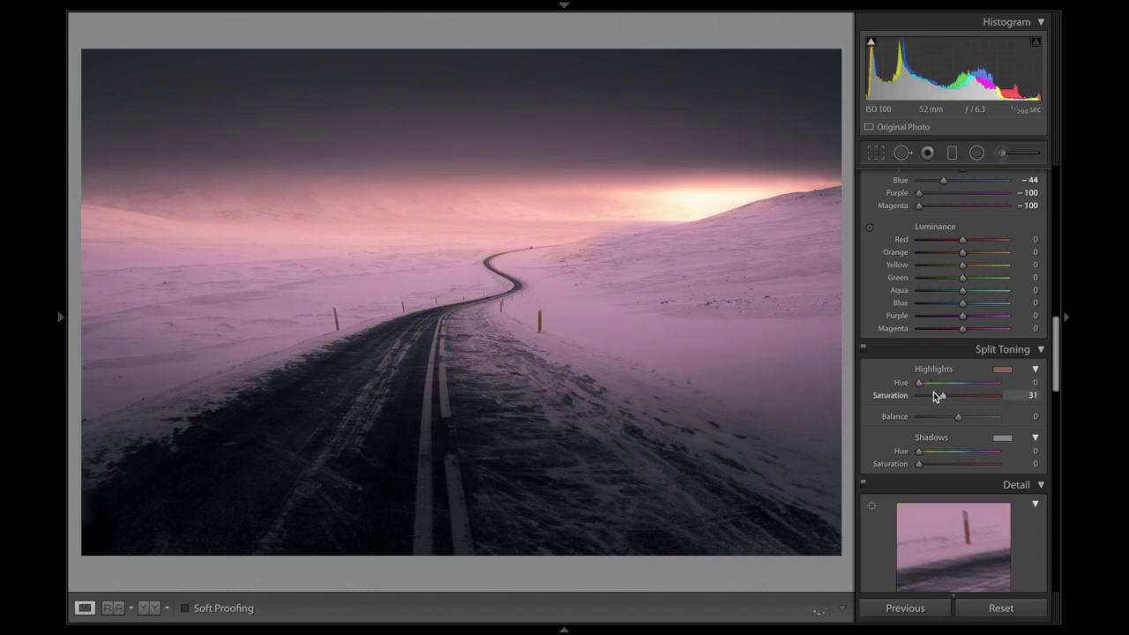